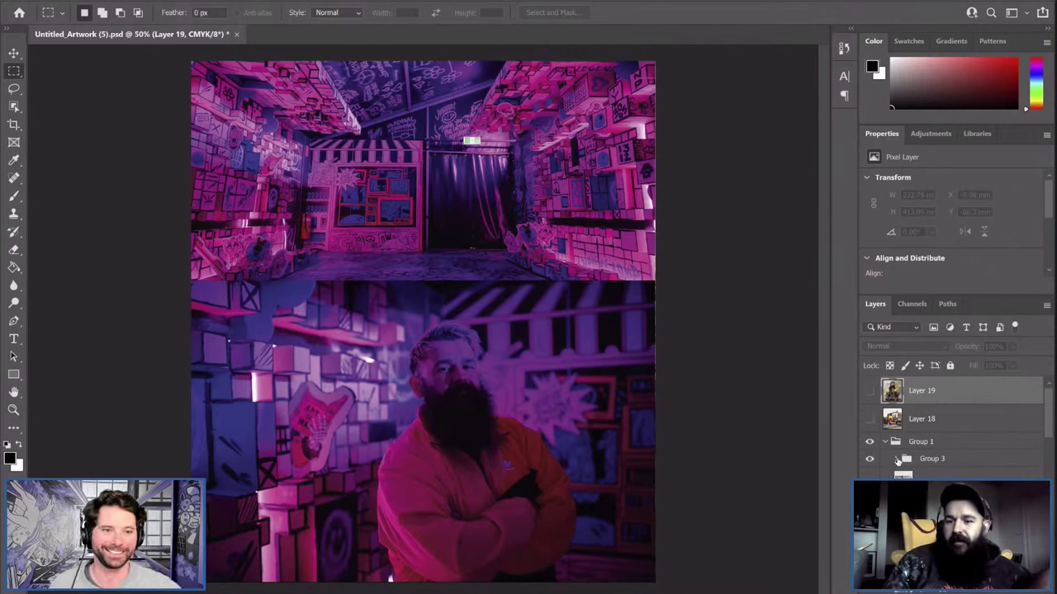
Expand Group 3 and examine the indoor mural, the street building mural and the purple mural photo up close
click(898, 459)
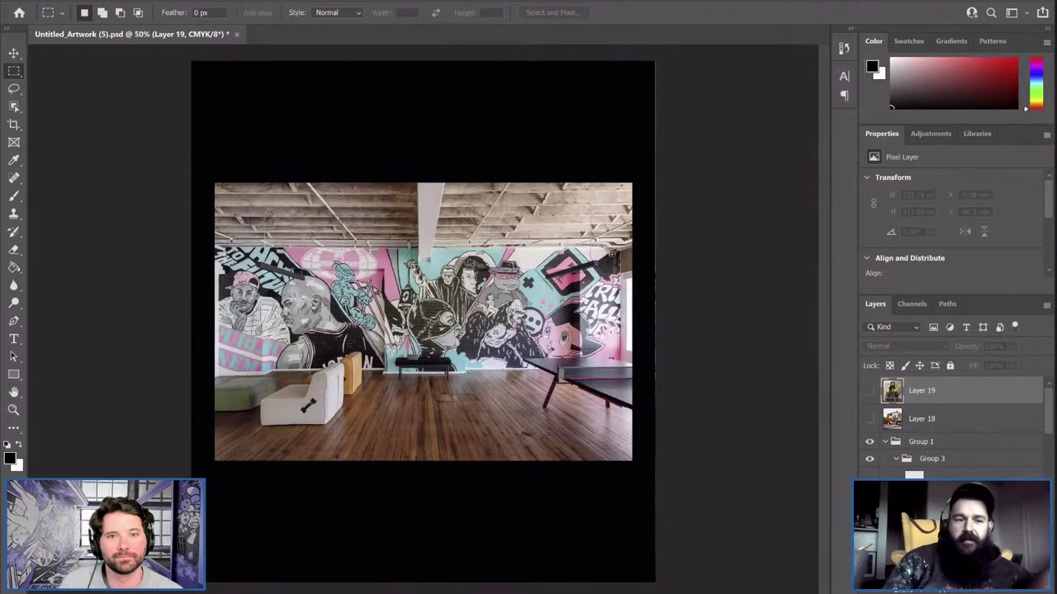
key(ctrl+plus)
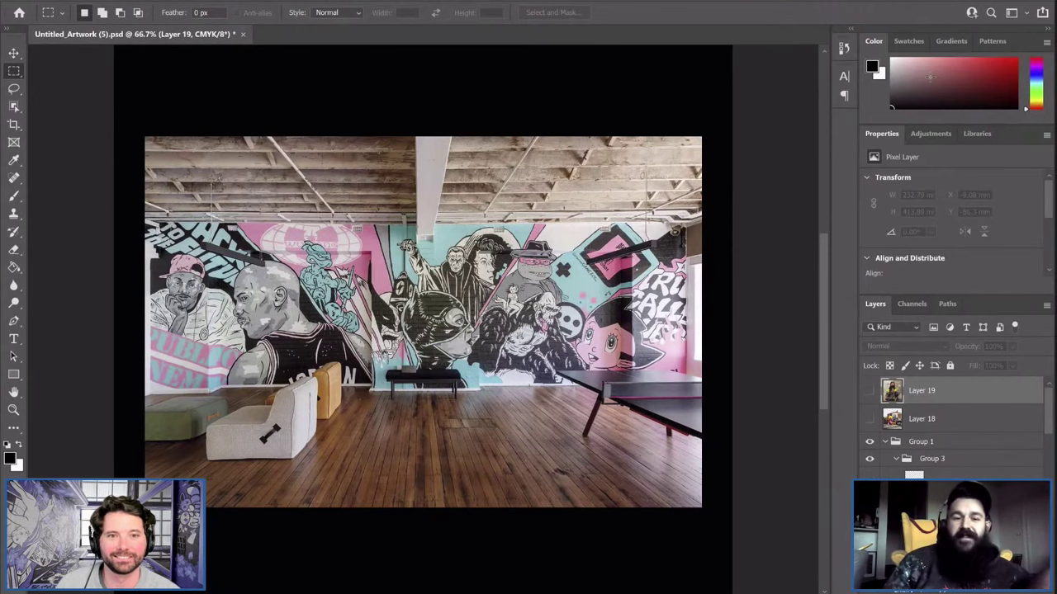
key(ctrl+1)
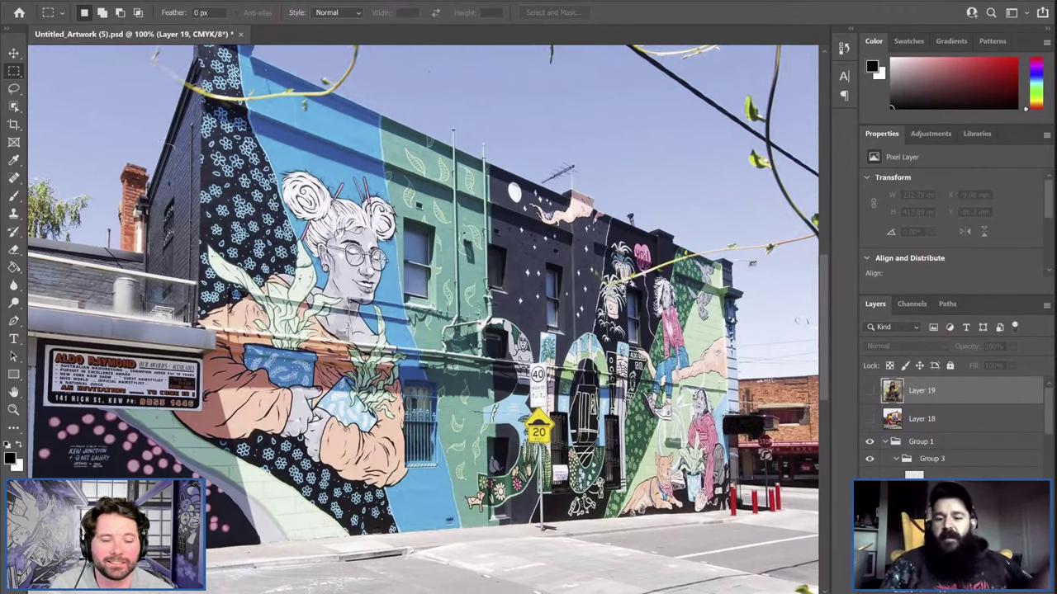
scroll(949, 421, down, 2)
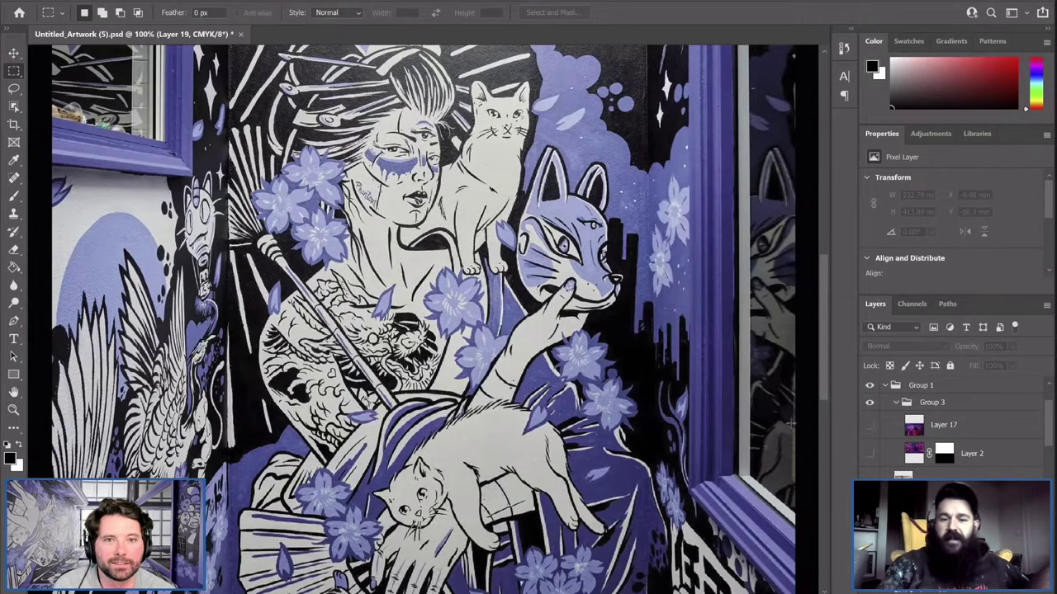
key(ctrl+minus)
key(ctrl+minus)
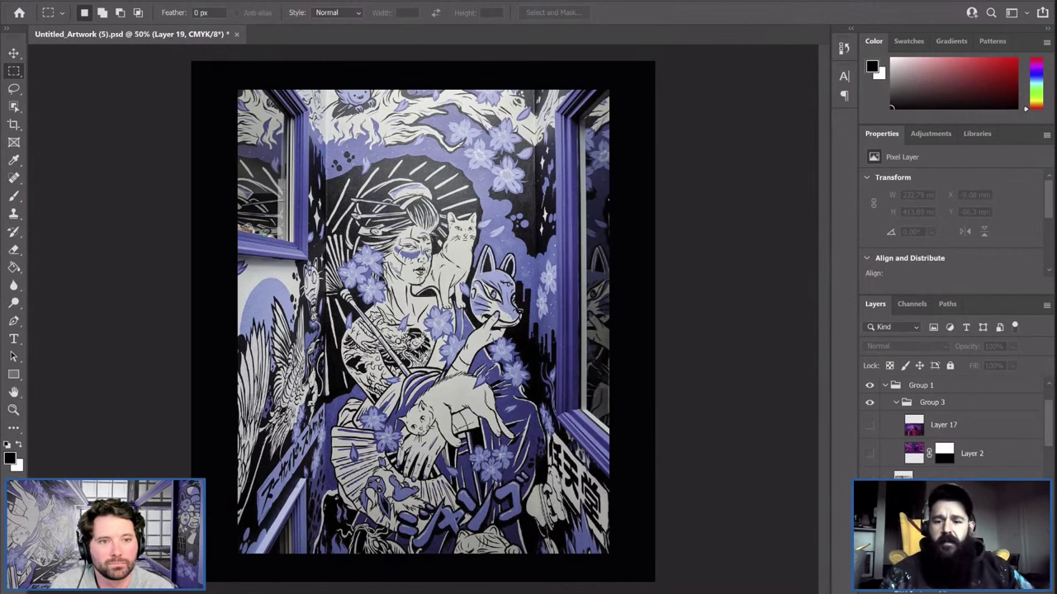
Switch the canvas from the purple mural to the teal and magenta bearded-man illustration and examine its details
key(ctrl+comma)
key(ctrl+comma)
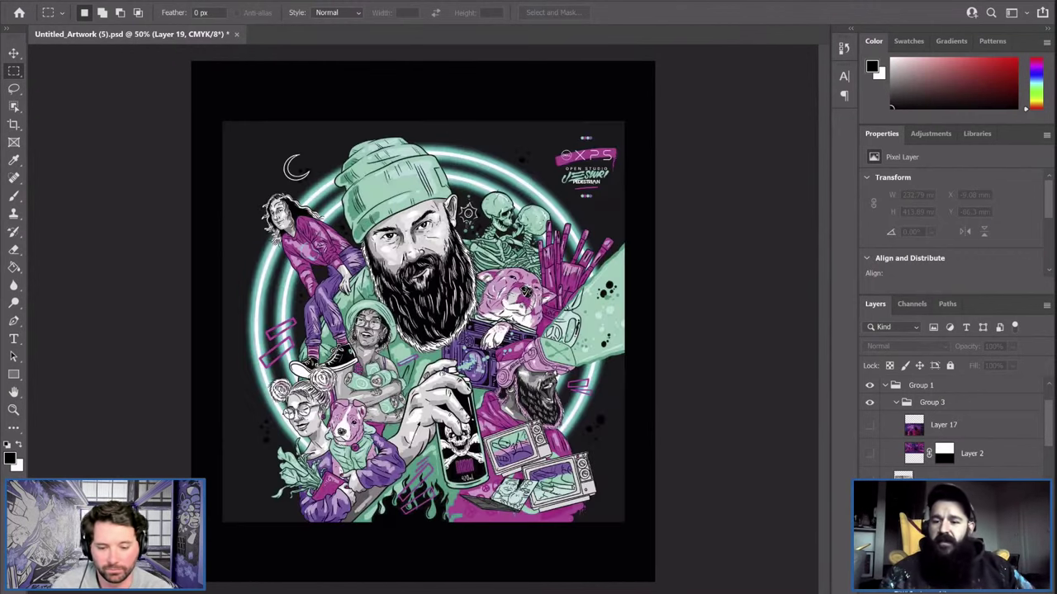
scroll(886, 452, up, 1)
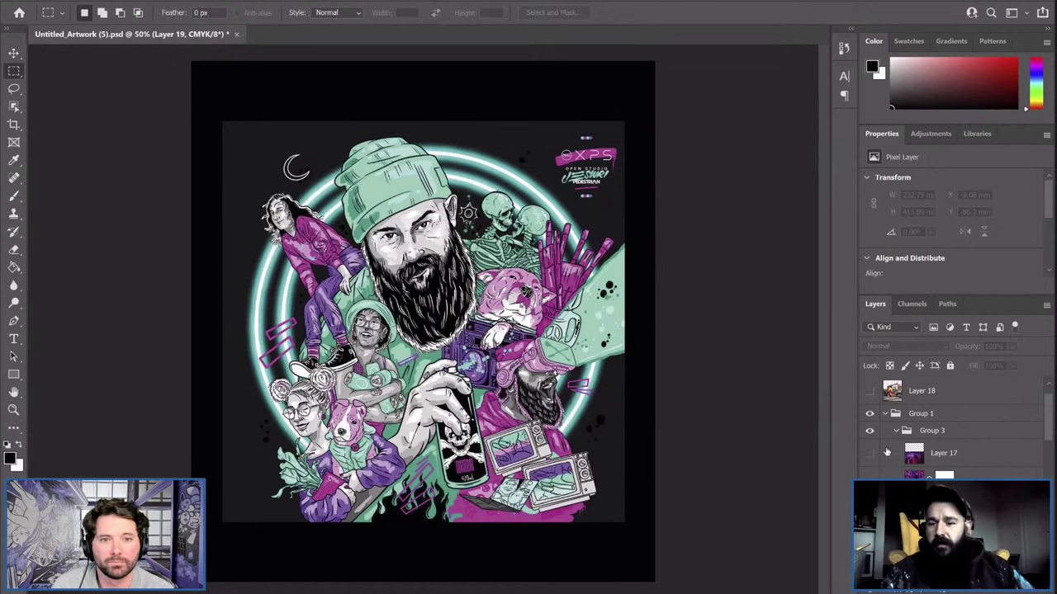
scroll(886, 452, up, 1)
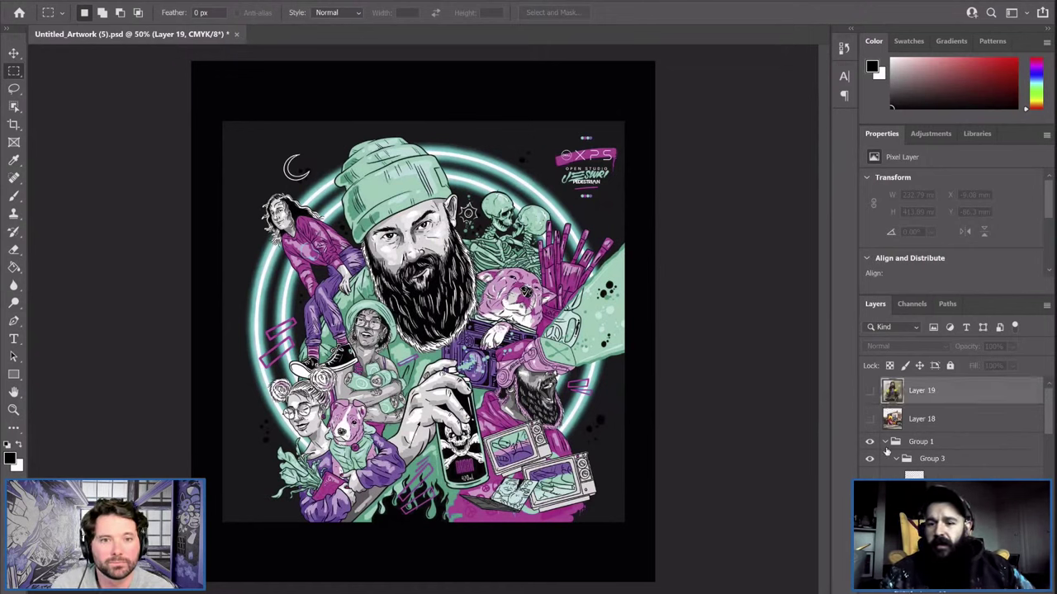
scroll(950, 429, down, 2)
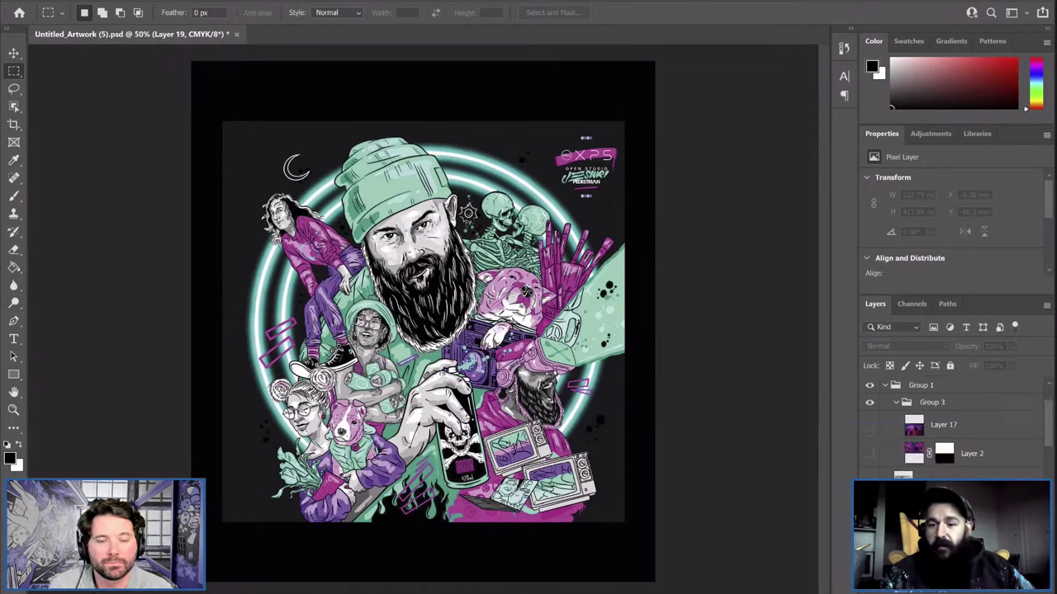
scroll(950, 429, down, 2)
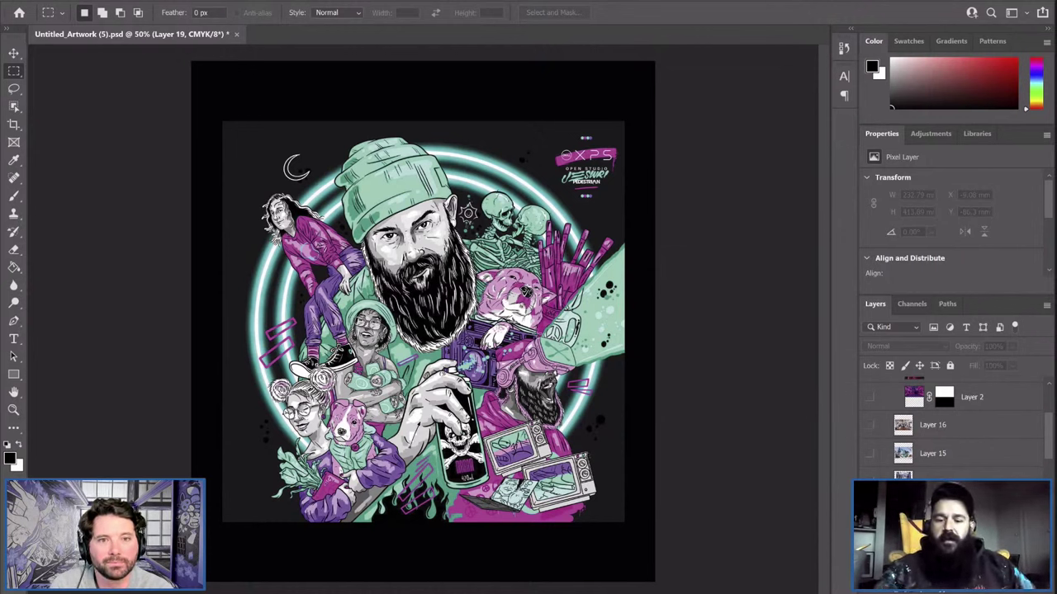
key(ctrl+plus)
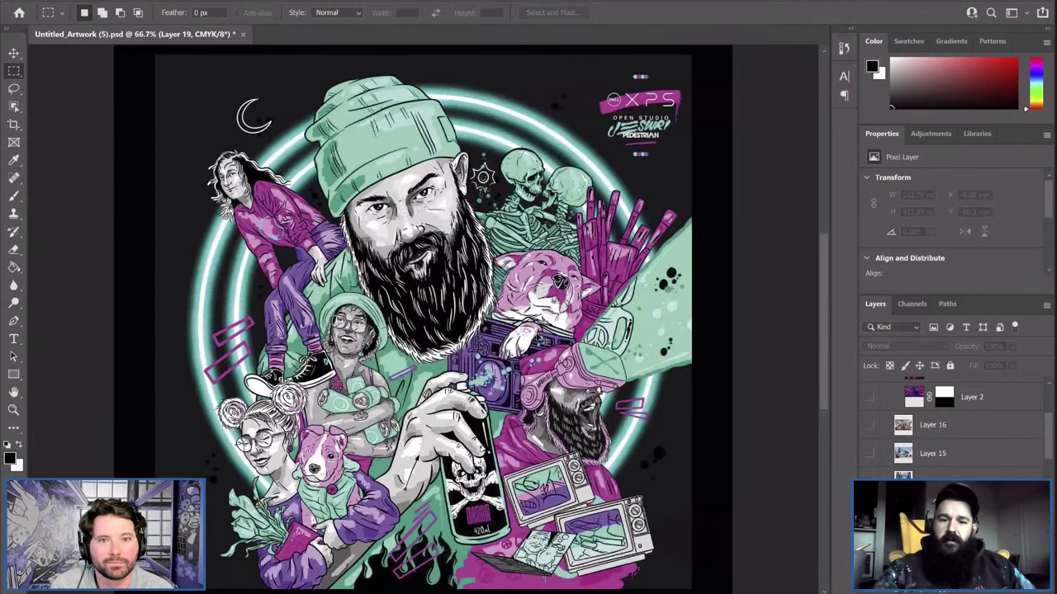
key(ctrl+plus)
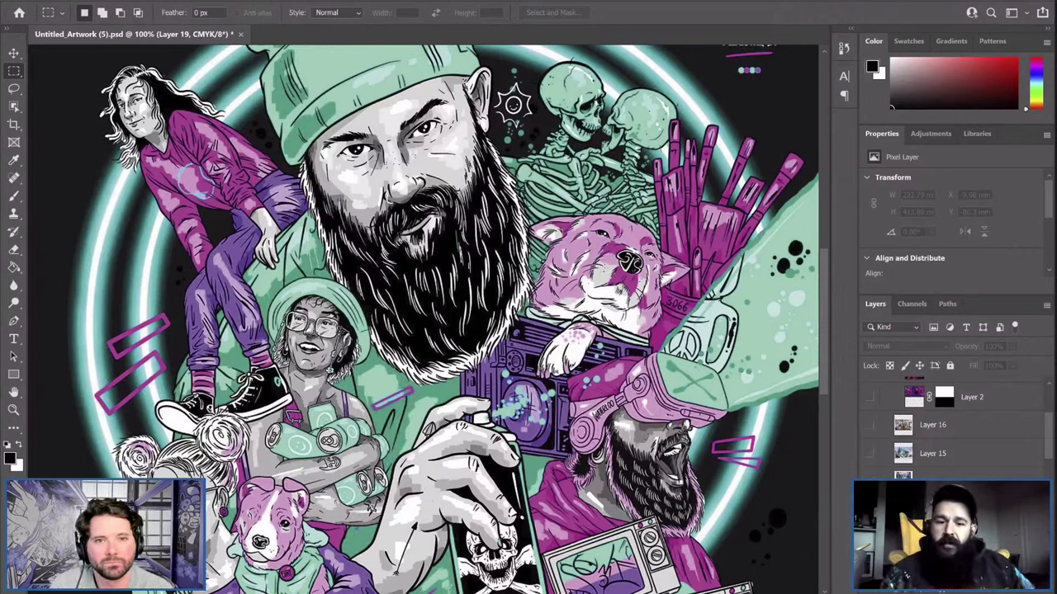
Hide the bearded-man illustration and the clothing-store mural photo beneath it, and bring up the NBA Jam mural photo
key(alt+BackSpace)
key(ctrl+z)
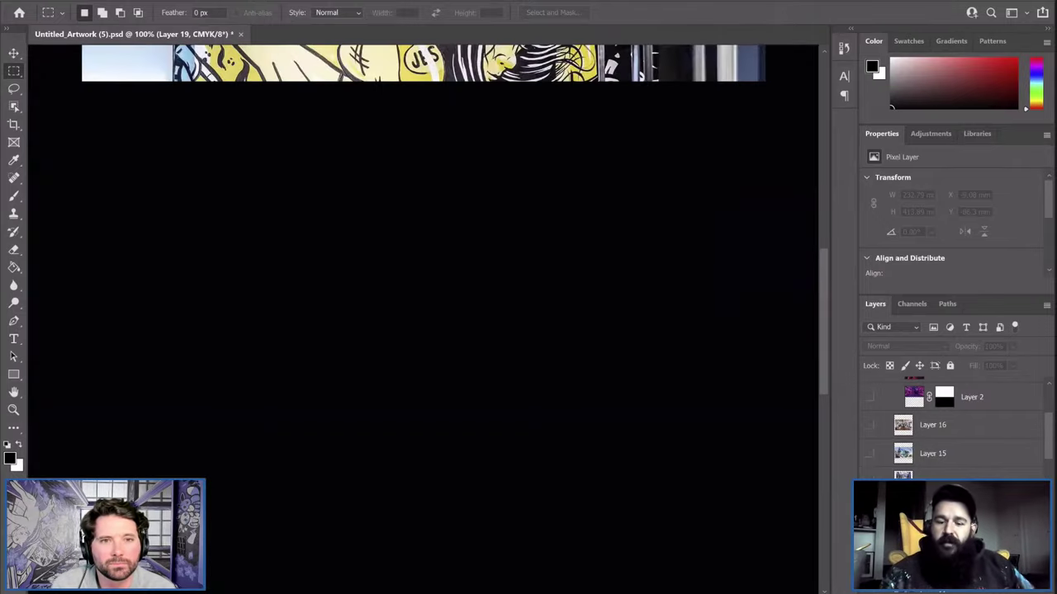
key(ctrl+minus)
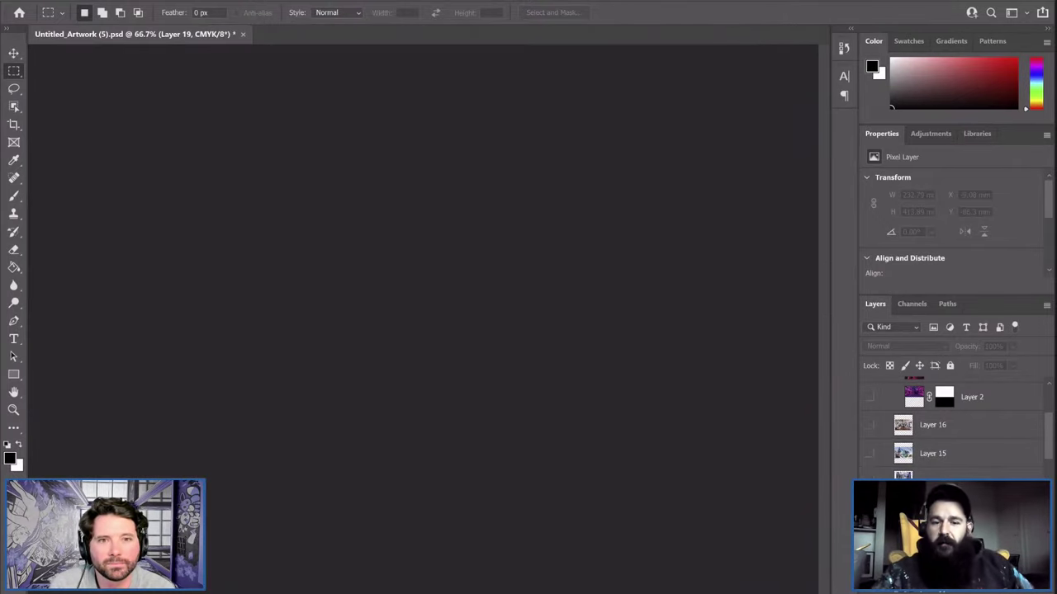
key(ctrl+minus)
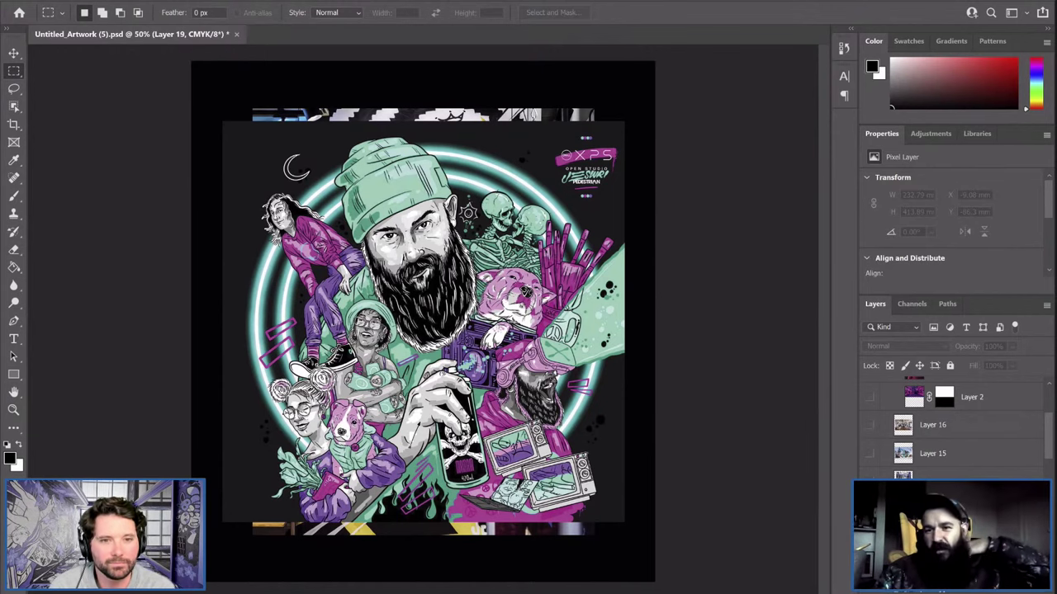
key(ctrl+comma)
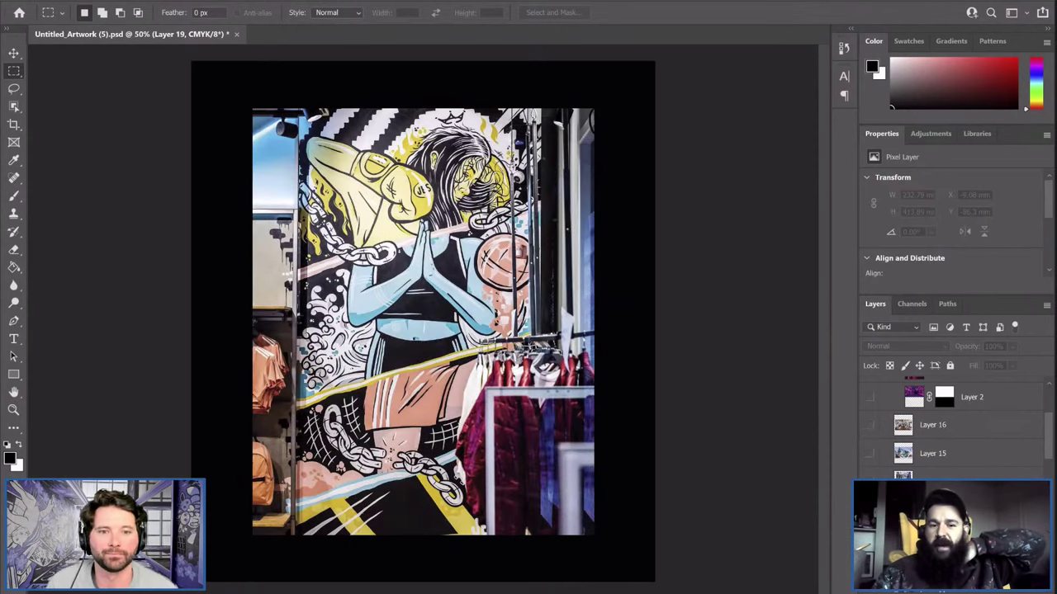
key(ctrl+comma)
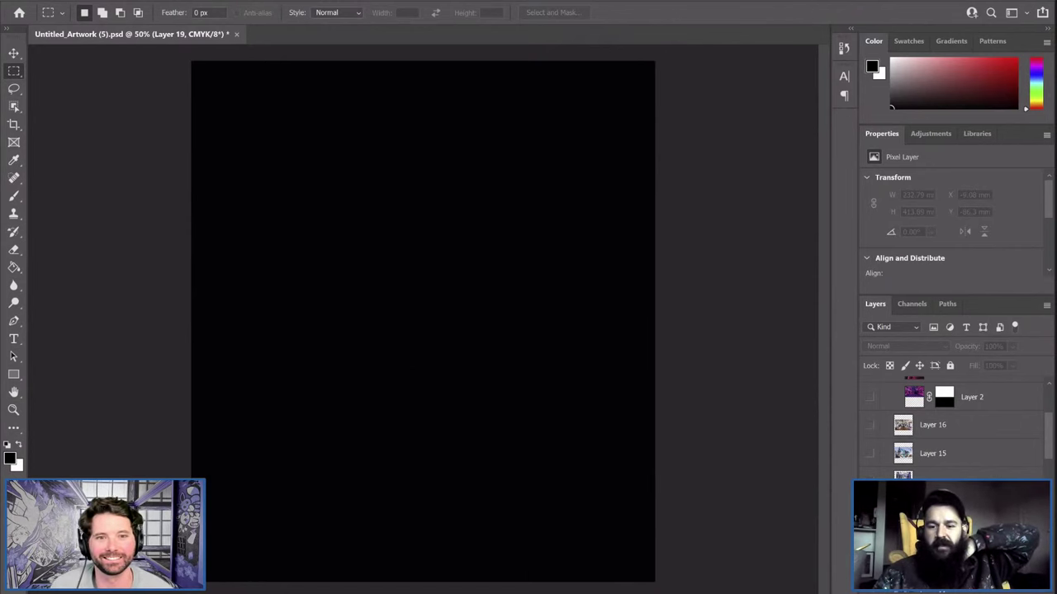
scroll(950, 425, down, 1)
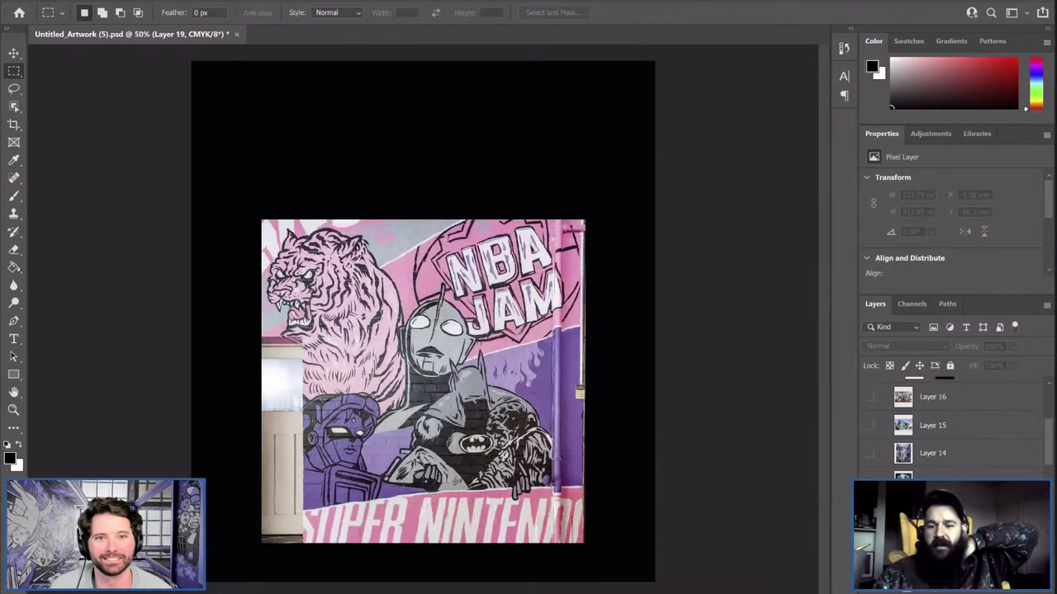
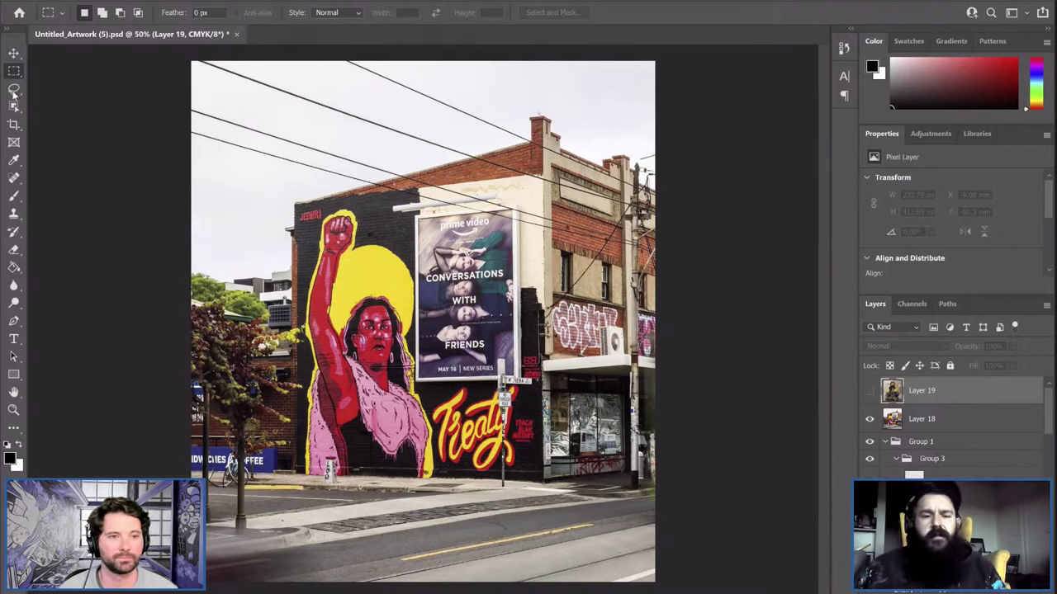
key(ctrl+p)
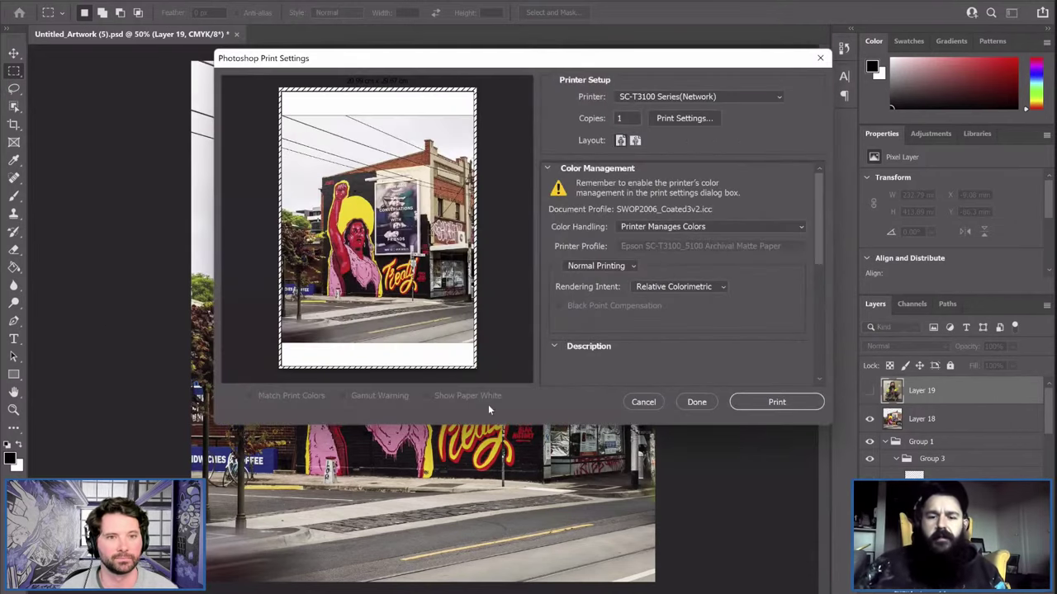
click(643, 402)
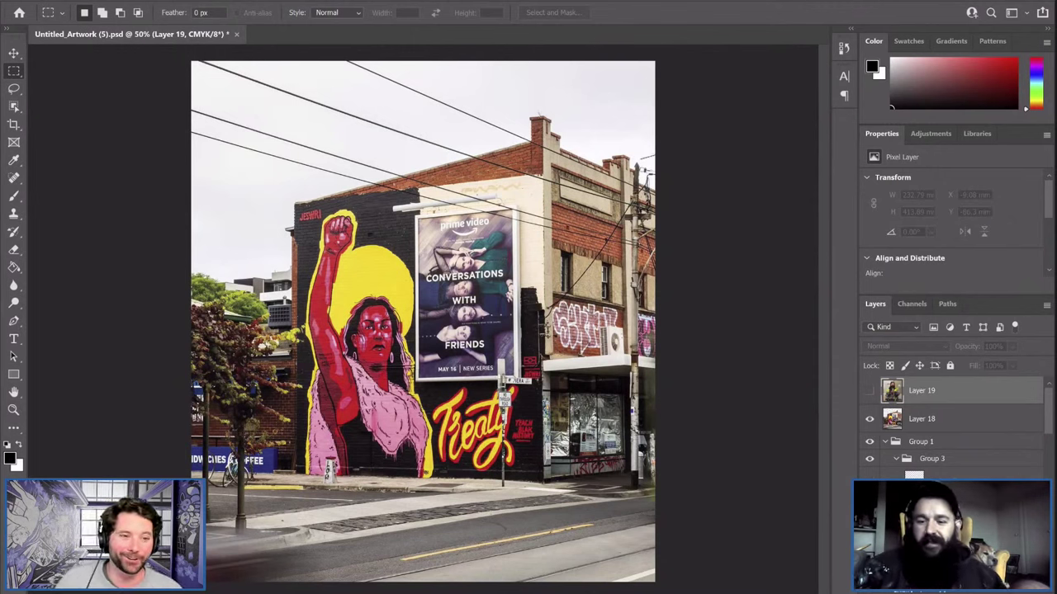
Look through the layer stack and examine the Treaty street mural photo at 100%
scroll(957, 425, down, 3)
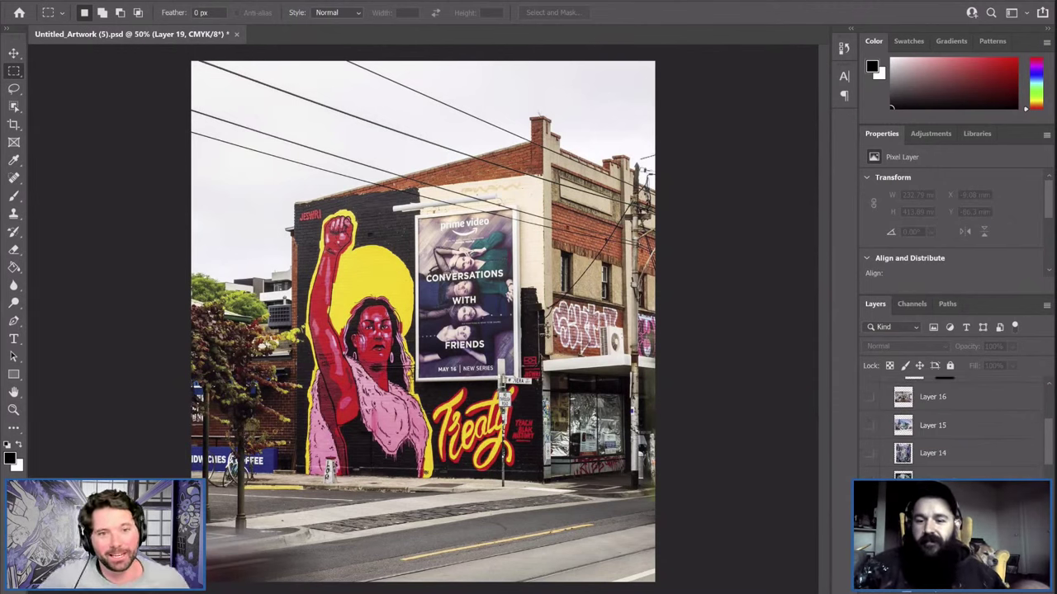
scroll(957, 425, down, 10)
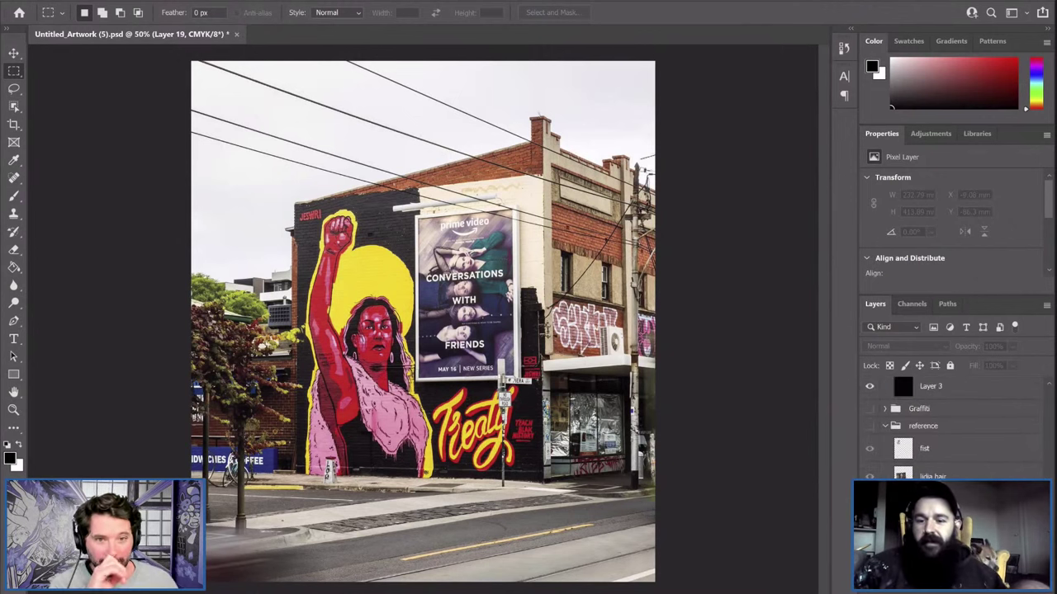
scroll(957, 426, up, 2)
scroll(957, 425, up, 2)
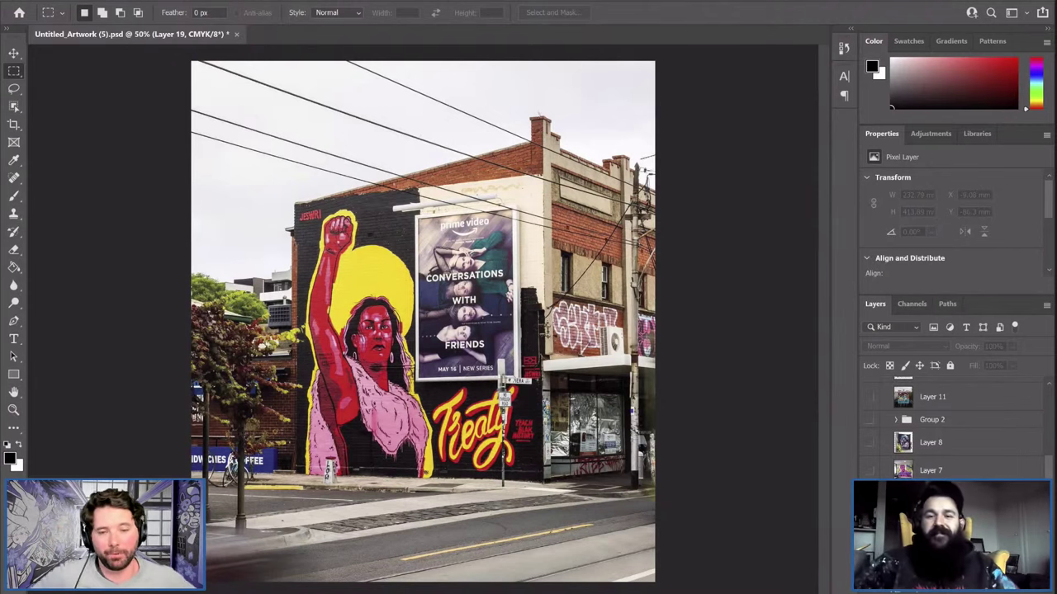
key(ctrl+plus)
key(ctrl+plus)
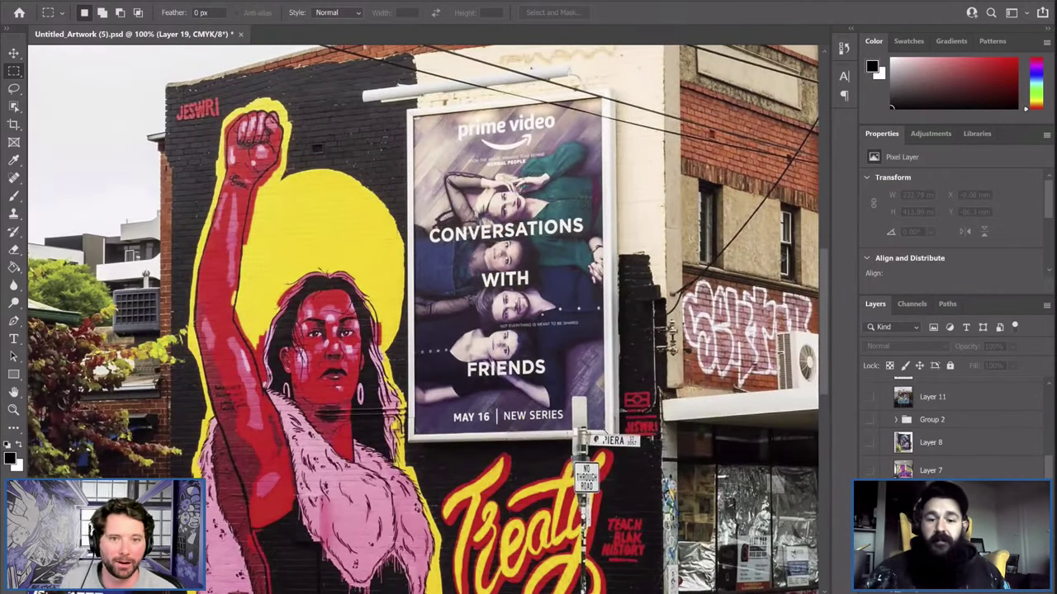
scroll(422, 317, down, 3)
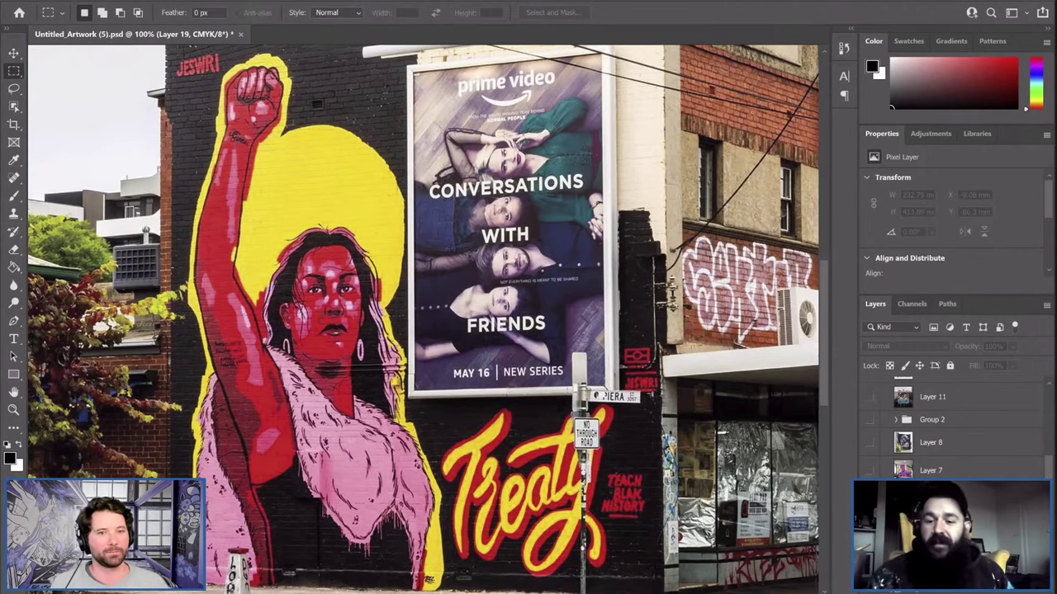
Hide the Treaty mural photo on Layer 18 after locating the sketch and reference layers
scroll(950, 430, up, 5)
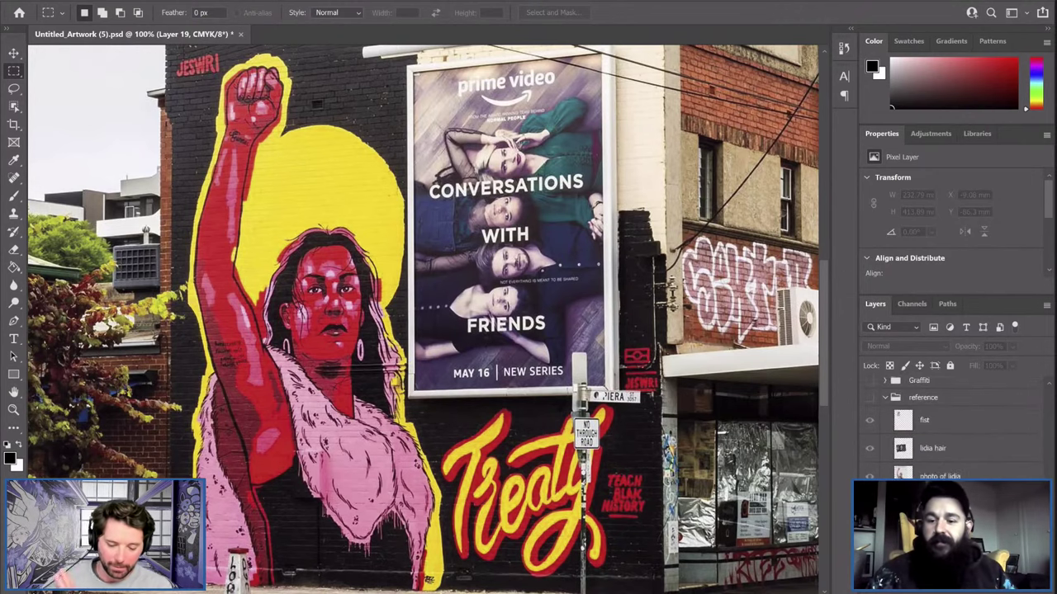
scroll(950, 429, up, 3)
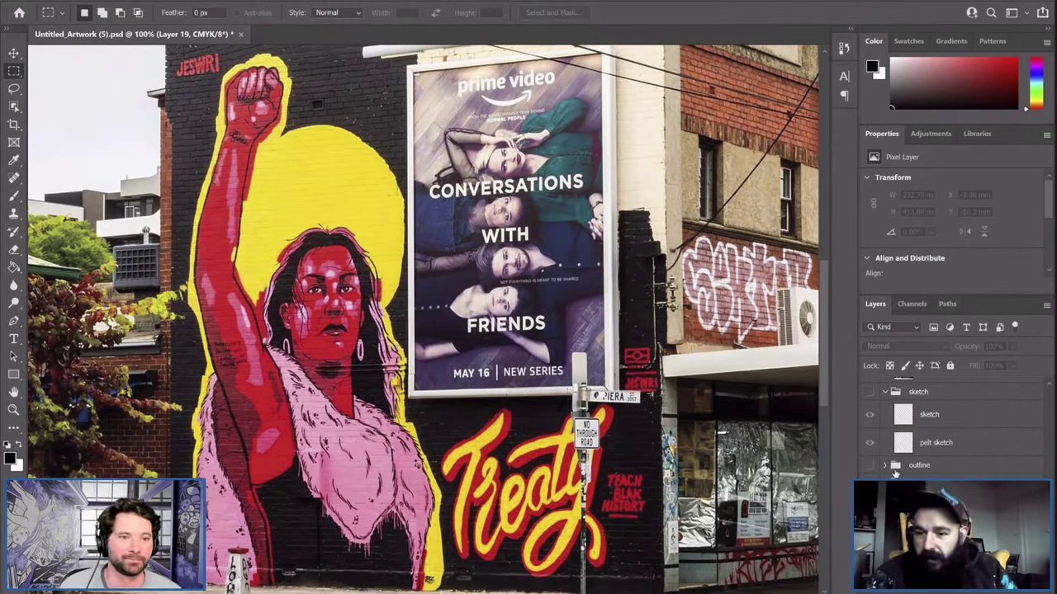
scroll(889, 471, down, 10)
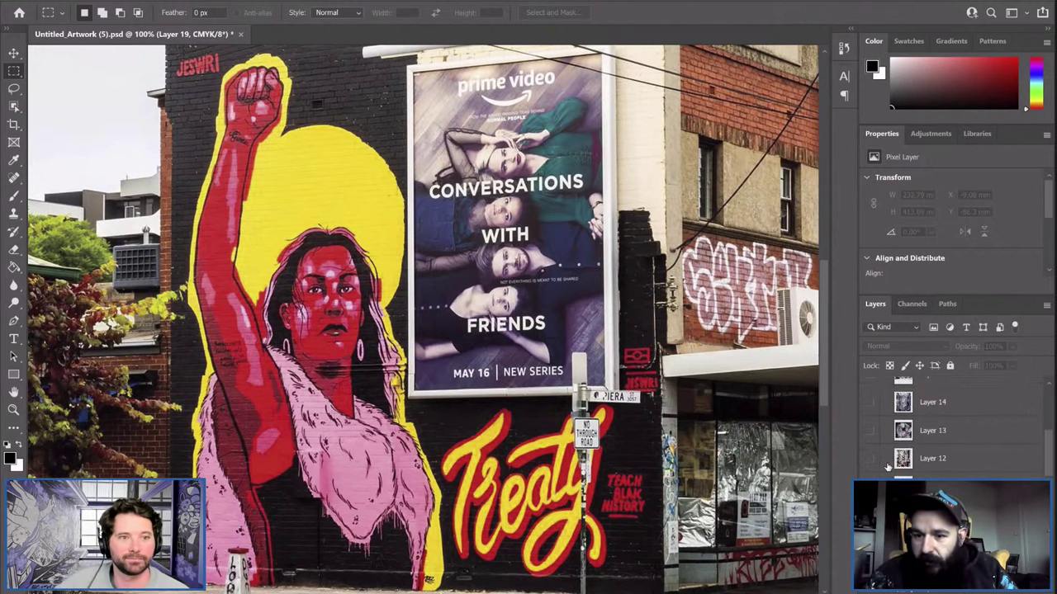
scroll(878, 433, up, 5)
click(869, 419)
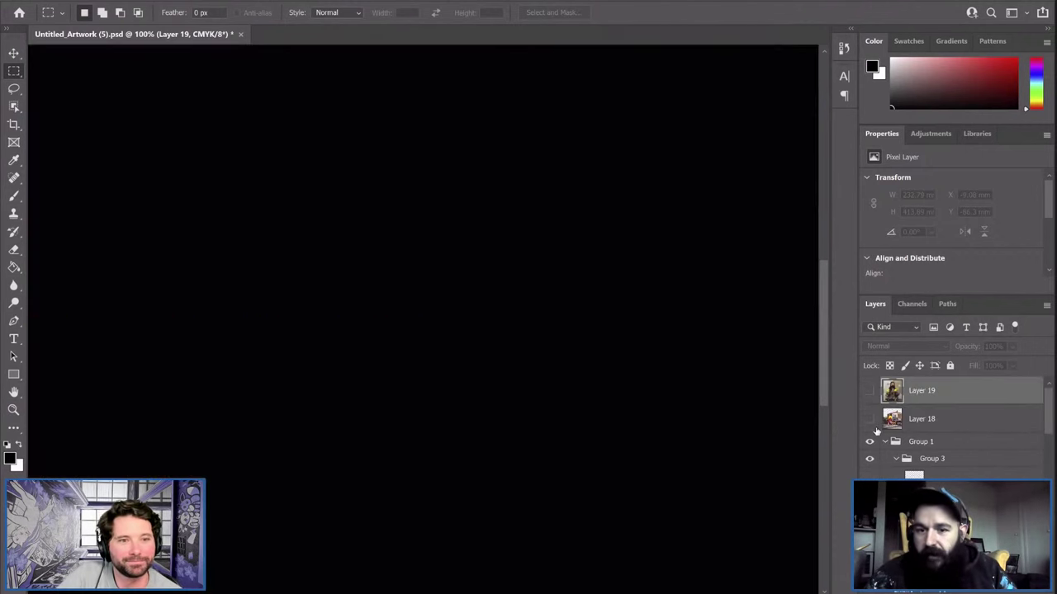
Select the Inserted Image layer, hide the black Layer 3 and the fist layer, and show the reference group's photos
scroll(949, 425, down, 5)
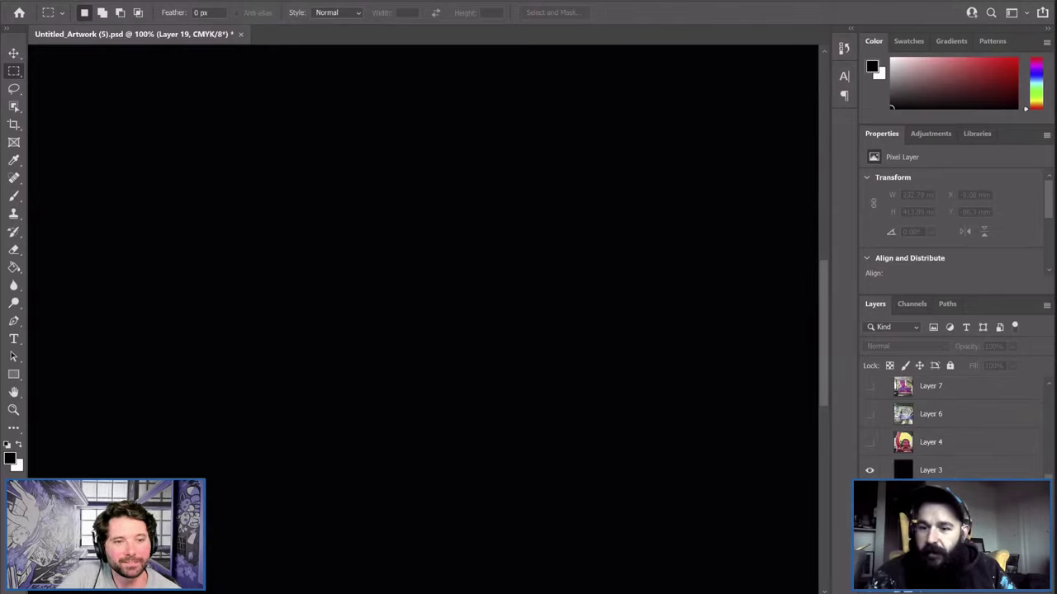
scroll(882, 448, down, 5)
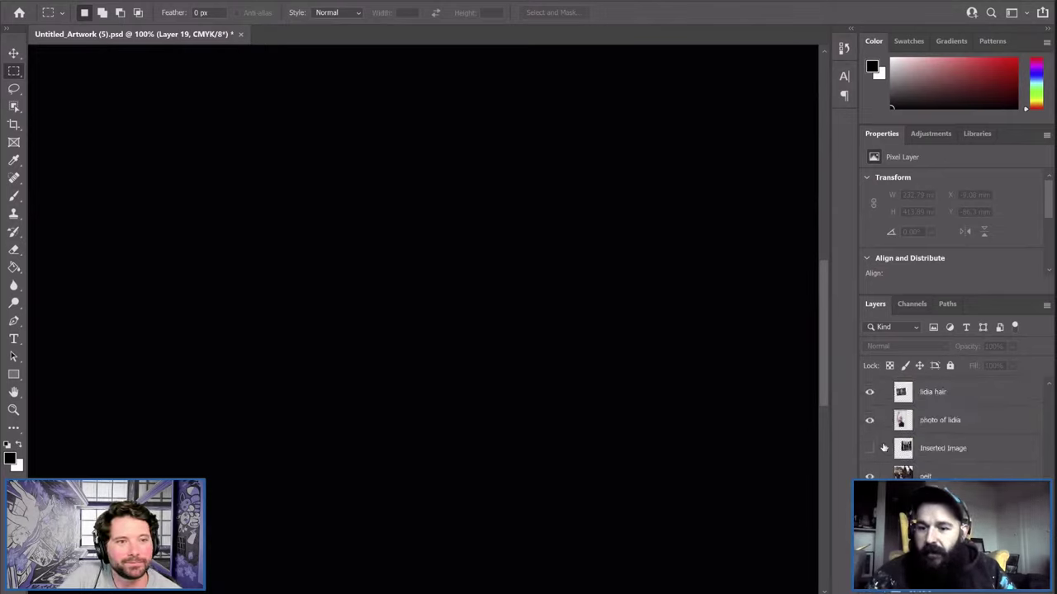
click(882, 448)
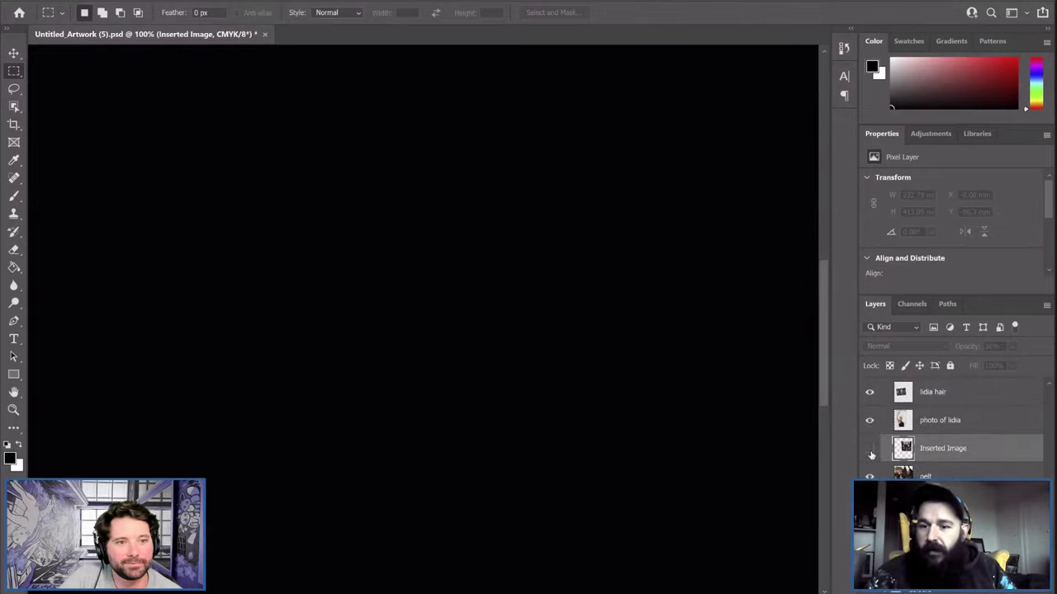
scroll(870, 456, up, 3)
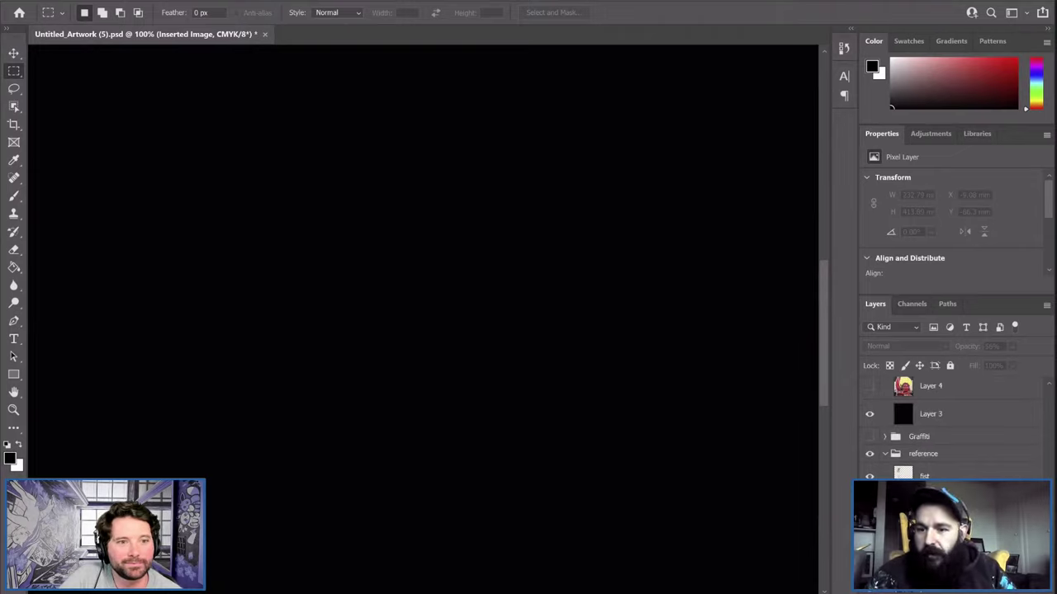
scroll(871, 458, down, 3)
scroll(872, 458, up, 5)
click(870, 447)
scroll(872, 468, down, 2)
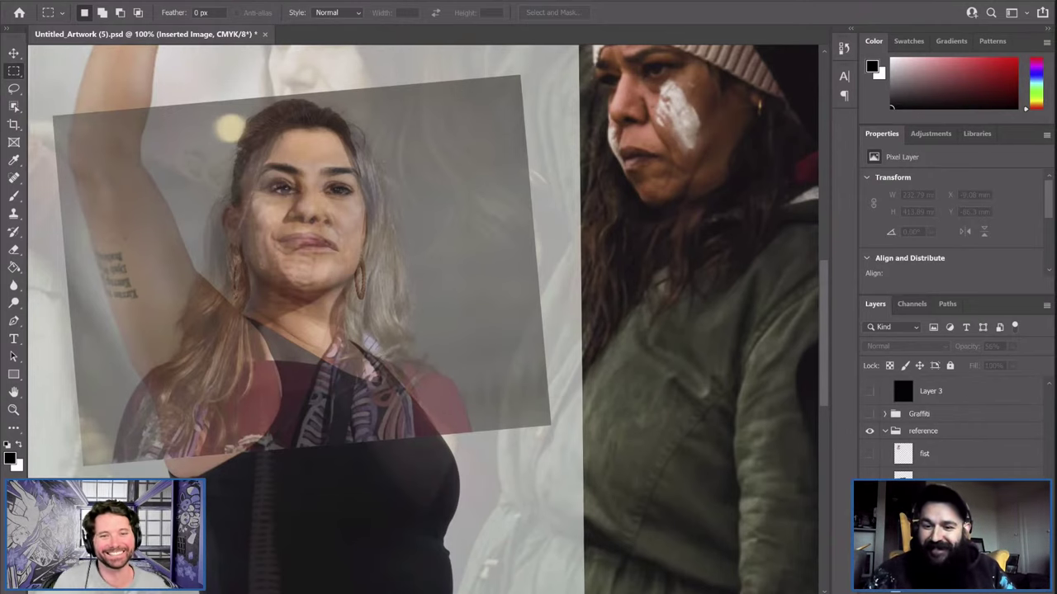
Hide the overlapping reference photos so only the raised-fist portrait remains on black, and view the whole canvas at 50%
click(869, 454)
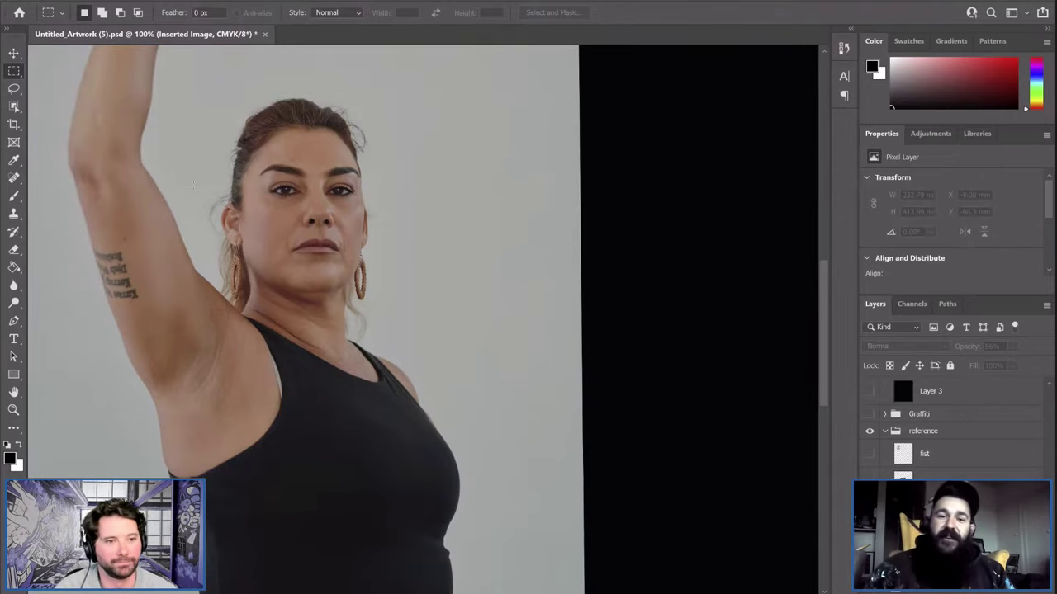
key(ctrl+minus)
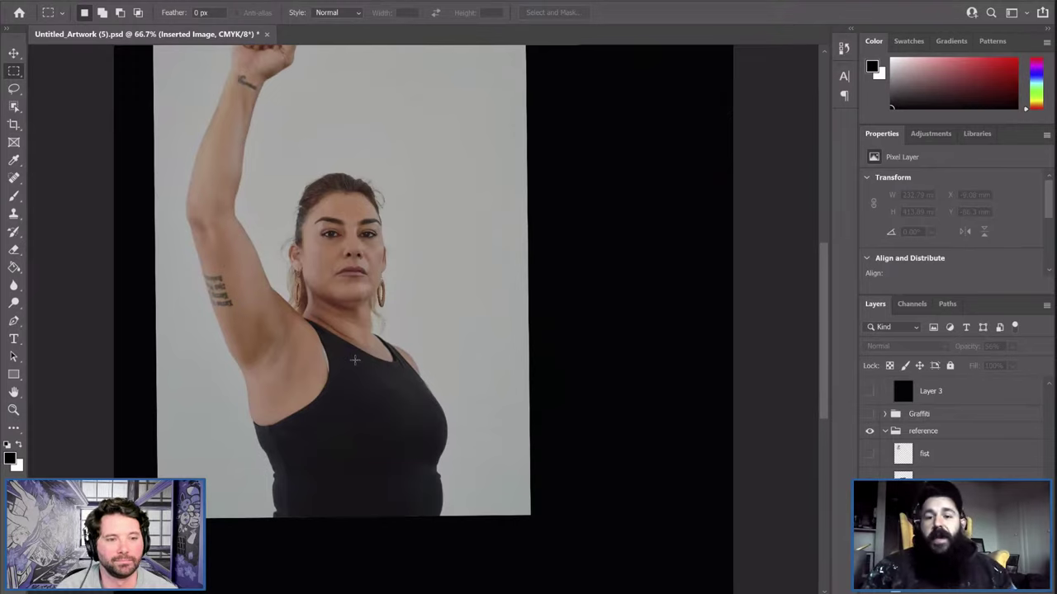
scroll(357, 365, down, 2)
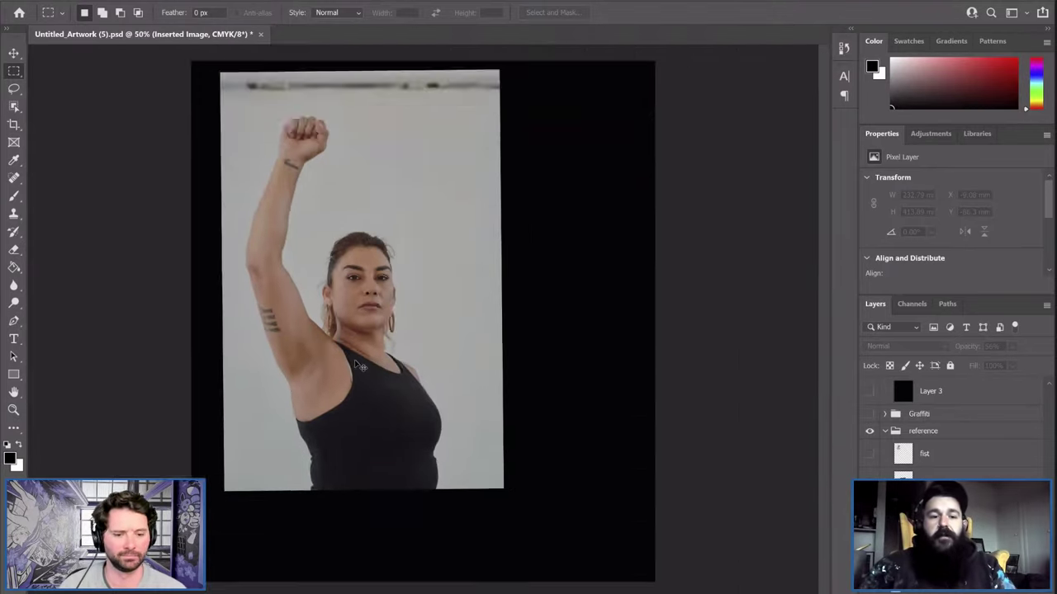
scroll(357, 365, up, 2)
scroll(356, 364, up, 3)
scroll(357, 365, down, 1)
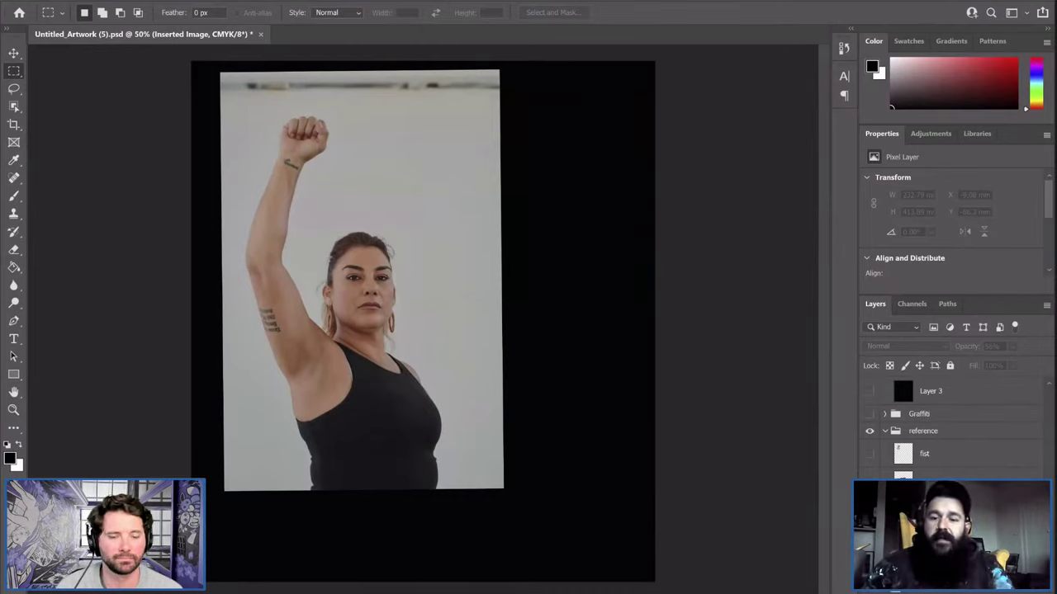
Show the semi-transparent hair reference photo over the portrait and move it to X 45.47 mm, Y -43.69 mm
key(ctrl+v)
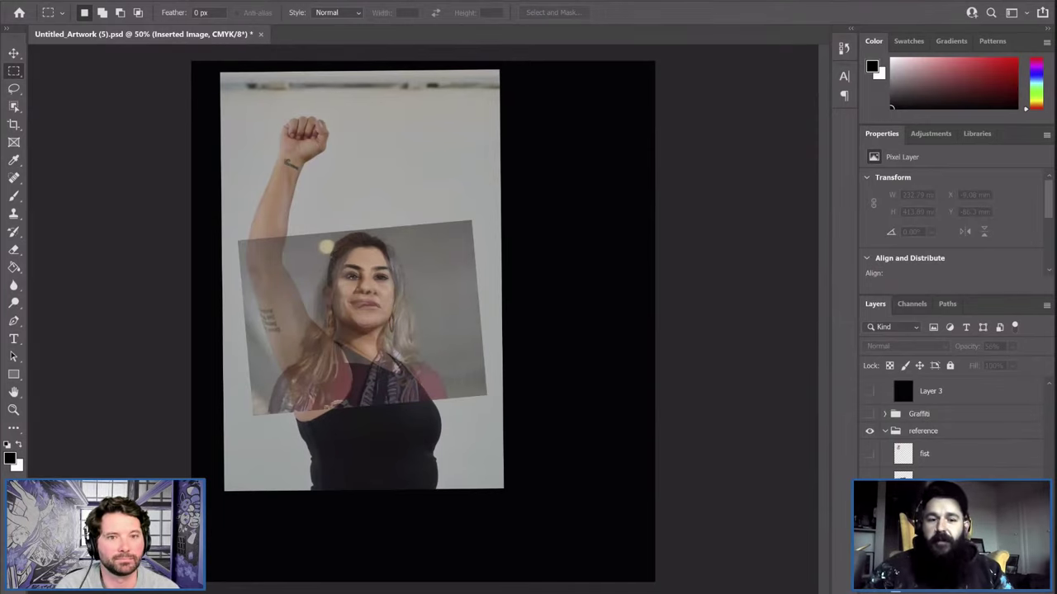
key(Return)
key(v)
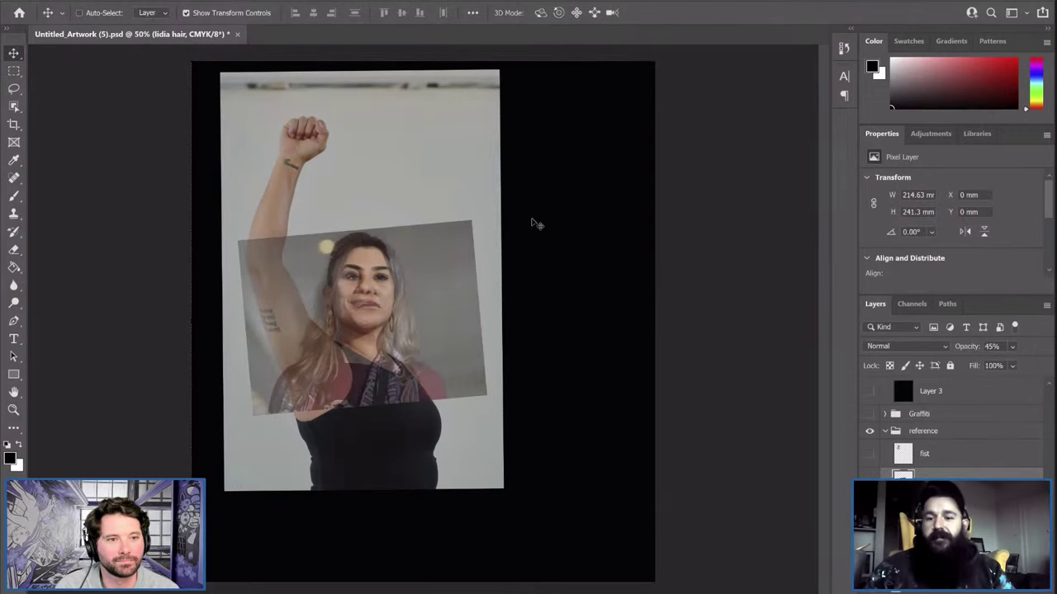
drag(531, 221, 630, 126)
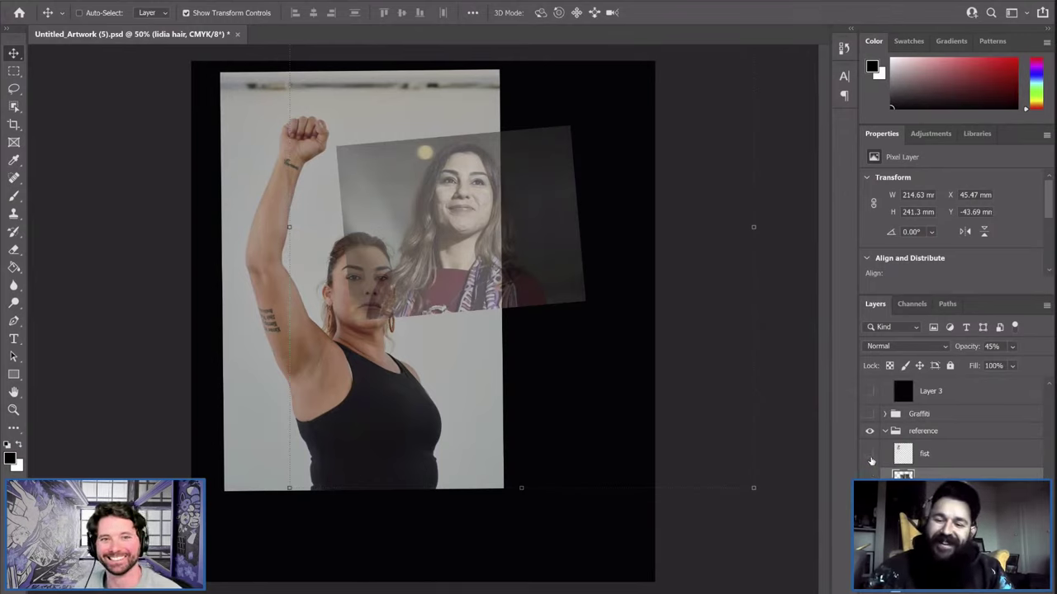
click(869, 456)
click(869, 456)
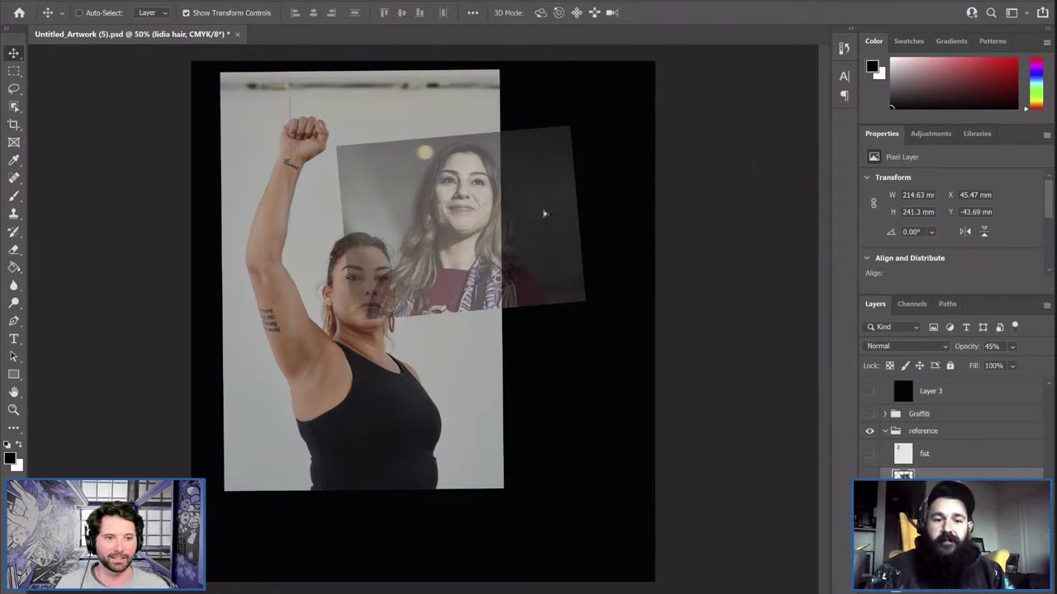
Move the hair reference photo up to X 40.39 mm, Y -65.66 mm, and return it to X 45.47 mm, Y -43.69 mm
key(ctrl+z)
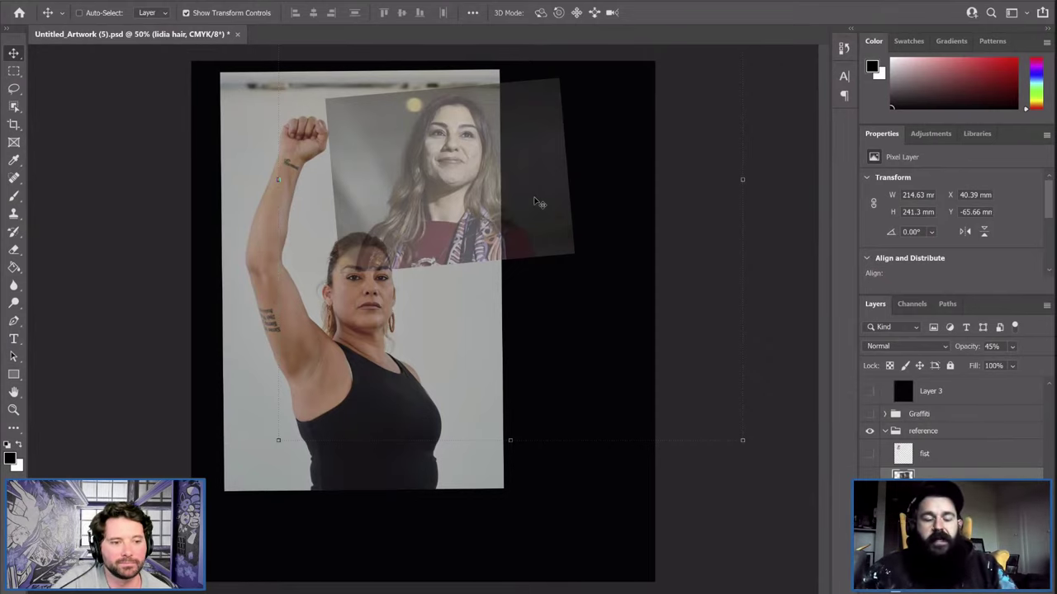
key(ctrl)
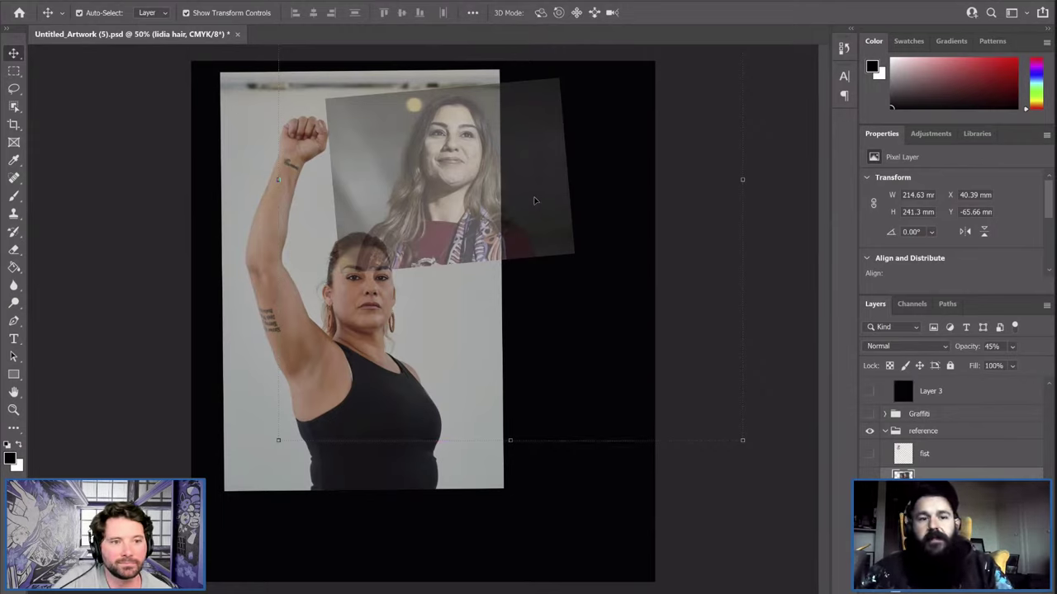
key(shift+Down)
key(shift+Down)
key(shift+Down)
key(shift+Down)
key(shift+Down)
key(shift+Down)
key(shift+Down)
key(shift+Down)
key(shift+Down)
key(shift+Down)
key(shift+Down)
key(shift+Down)
key(shift+Down)
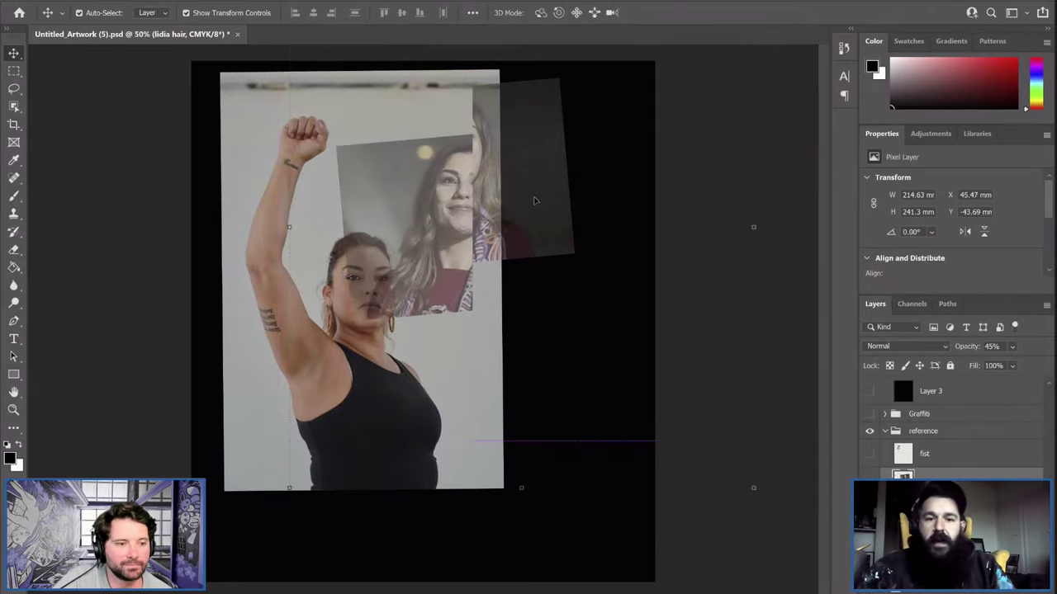
key(shift+Right)
key(shift+Right)
key(shift+Right)
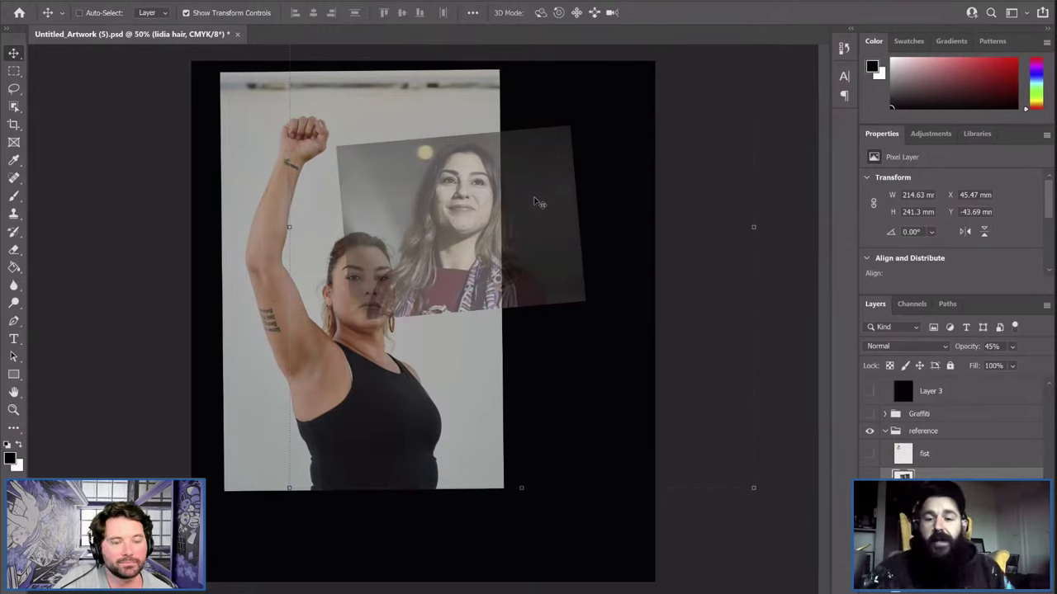
Undo and redo the hair photo's move to compare its original overlay on the face with its shifted position
key(ctrl)
click(869, 453)
key(ctrl+z)
key(ctrl+z)
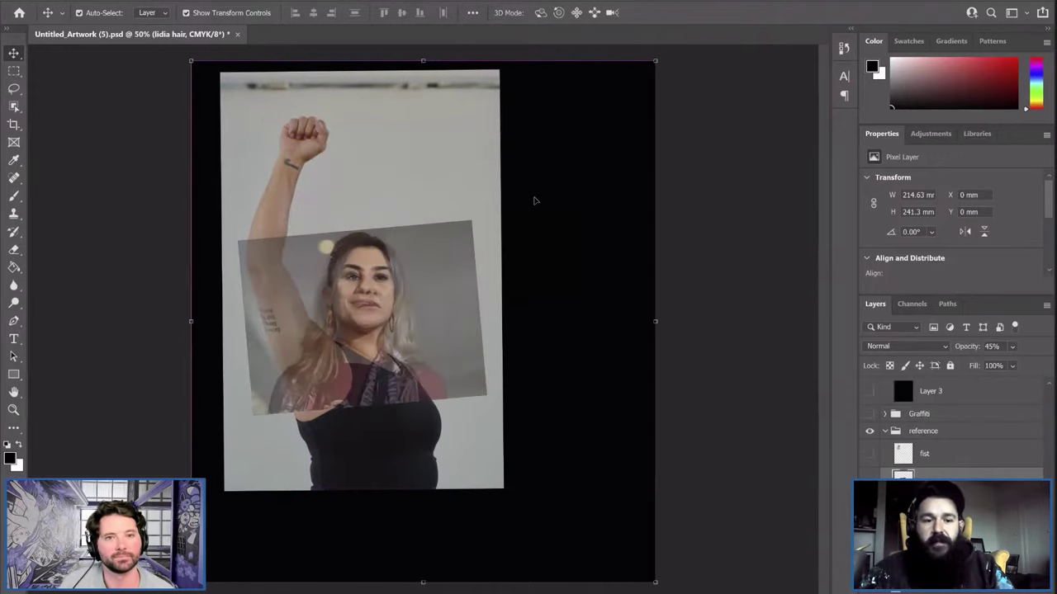
key(ctrl+shift+z)
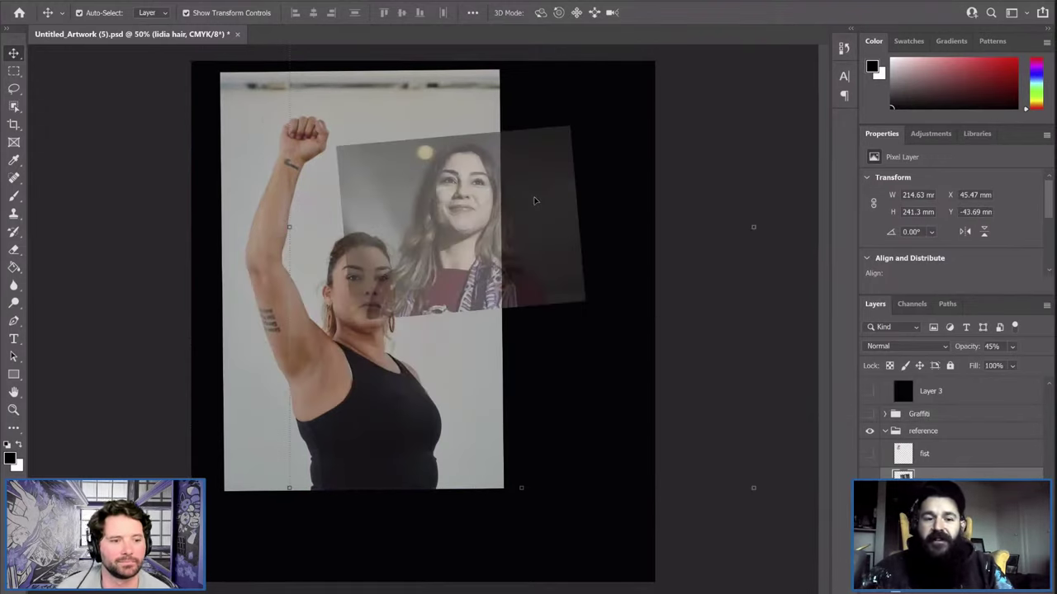
key(ctrl+z)
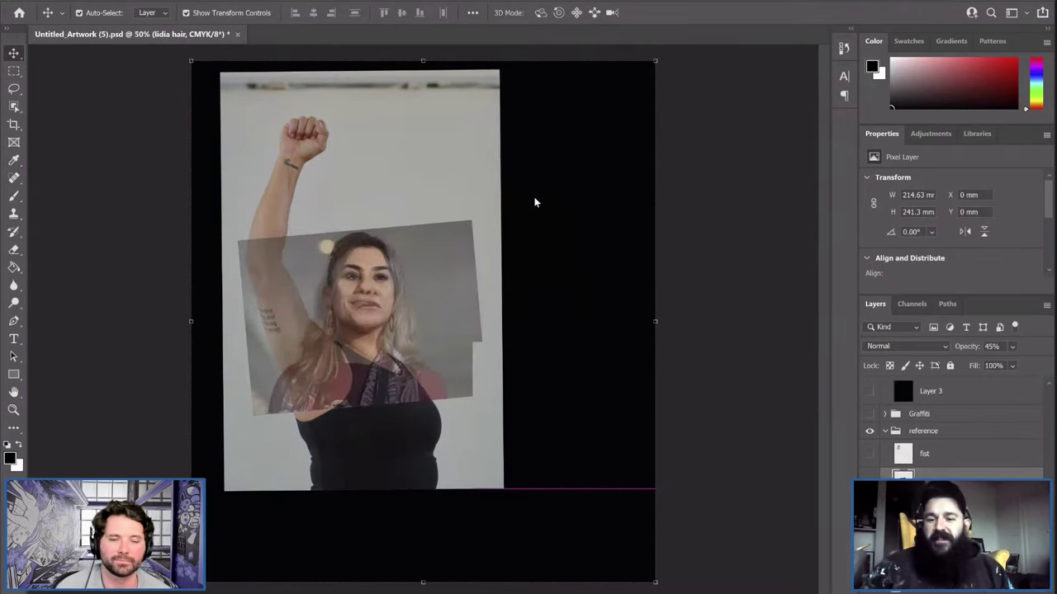
key(ctrl+shift+z)
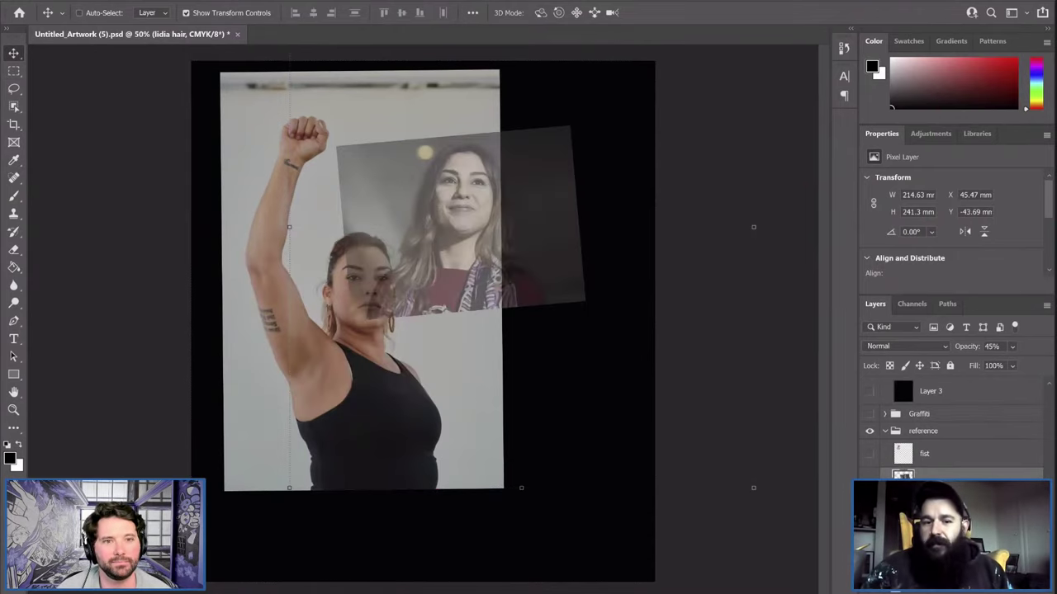
Show the Inserted Image photo of the standing women and hide the hair reference photo
key(ctrl+shift+z)
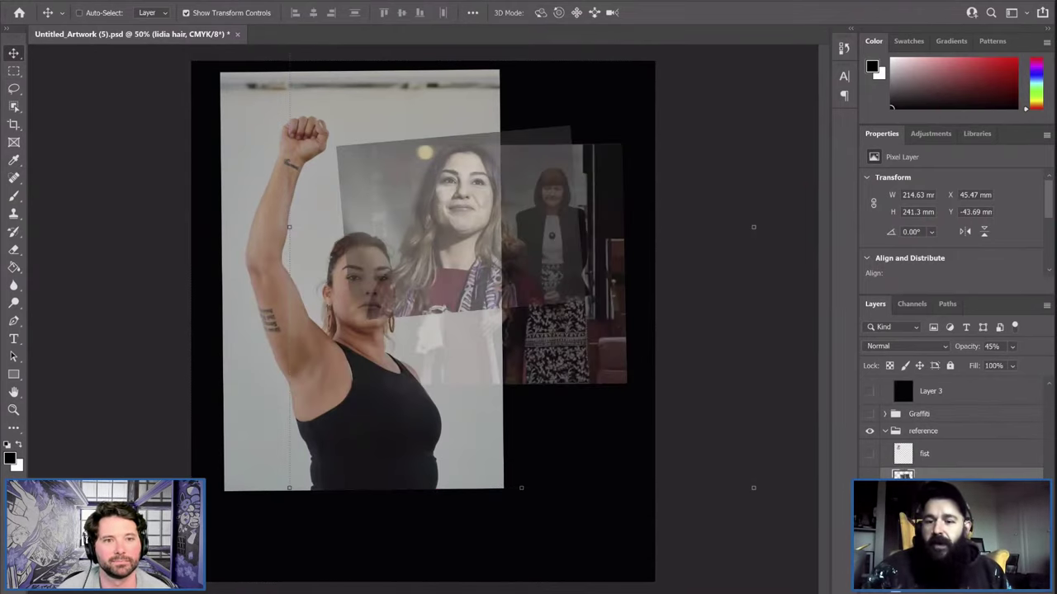
key(ctrl+shift+z)
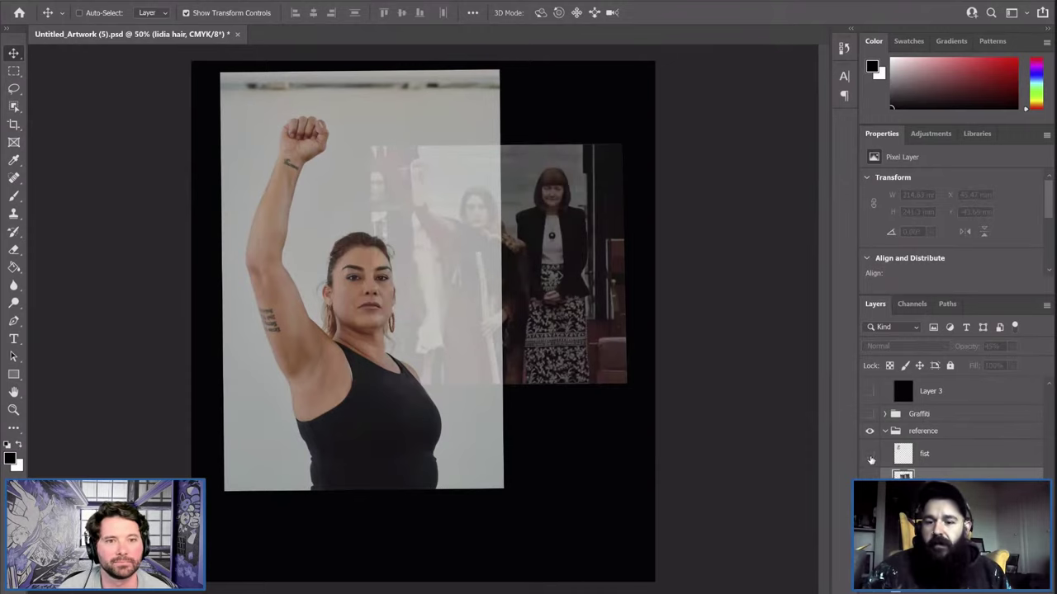
key(ctrl+shift+z)
key(ctrl+z)
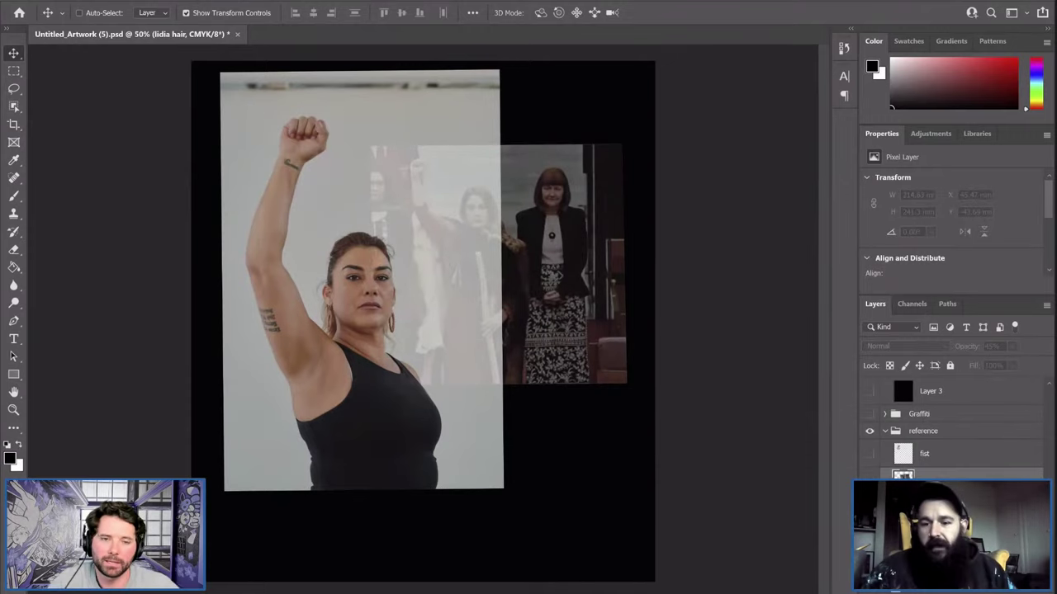
key(ctrl+shift+z)
key(ctrl+z)
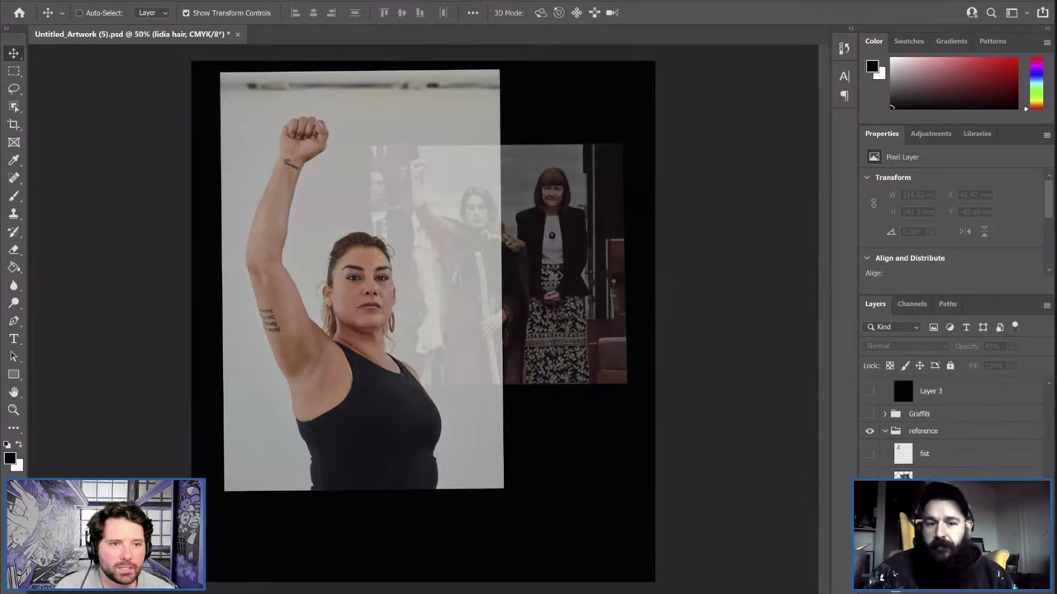
Show the pelt reference photo, scale it to 45.12%, and place it in the lower-right part of the canvas
key(ctrl+minus)
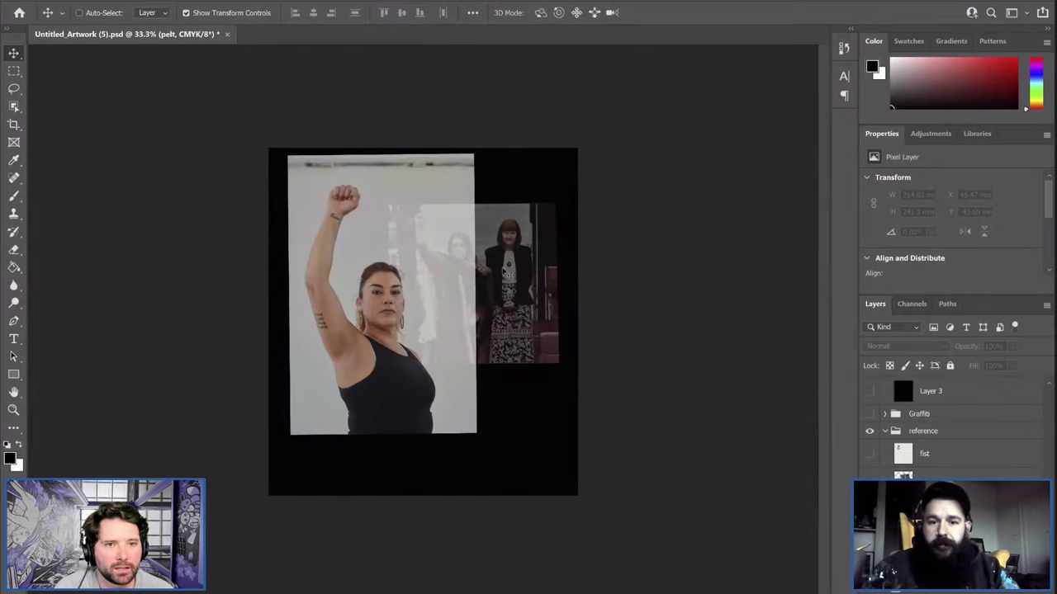
key(ctrl+shift+z)
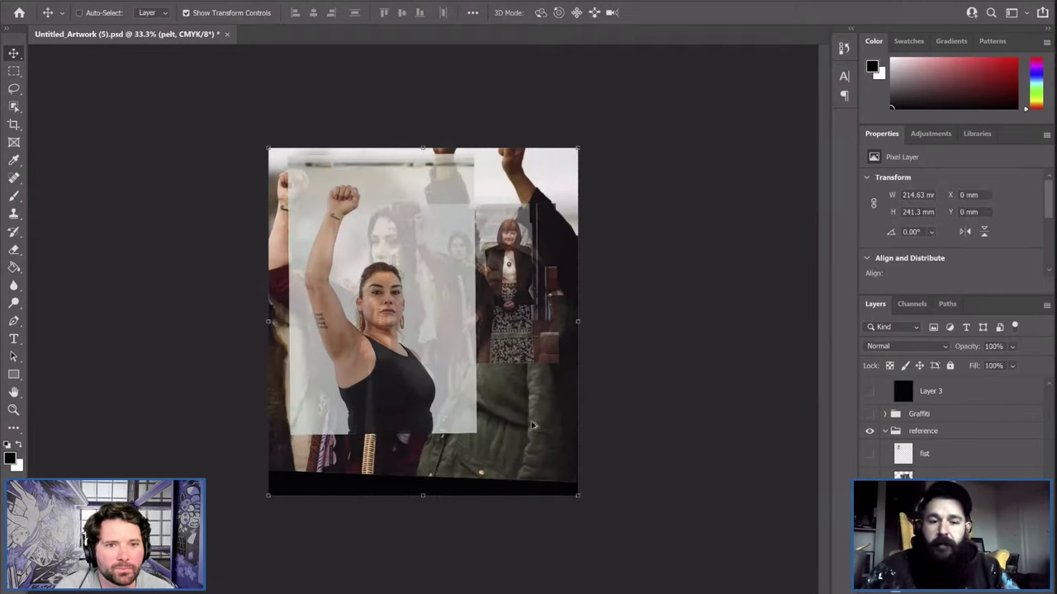
click(578, 497)
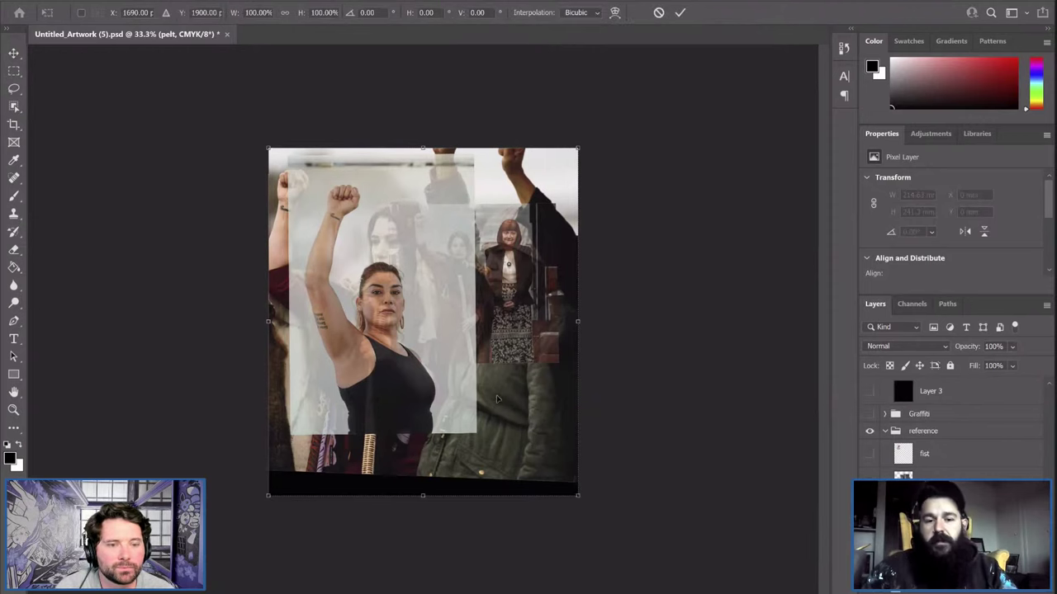
key(ctrl+equal)
key(ctrl+equal)
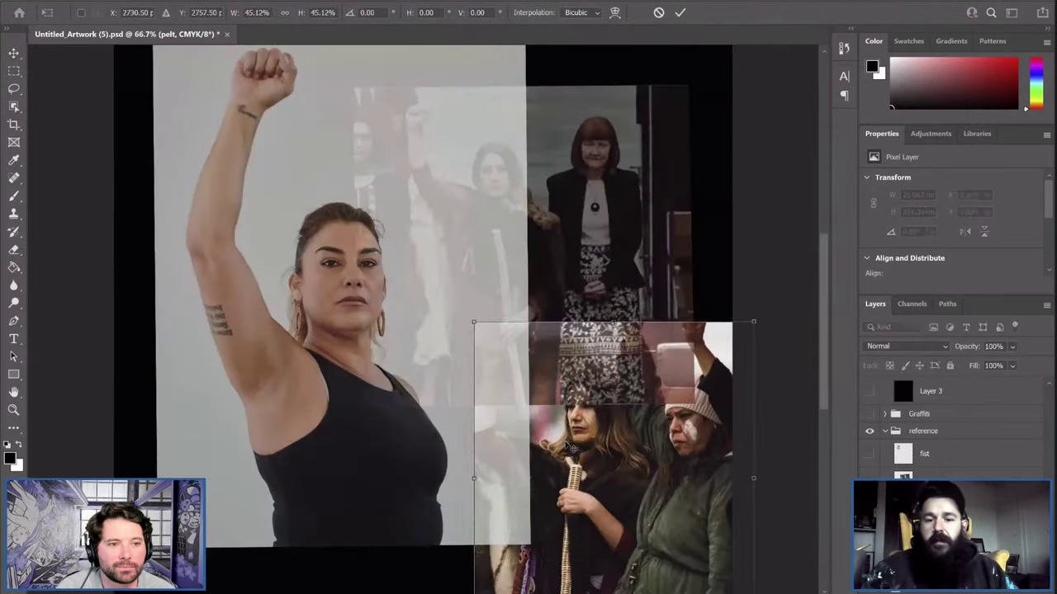
key(Return)
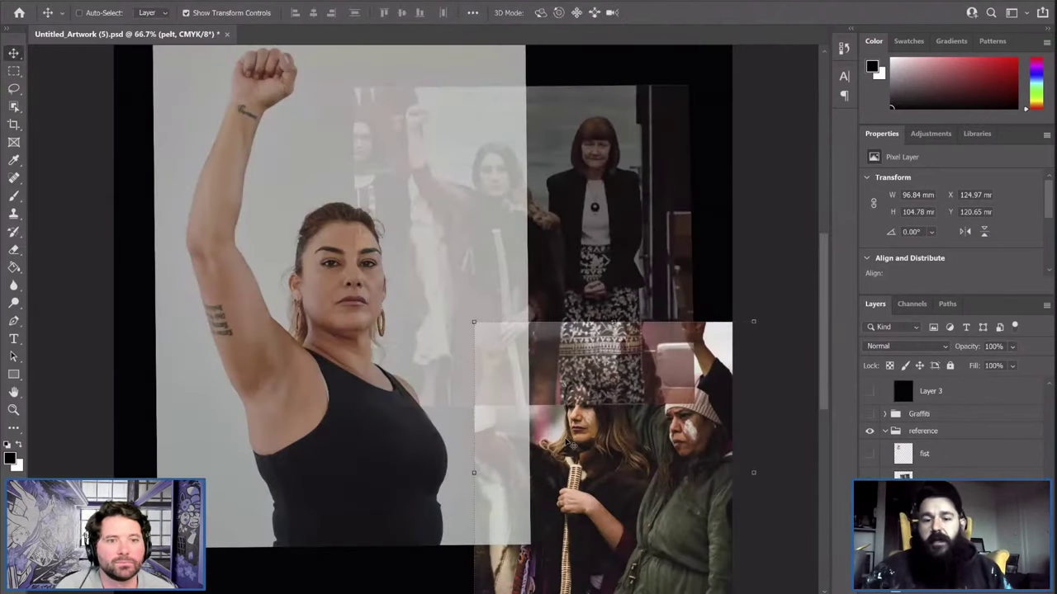
Reposition the scaled pelt photo to X 135.13 mm, Y 118.75 mm
key(shift+Up)
key(shift+Up)
scroll(446, 420, down, 1)
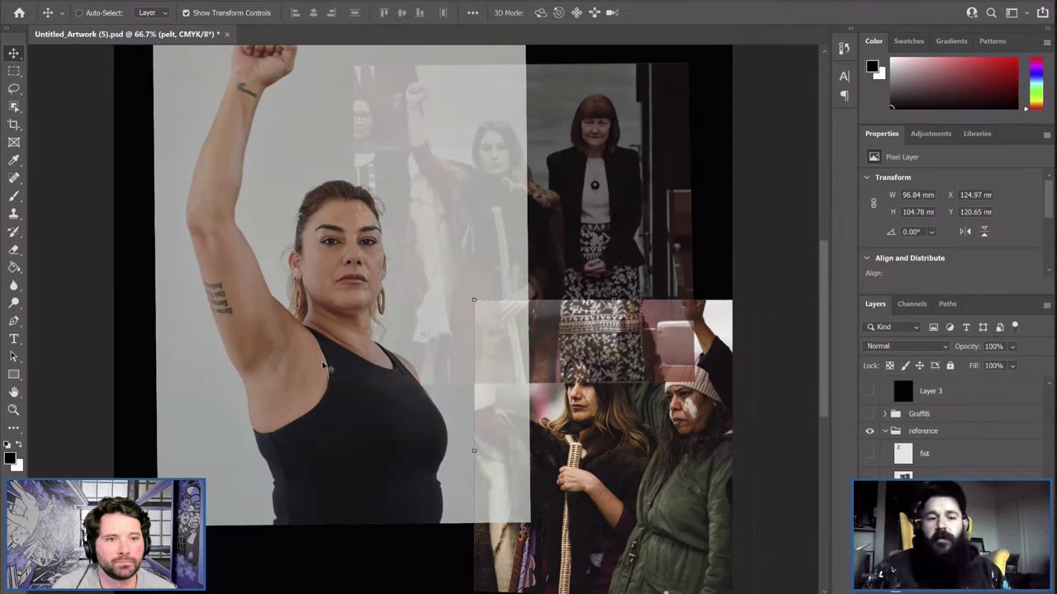
drag(538, 451, 566, 446)
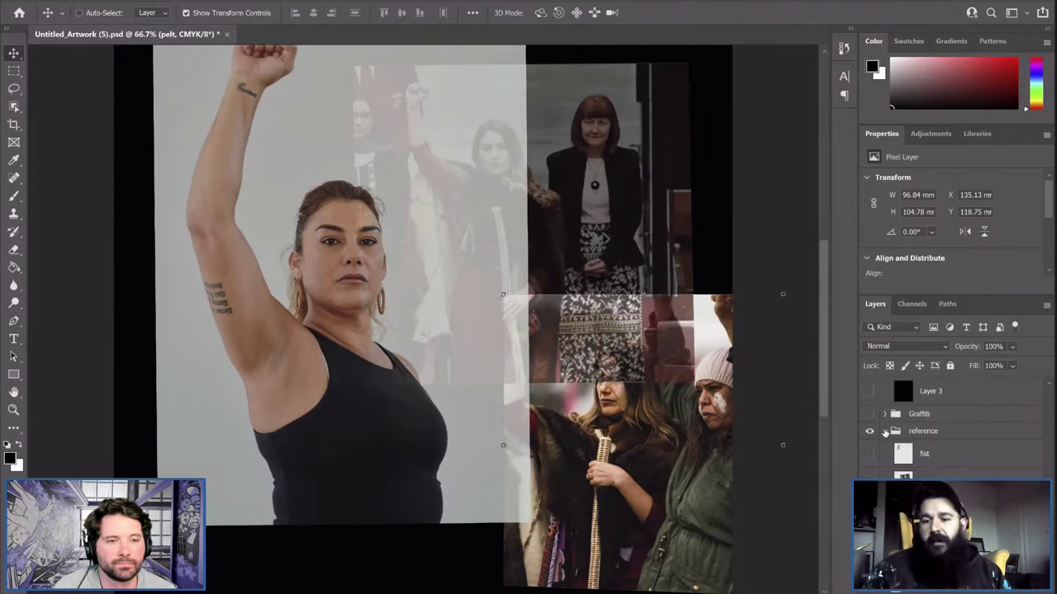
Show the sketch group and switch the raised-fist portrait off and on to reveal the pink sketch beneath
scroll(949, 429, down, 5)
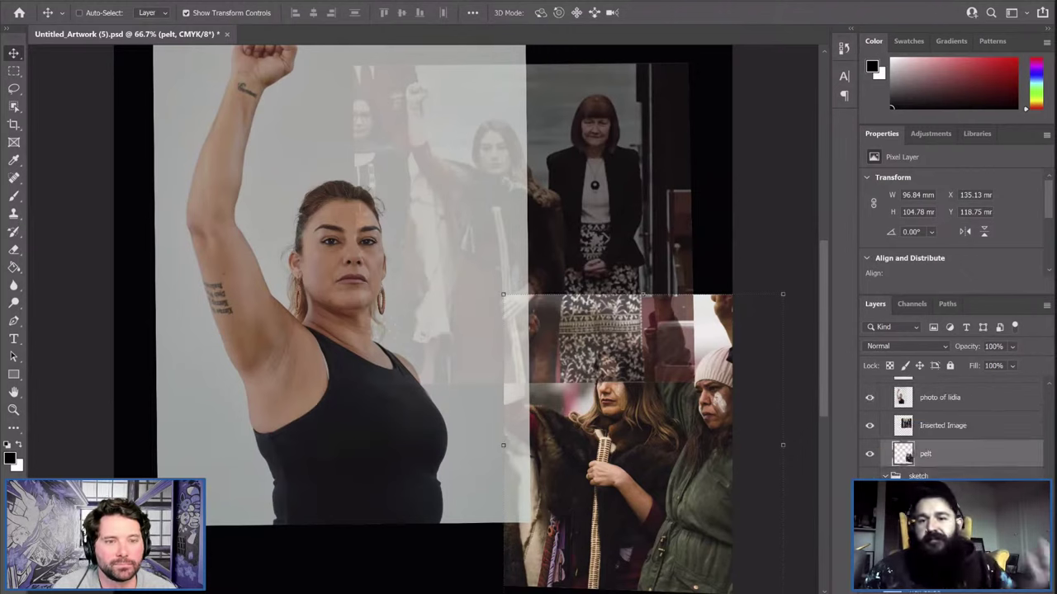
click(870, 476)
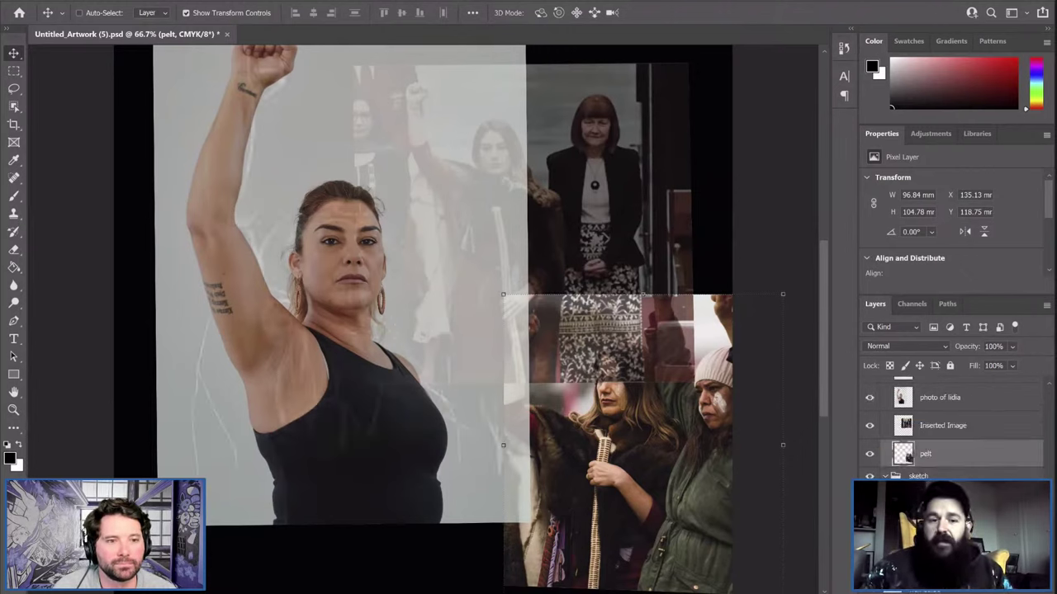
click(869, 398)
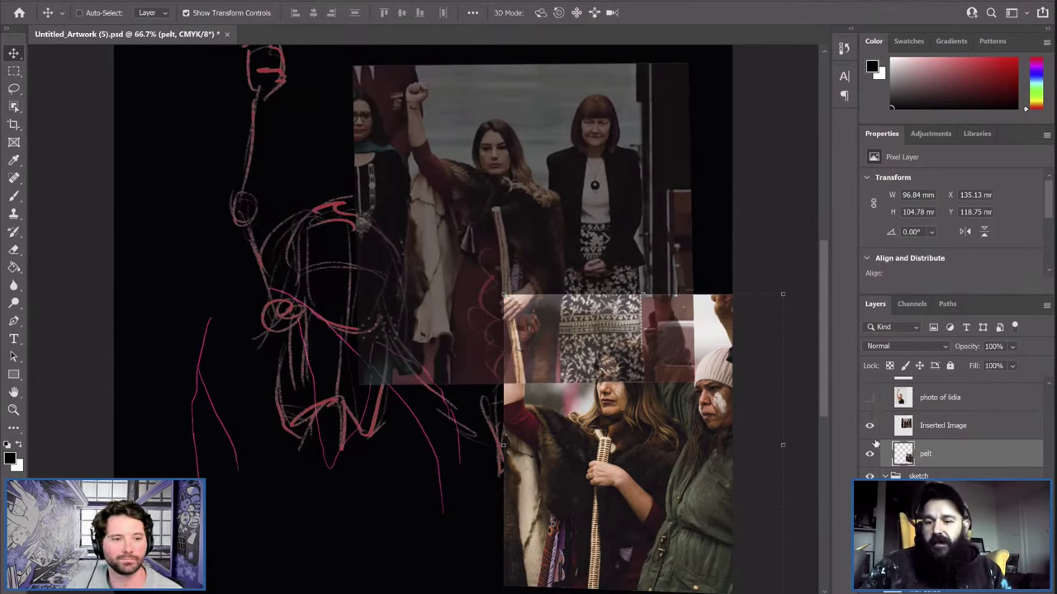
click(869, 397)
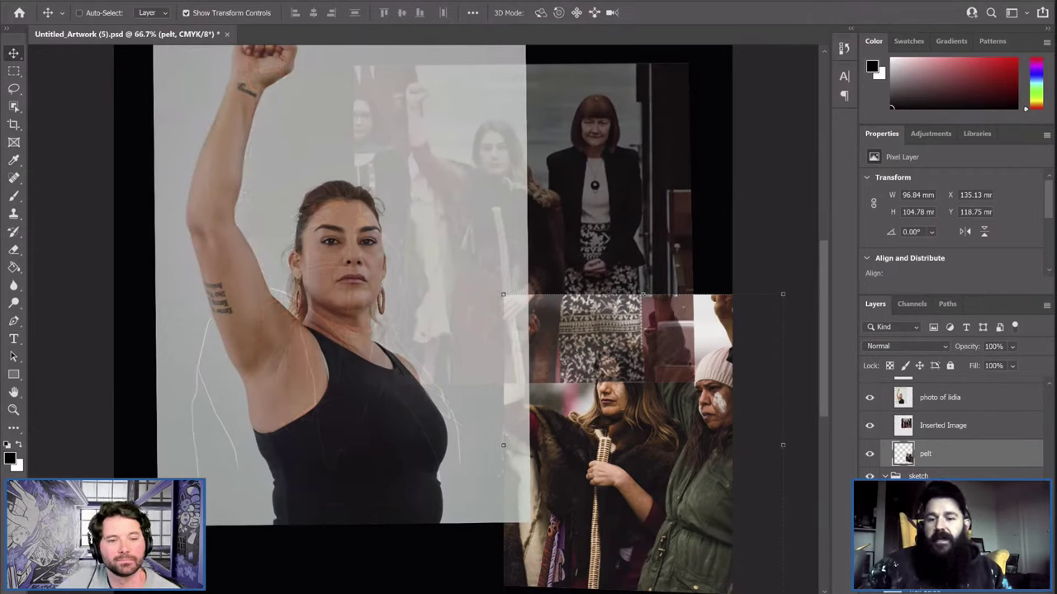
Select the pelt sketch layer, duplicate it, and undo the duplication
click(933, 476)
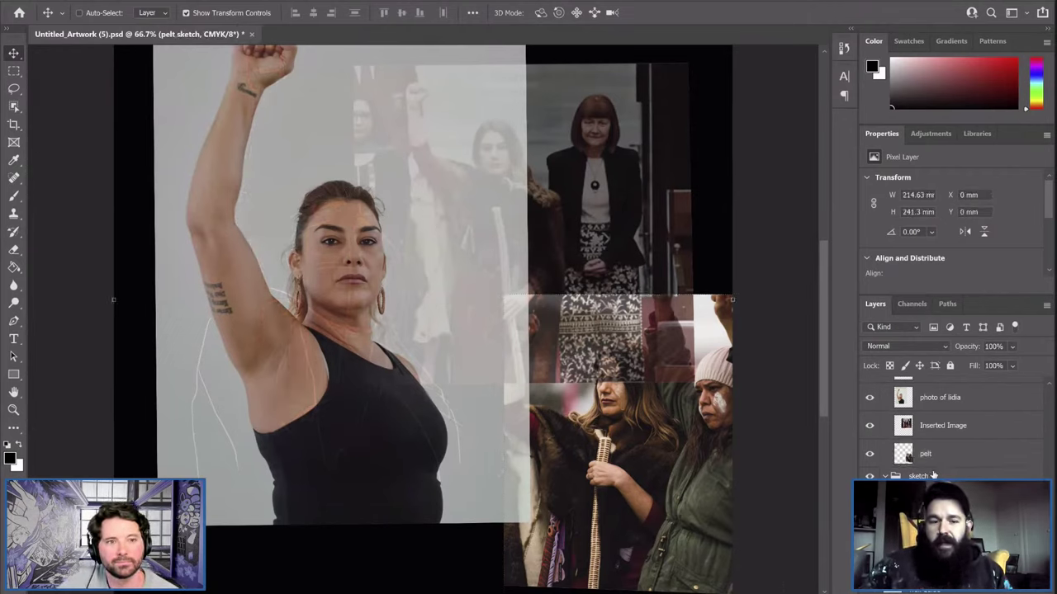
key(ctrl+j)
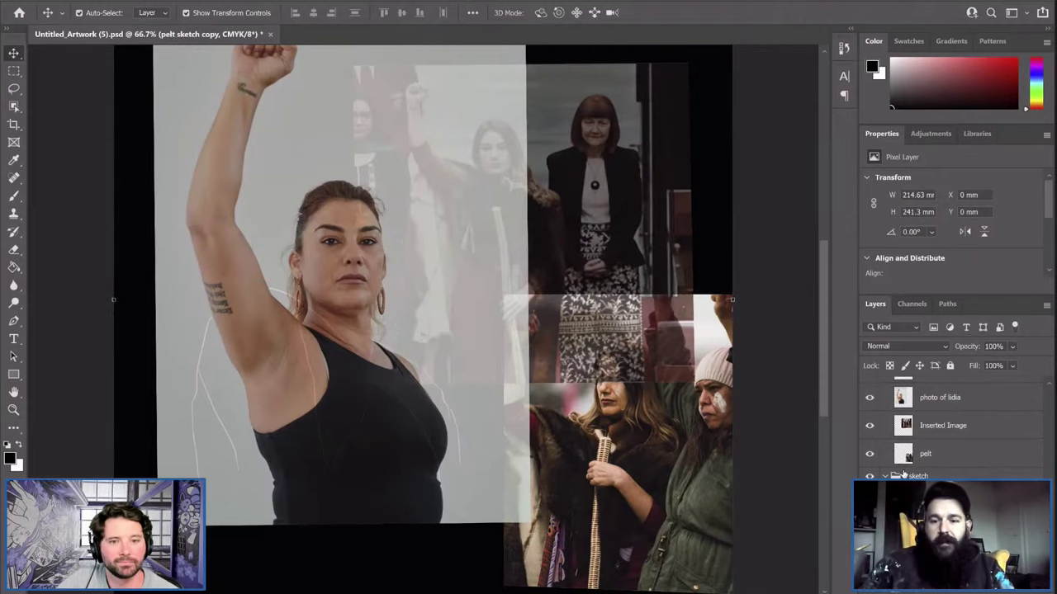
key(ctrl+z)
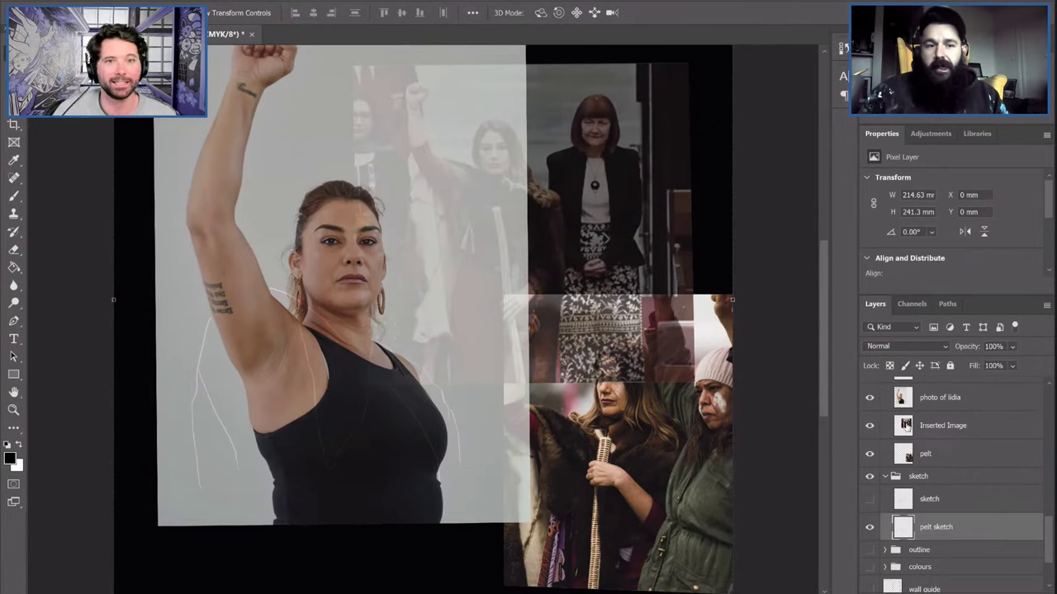
scroll(907, 426, up, 1)
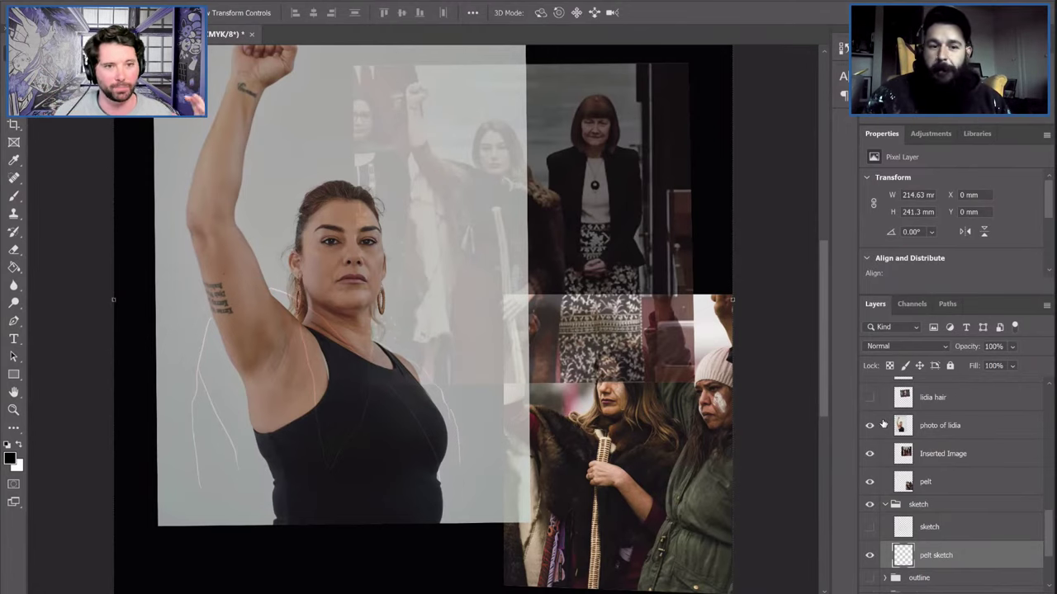
Show the fist photo and the hair reference photo in the reference group
scroll(885, 413, up, 1)
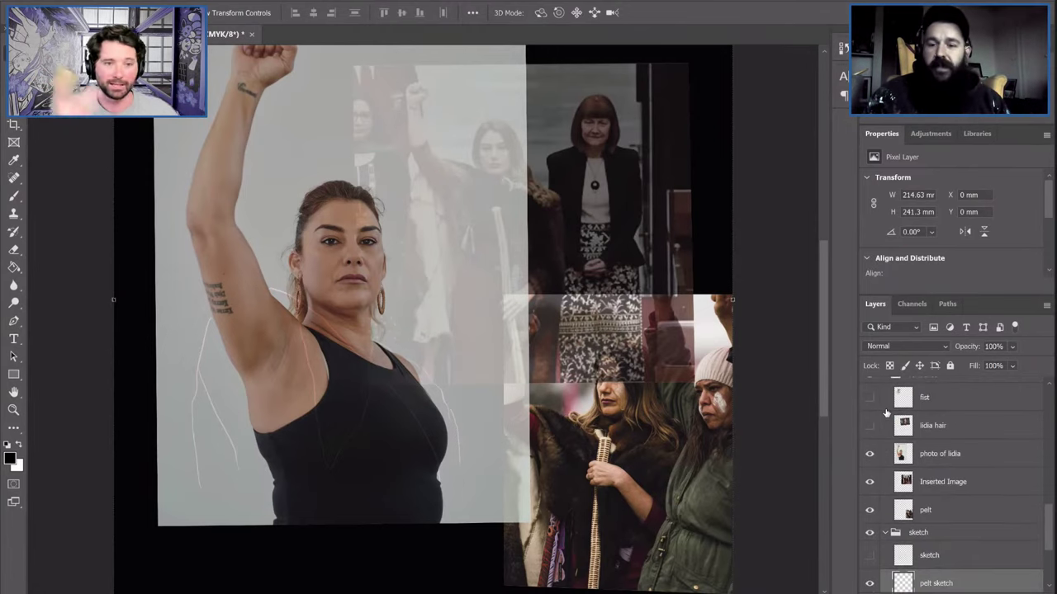
click(869, 399)
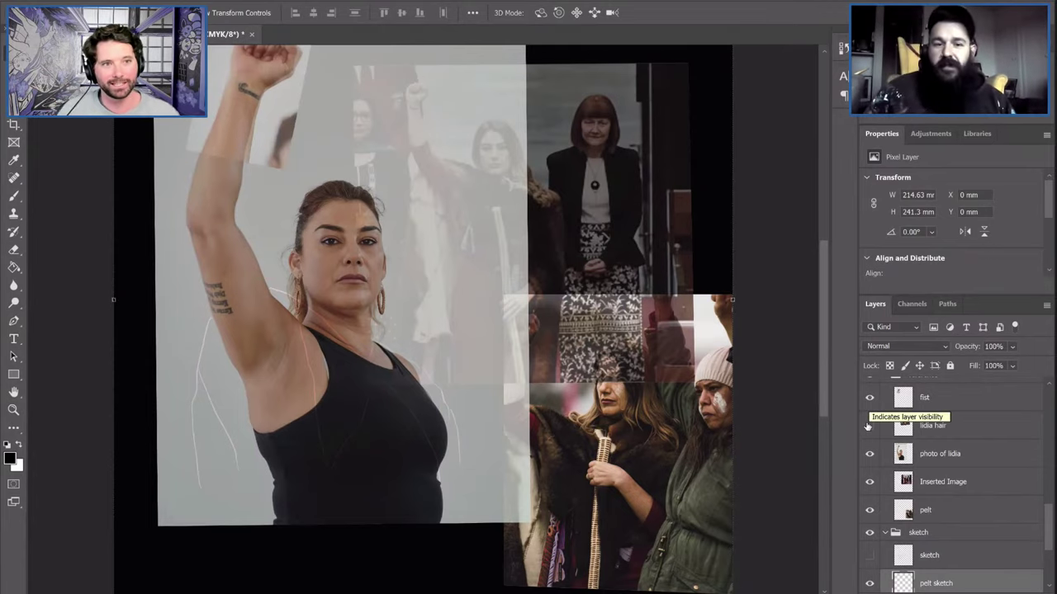
click(869, 425)
Try moving the hair reference photo up and to the right of the portrait's face, and undo the move
click(923, 426)
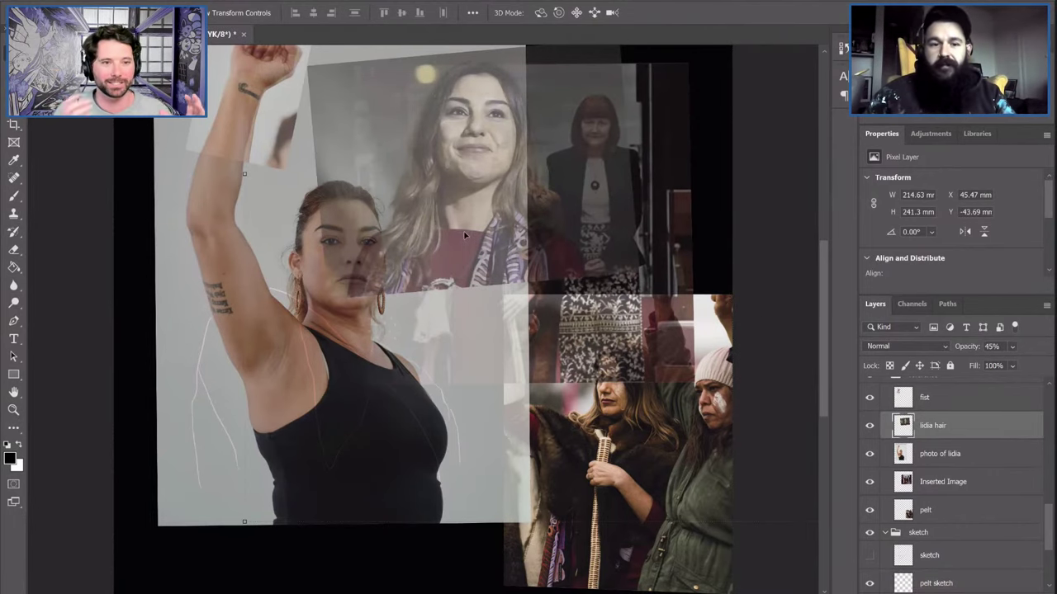
drag(452, 241, 448, 237)
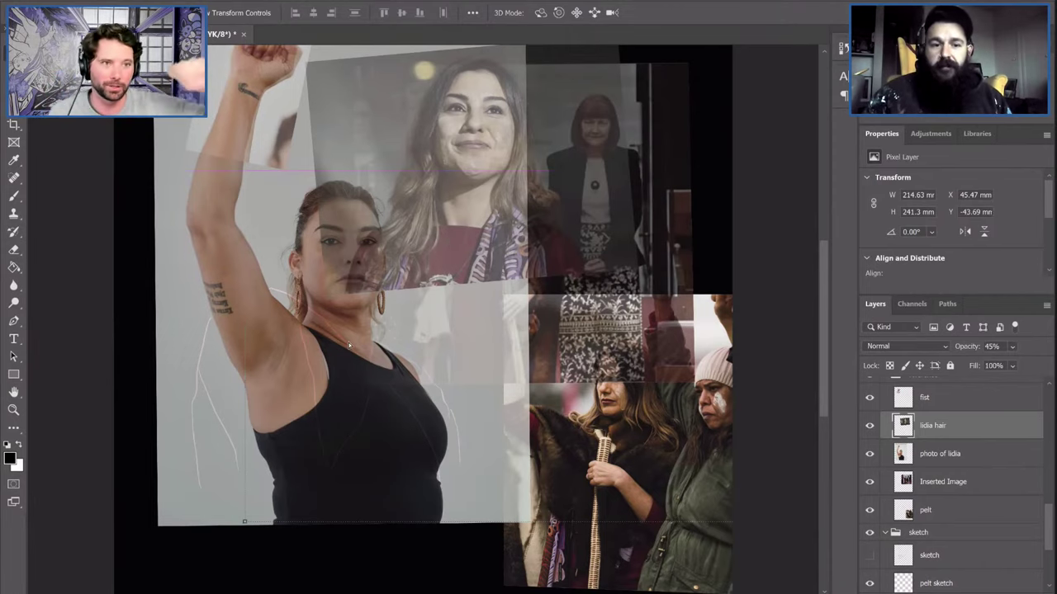
key(ctrl+z)
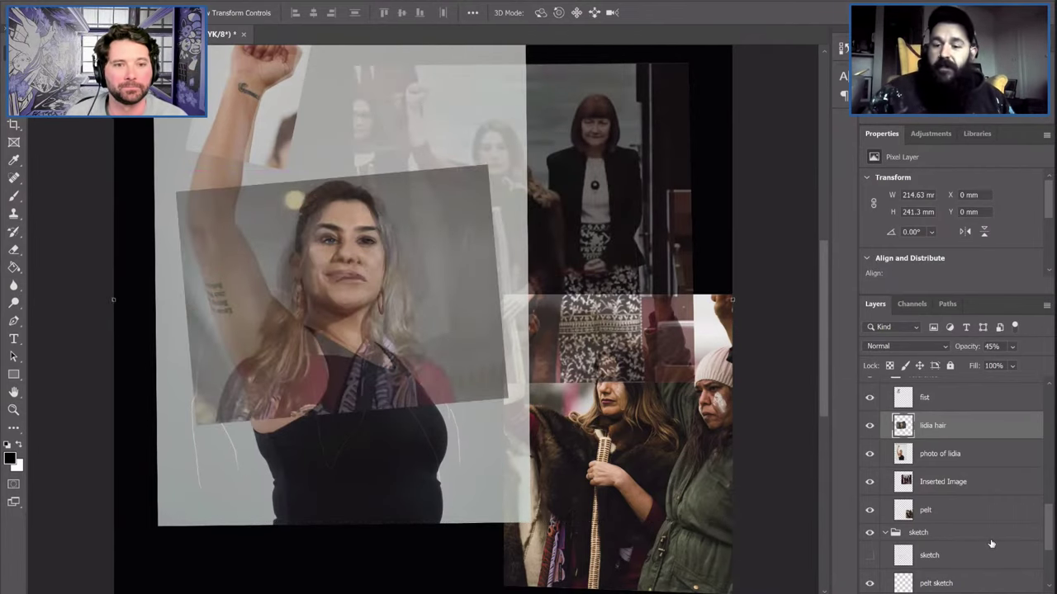
Expand the outline group and turn on its visibility
scroll(991, 543, down, 3)
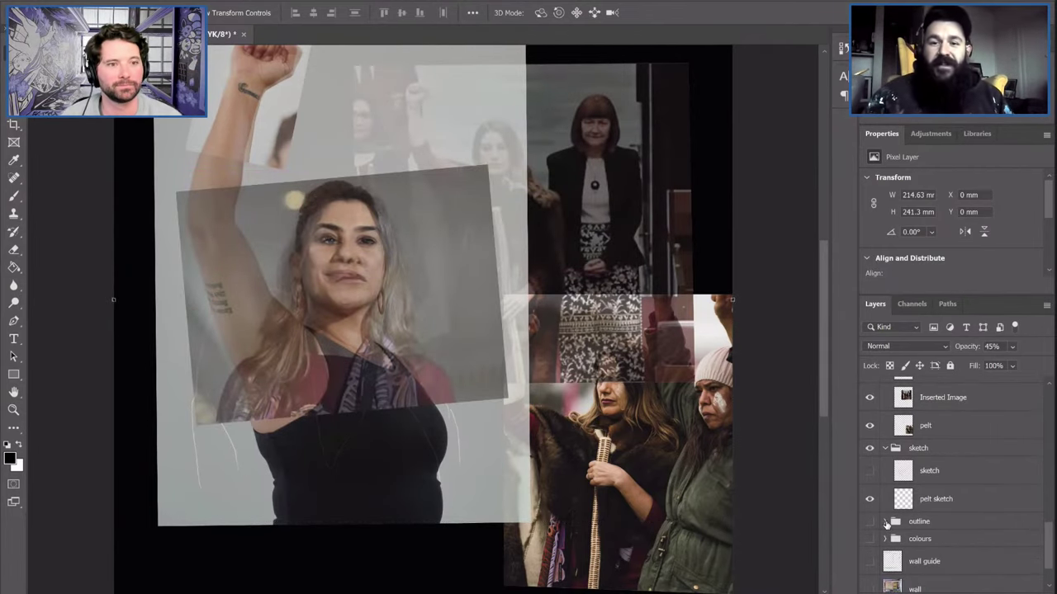
click(885, 521)
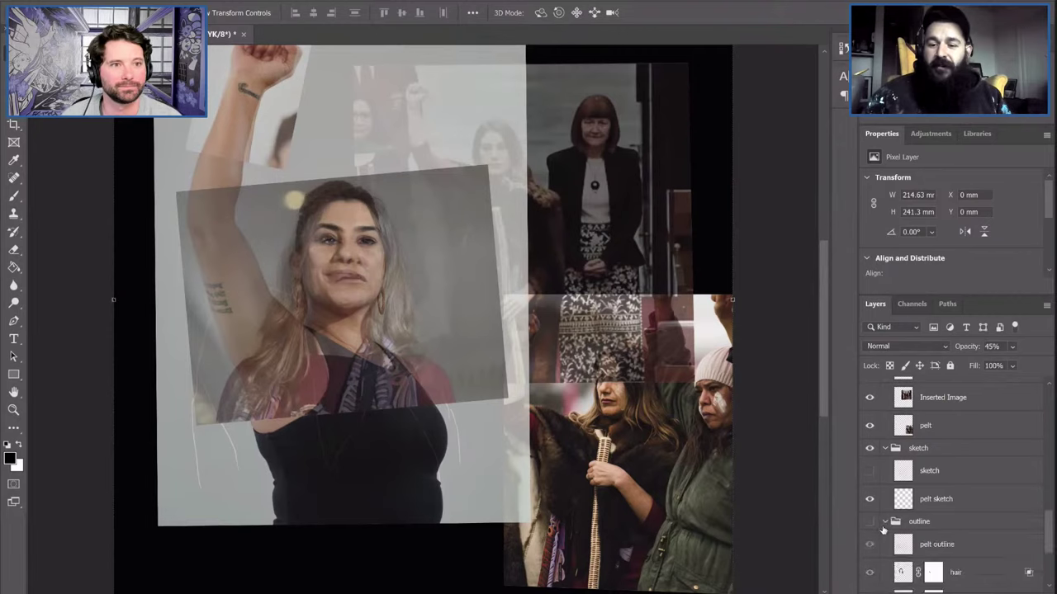
click(869, 521)
scroll(924, 537, down, 2)
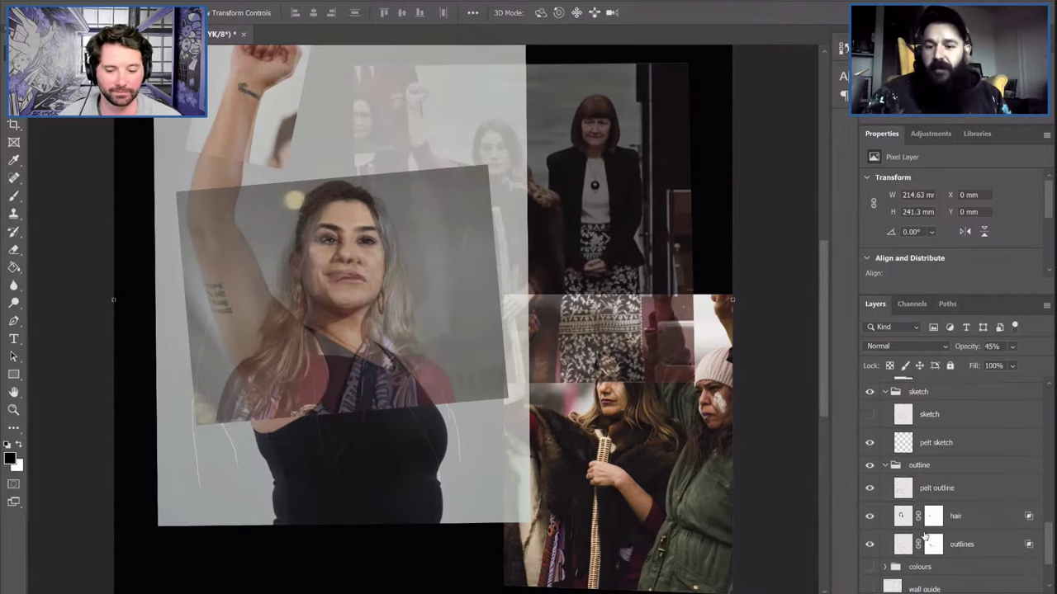
scroll(924, 536, down, 2)
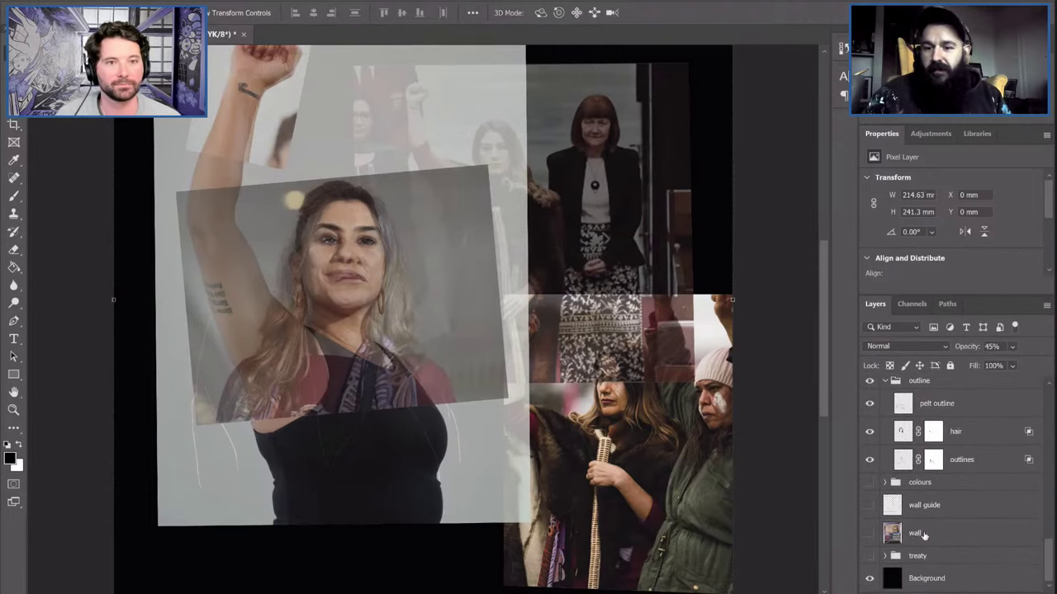
Show the sketch layer inside the sketch group
scroll(912, 472, up, 5)
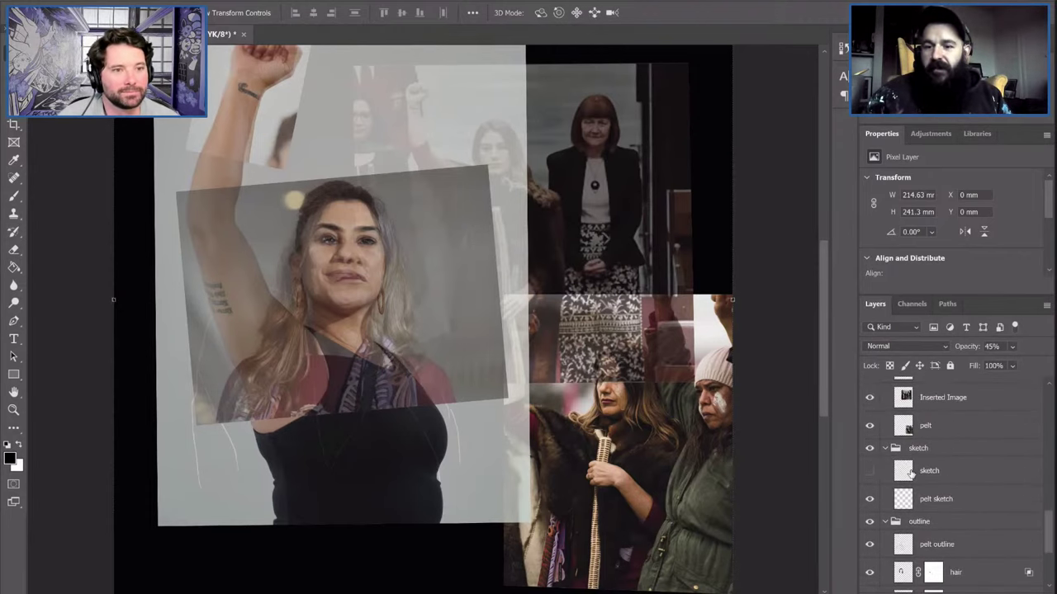
click(869, 471)
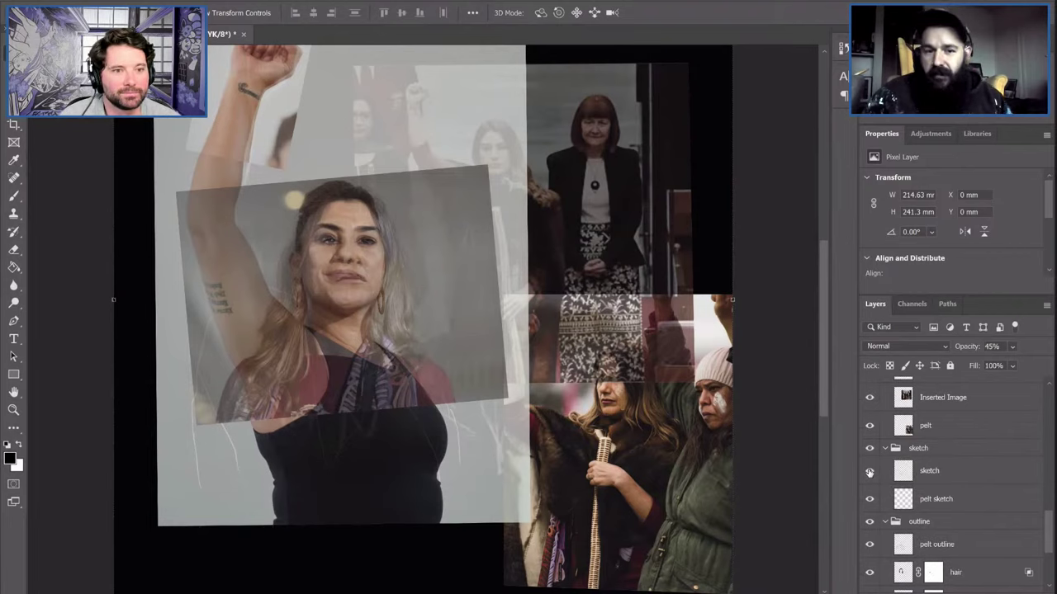
scroll(905, 567, down, 2)
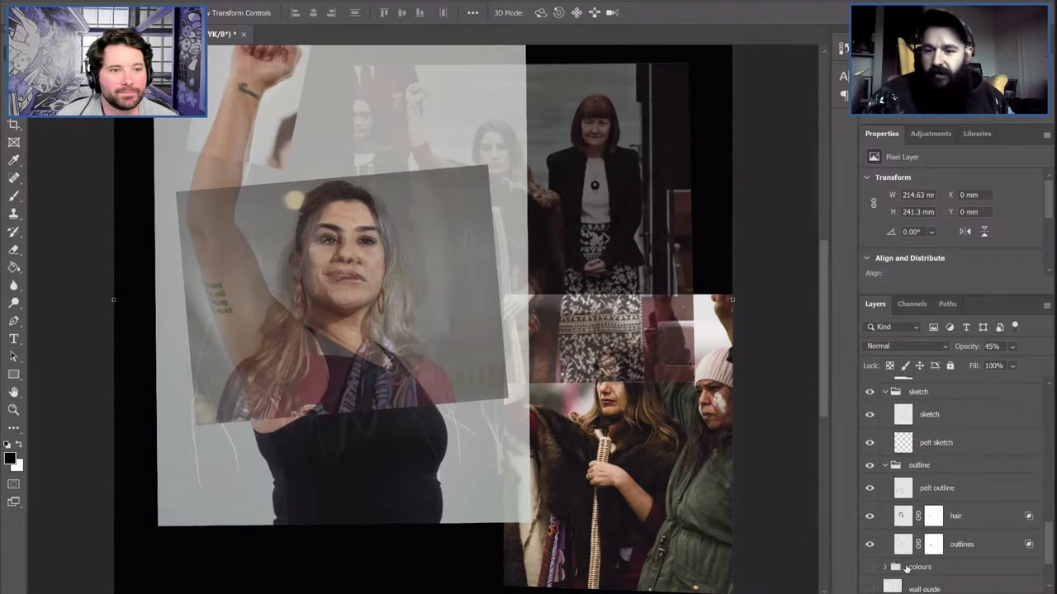
scroll(947, 411, up, 2)
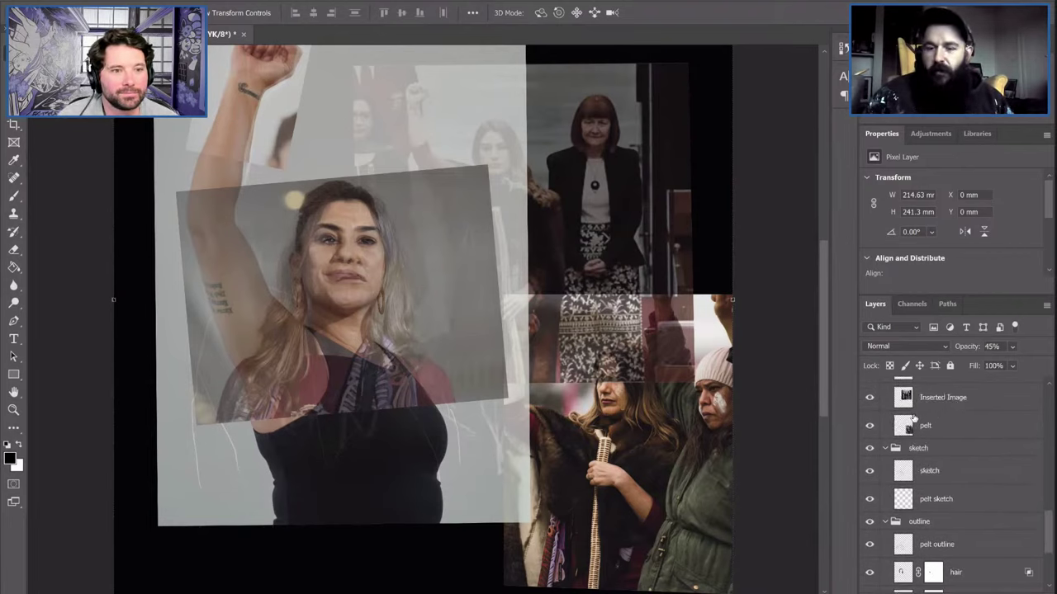
Toggle the reference group's visibility and leave it hidden to expose the sketches and outlines
scroll(913, 419, up, 2)
scroll(883, 452, up, 2)
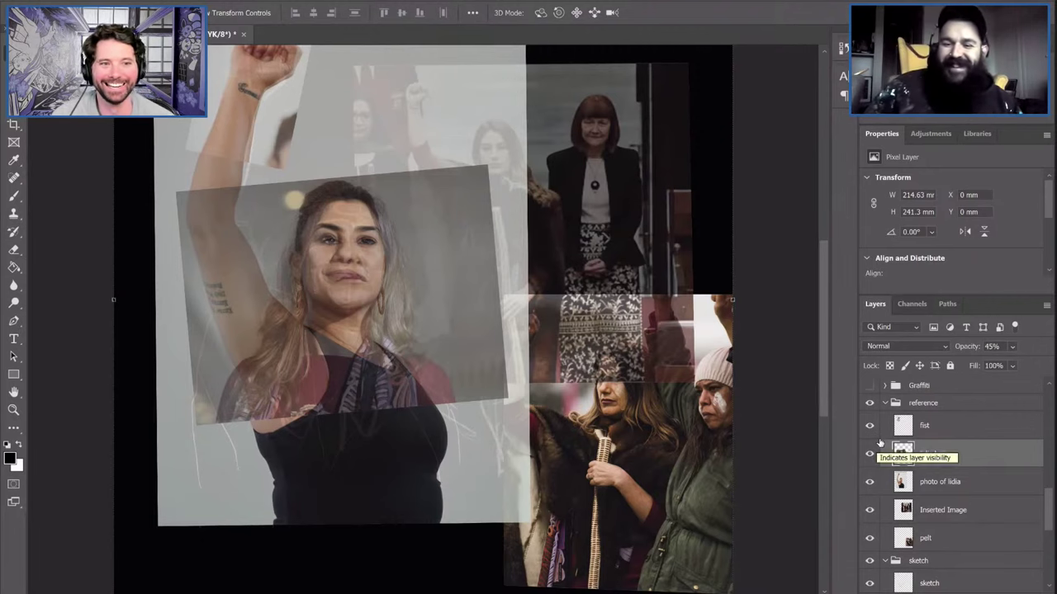
click(869, 403)
click(869, 403)
click(870, 402)
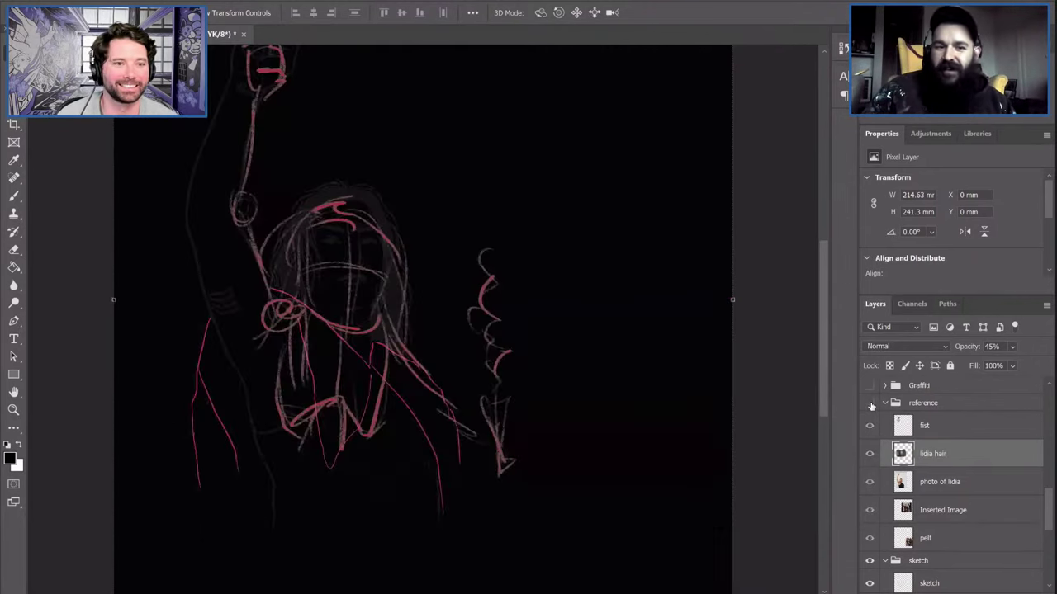
Select the sketch, outlines, hair and pelt outline layers in turn to check the line work, finishing on outlines
scroll(943, 544, down, 3)
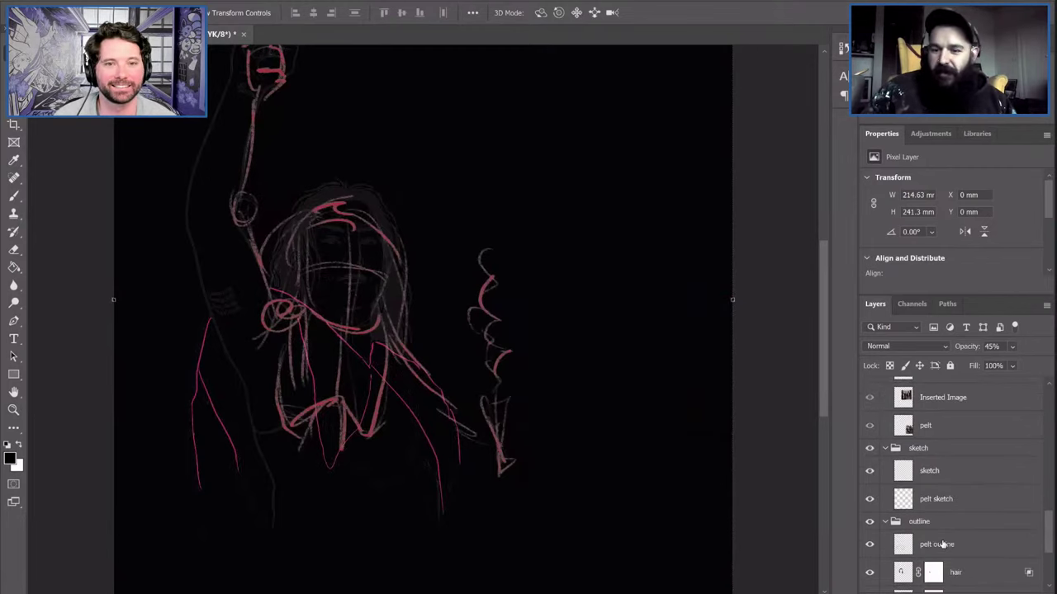
click(940, 473)
scroll(930, 521, down, 2)
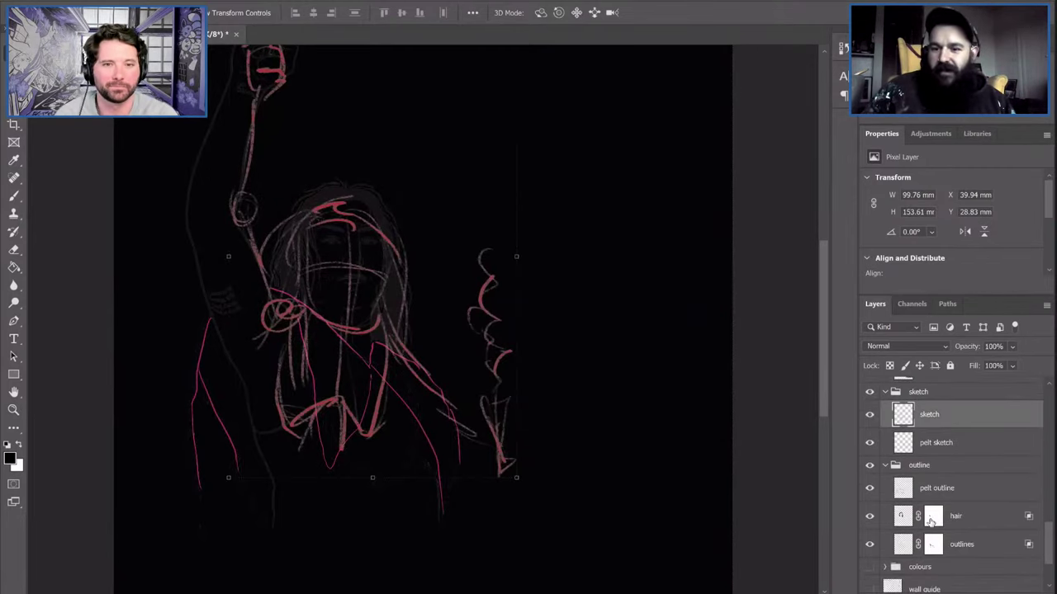
click(974, 548)
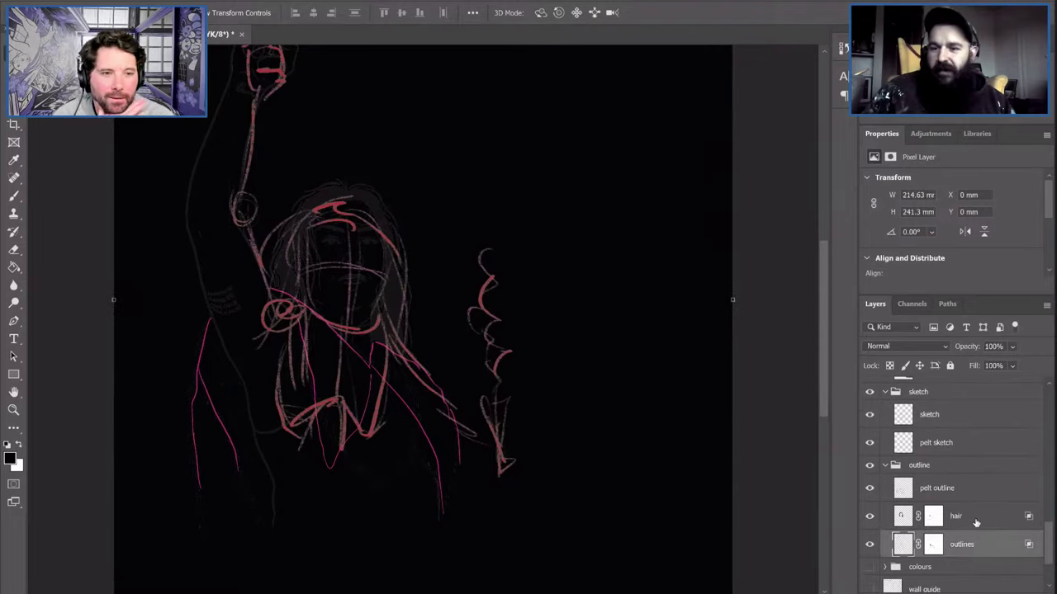
click(974, 516)
click(972, 493)
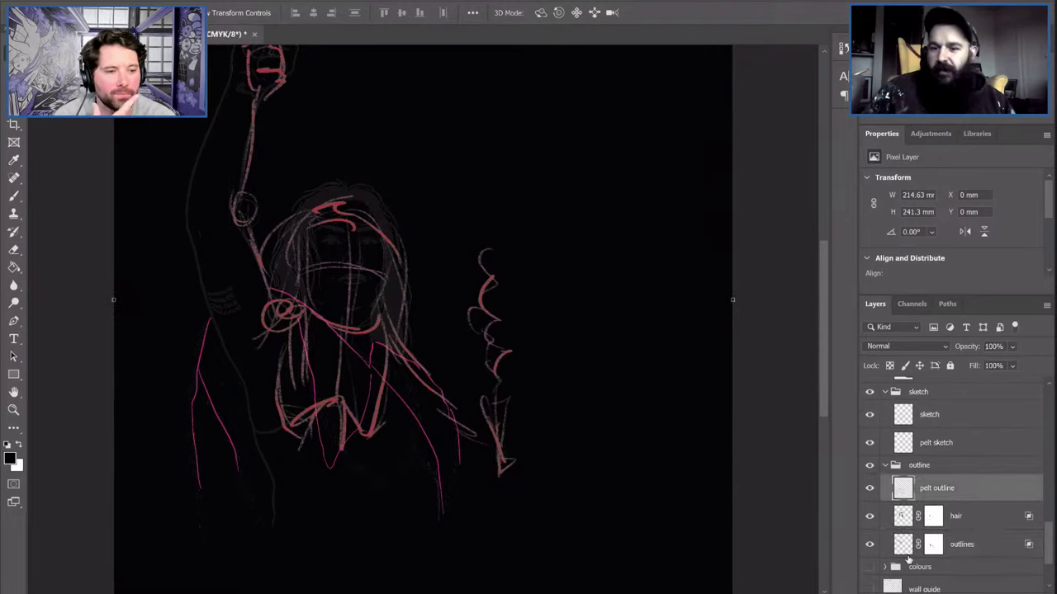
click(907, 552)
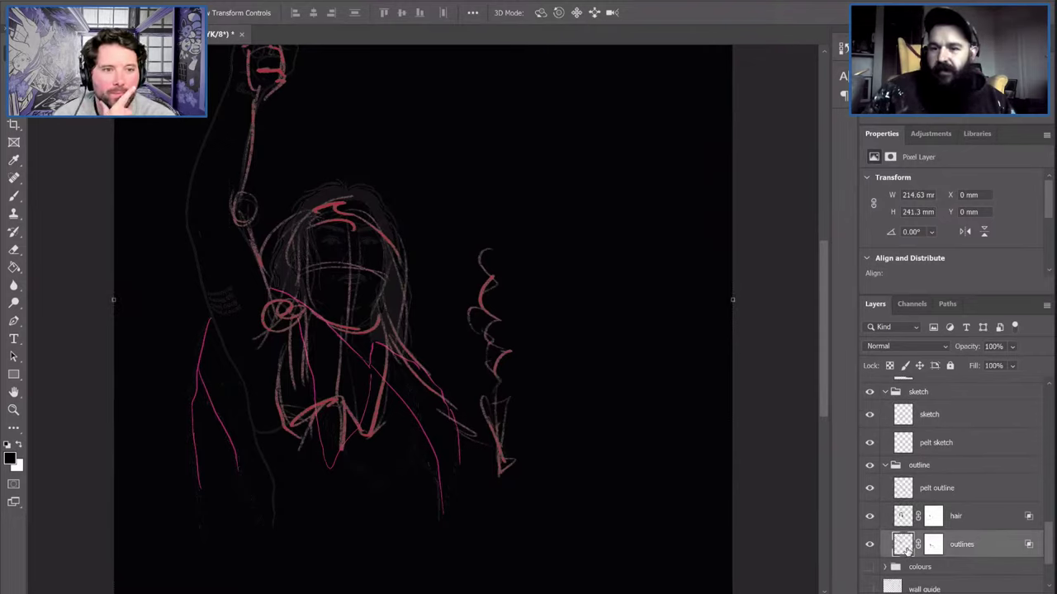
Swap the foreground colour to white and fill the Background layer with it using the Paint Bucket tool
scroll(917, 542, down, 1)
scroll(918, 543, down, 2)
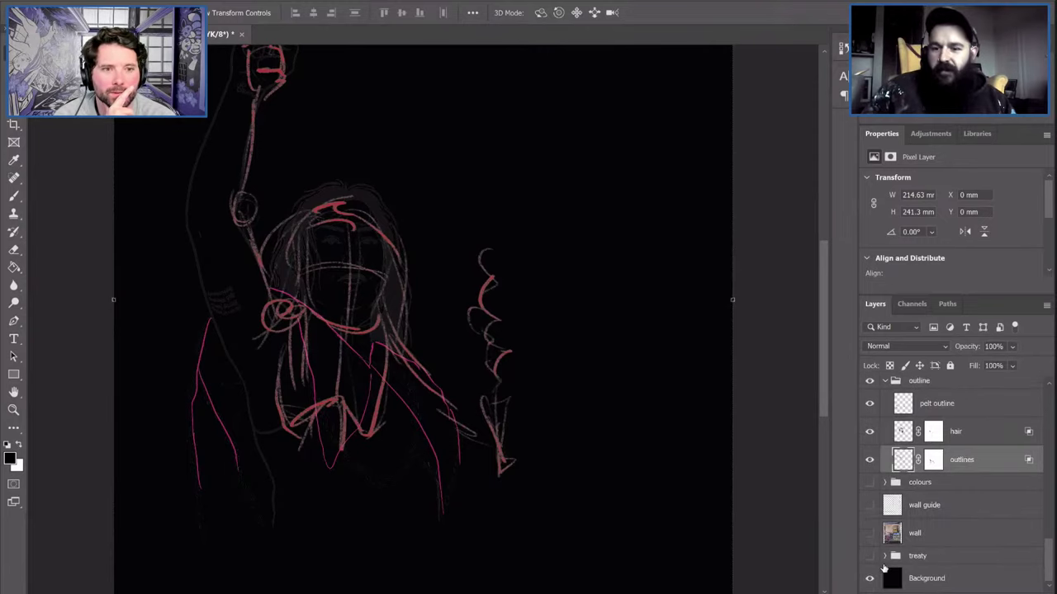
click(899, 579)
key(x)
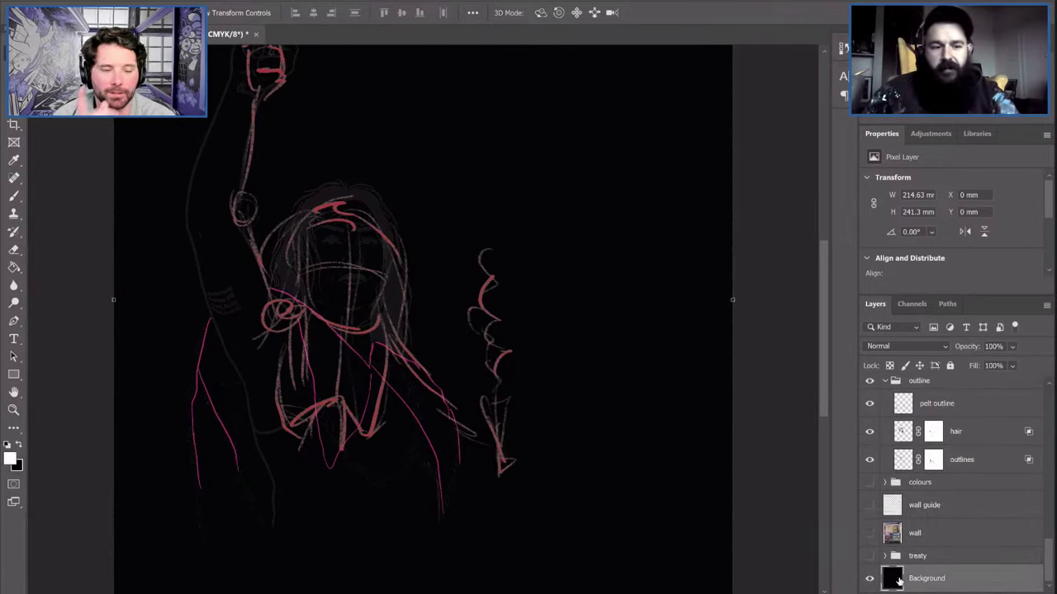
key(g)
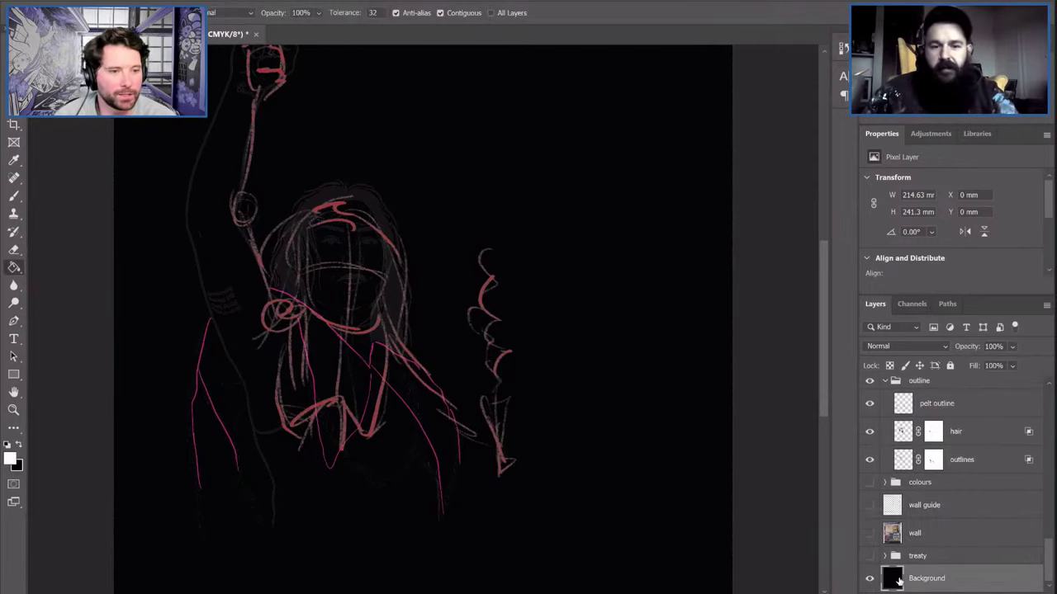
click(571, 468)
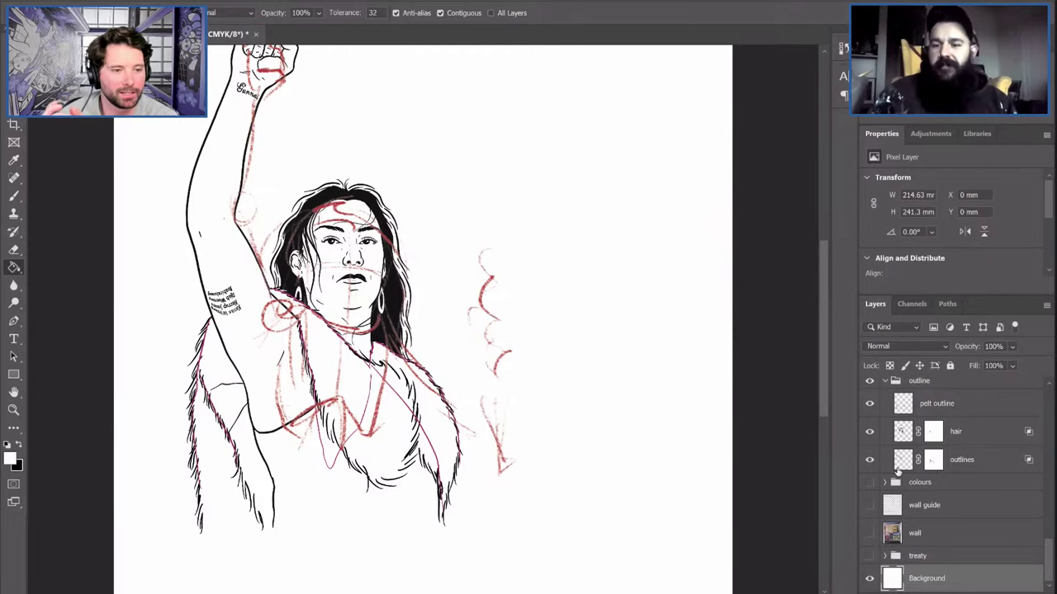
Show the reference group again over the line drawing
scroll(897, 475, up, 4)
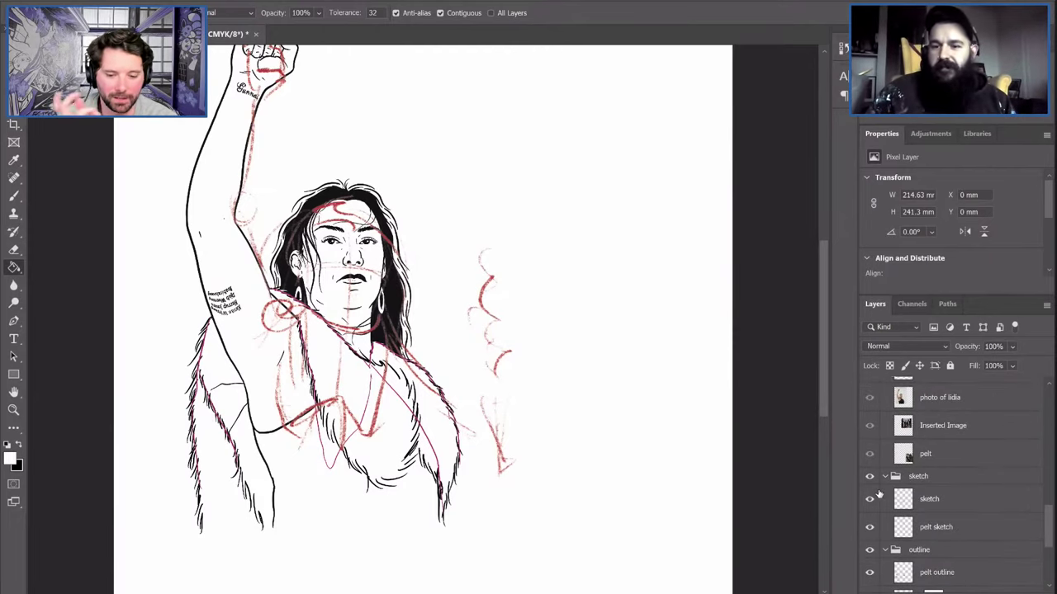
scroll(873, 450, up, 3)
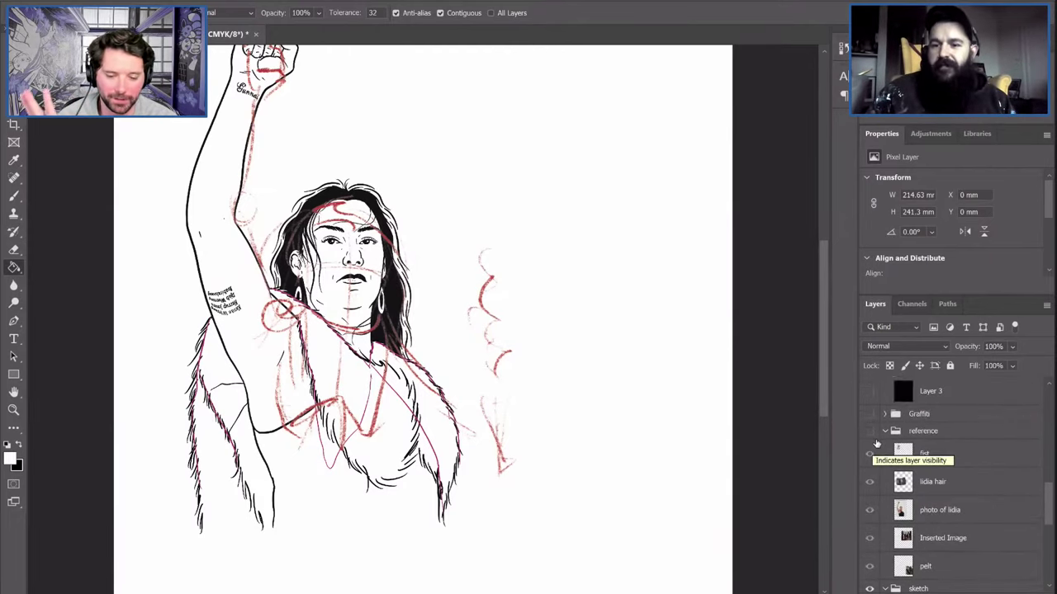
click(869, 432)
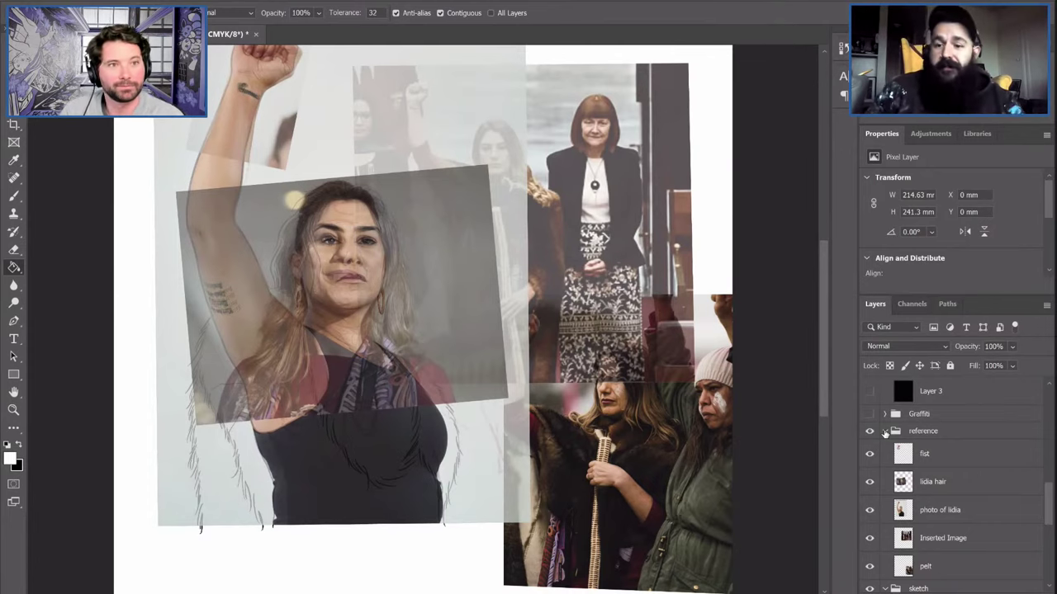
click(885, 431)
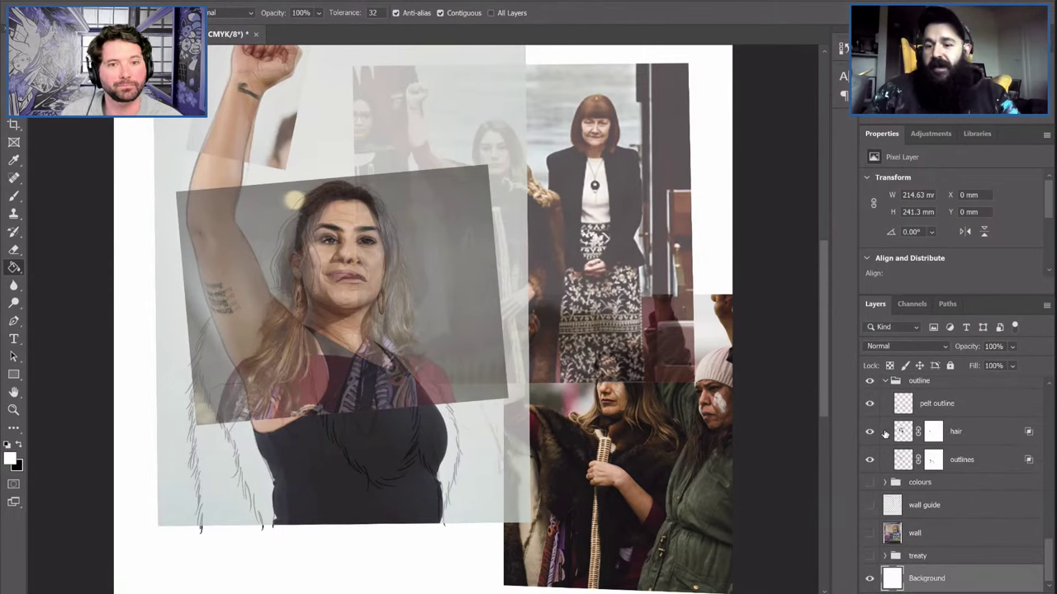
Hide the pelt, Inserted Image, hair and fist reference layers, keeping only the raised-fist portrait photo shown with the drawing
scroll(885, 431, up, 5)
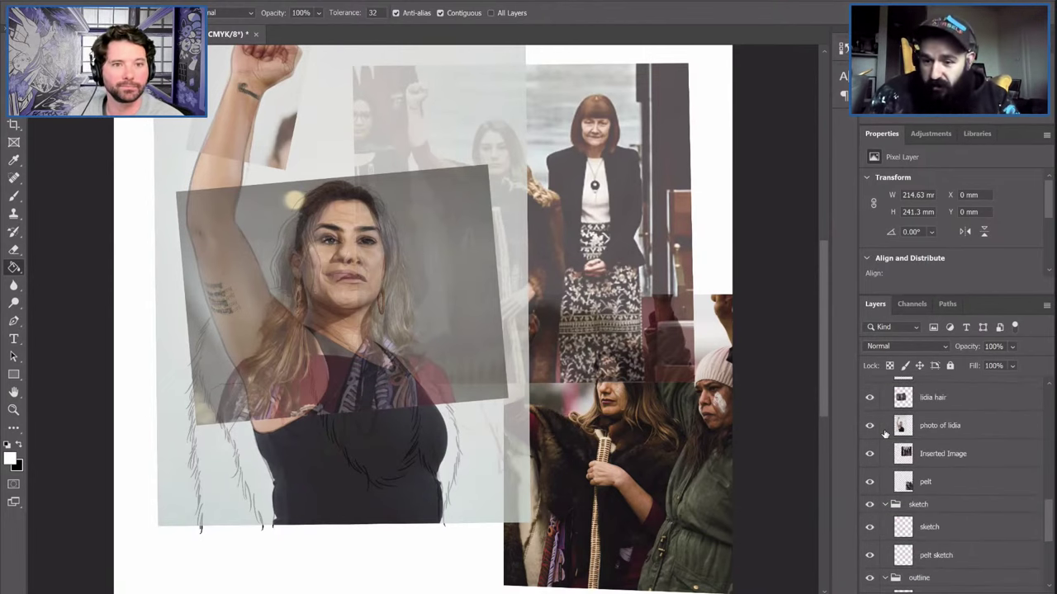
scroll(885, 434, down, 5)
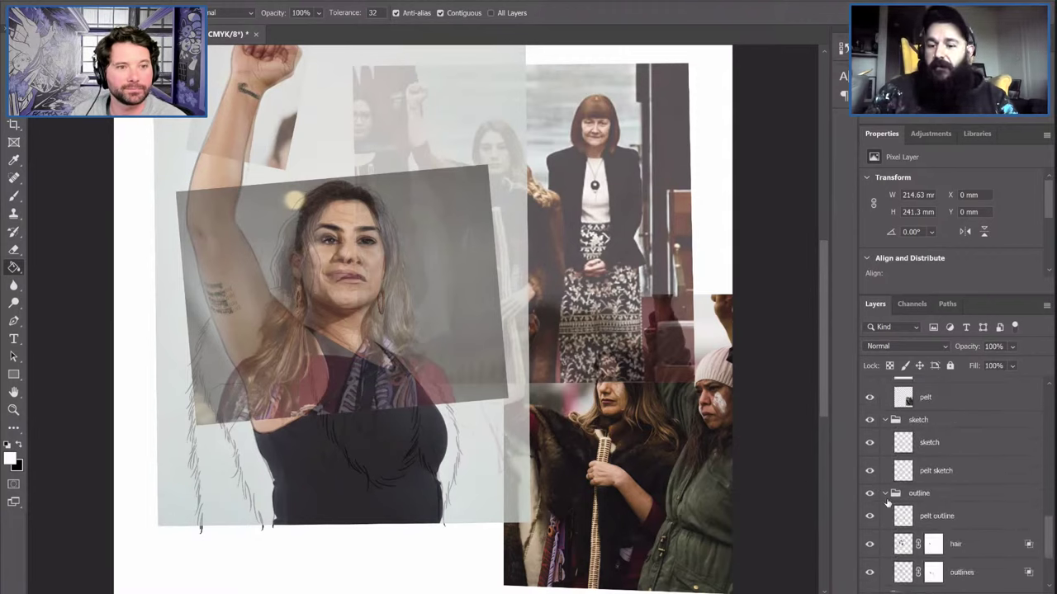
scroll(887, 502, down, 3)
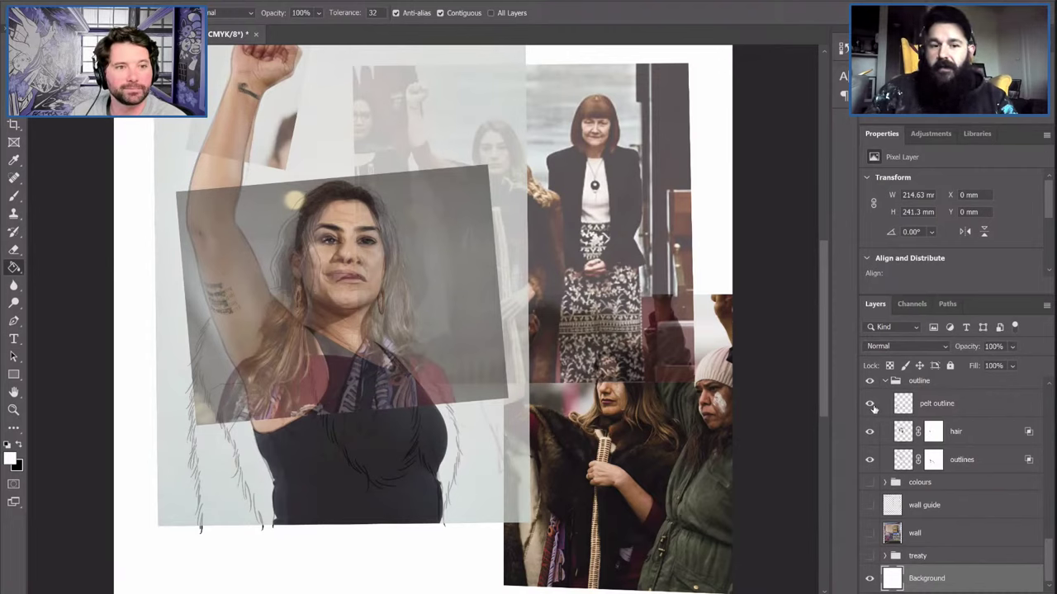
scroll(875, 408, up, 5)
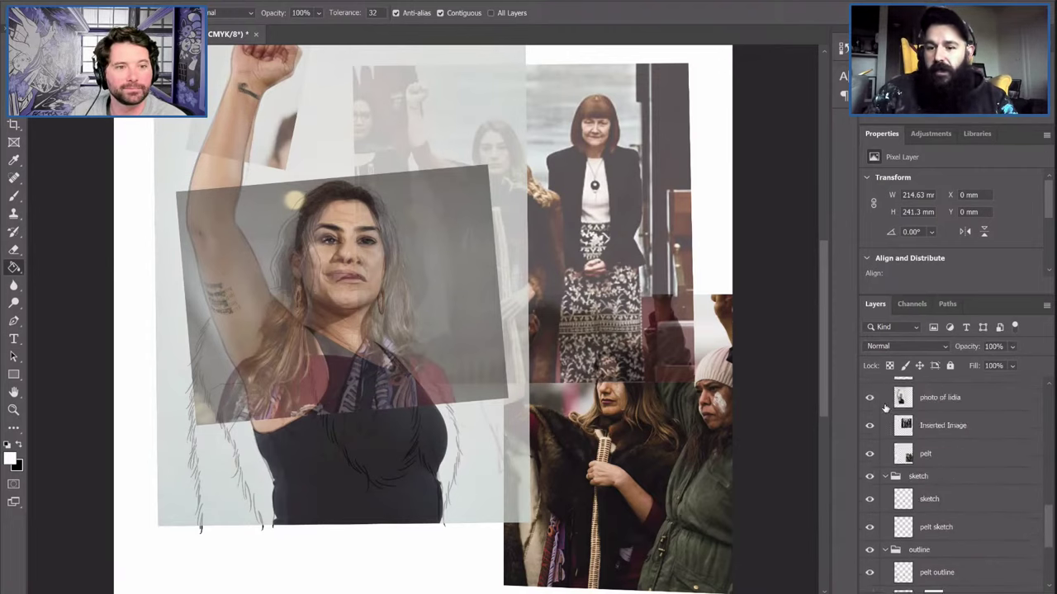
click(869, 454)
click(868, 425)
scroll(883, 425, up, 2)
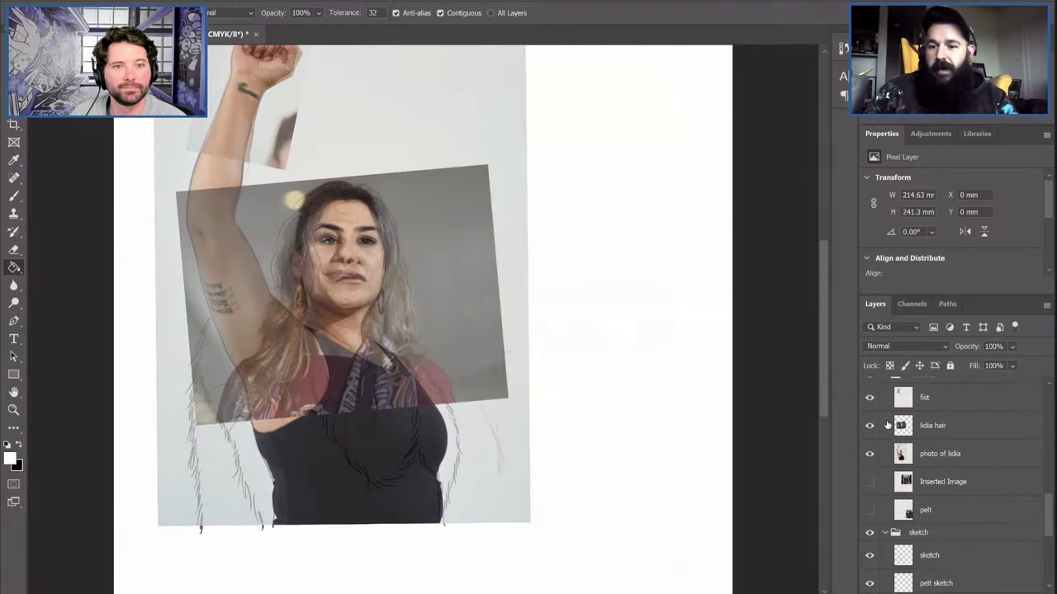
click(868, 425)
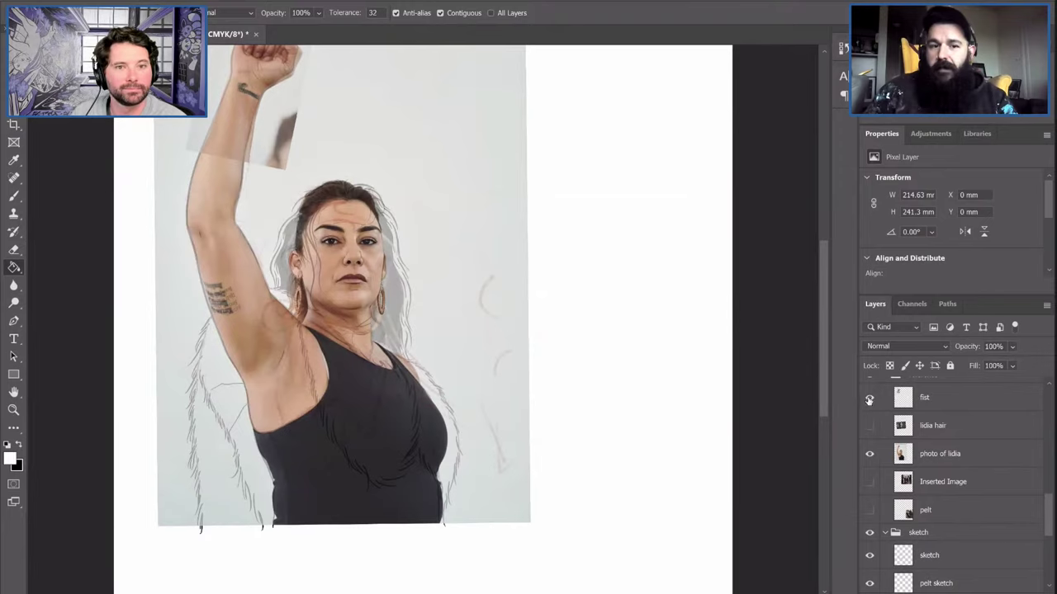
click(868, 398)
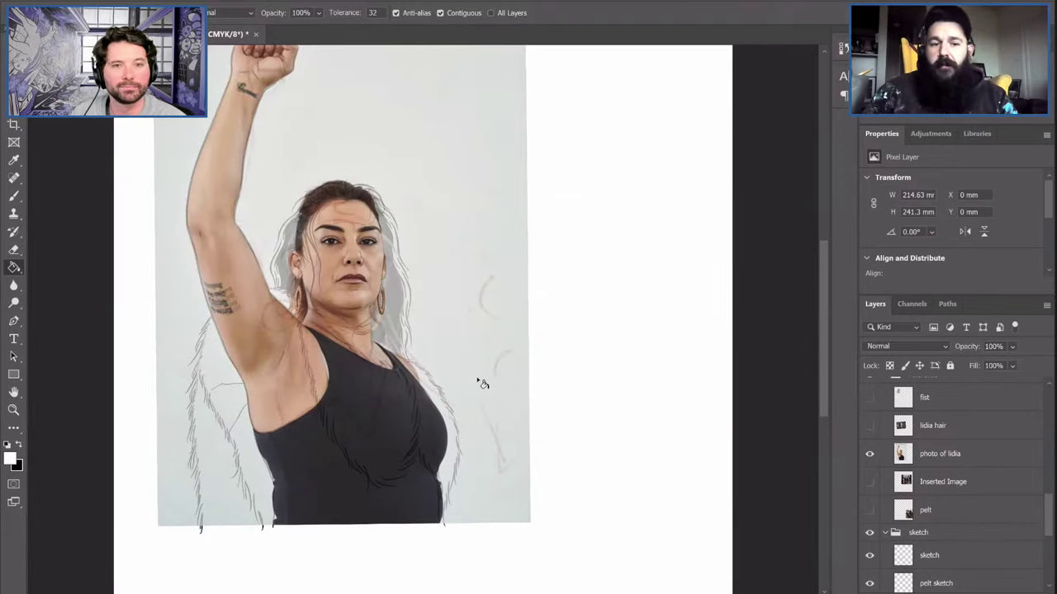
Examine the face and hair line work over the raised-fist portrait photo up close
scroll(334, 275, up, 5)
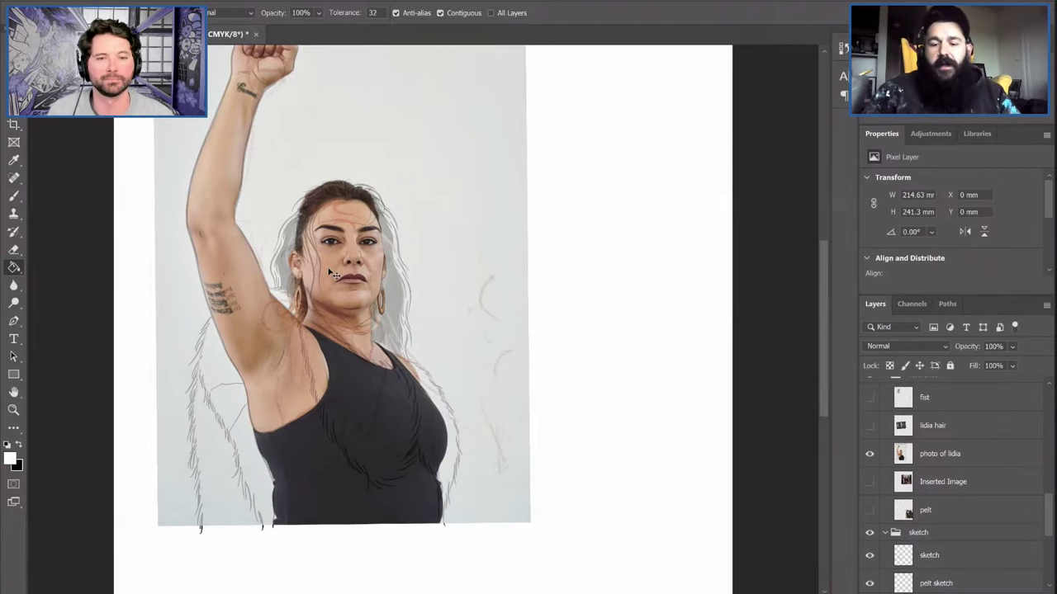
scroll(333, 274, left, 5)
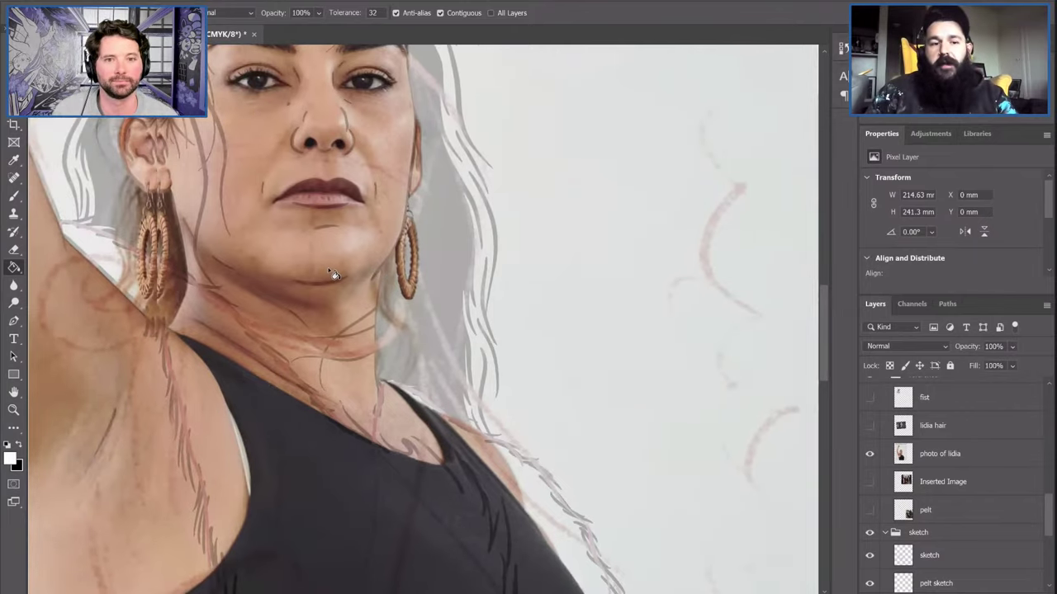
scroll(334, 274, down, 3)
scroll(333, 275, left, 2)
scroll(334, 275, up, 5)
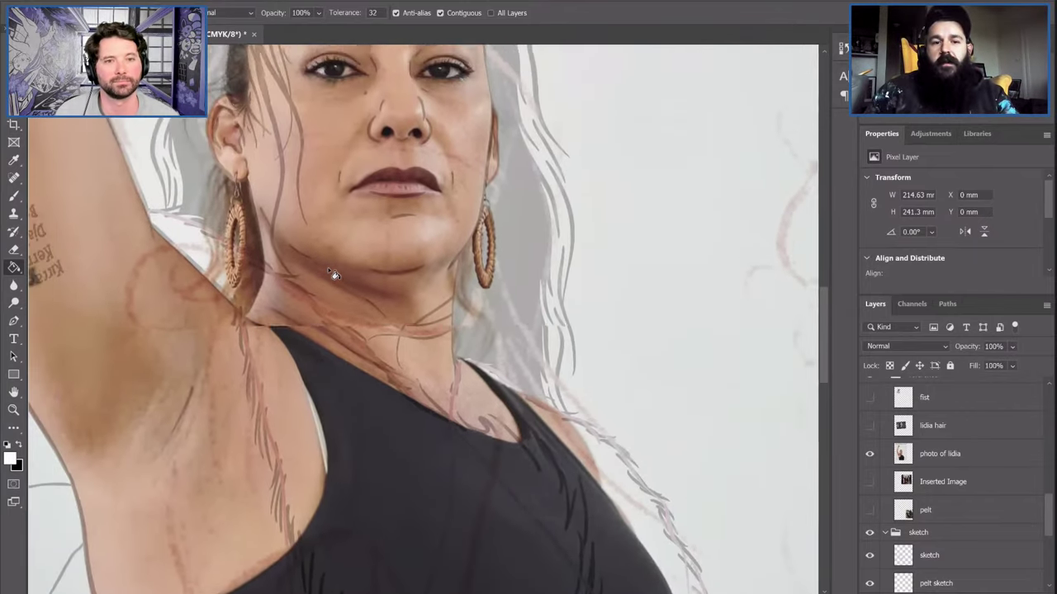
scroll(334, 275, up, 5)
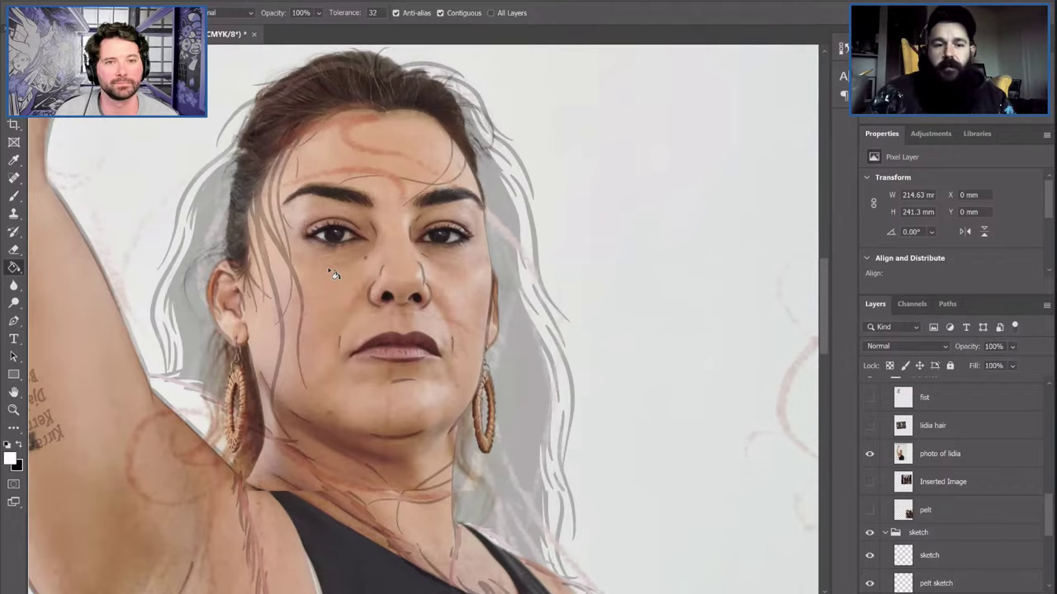
scroll(334, 275, down, 3)
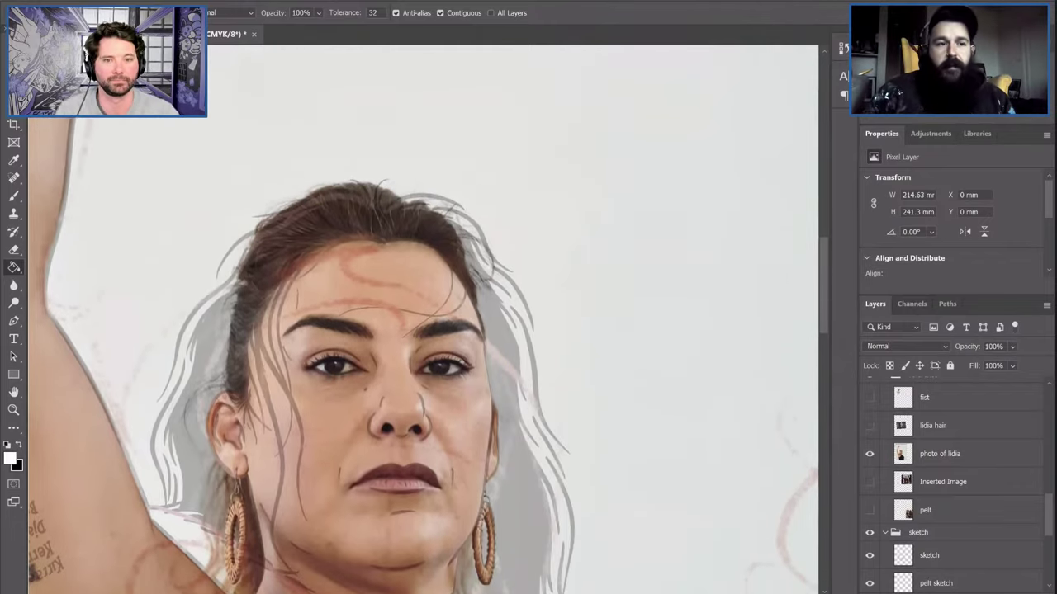
Switch to the Move tool and lower the opacity of the raised-fist portrait photo layer to 36%
click(13, 51)
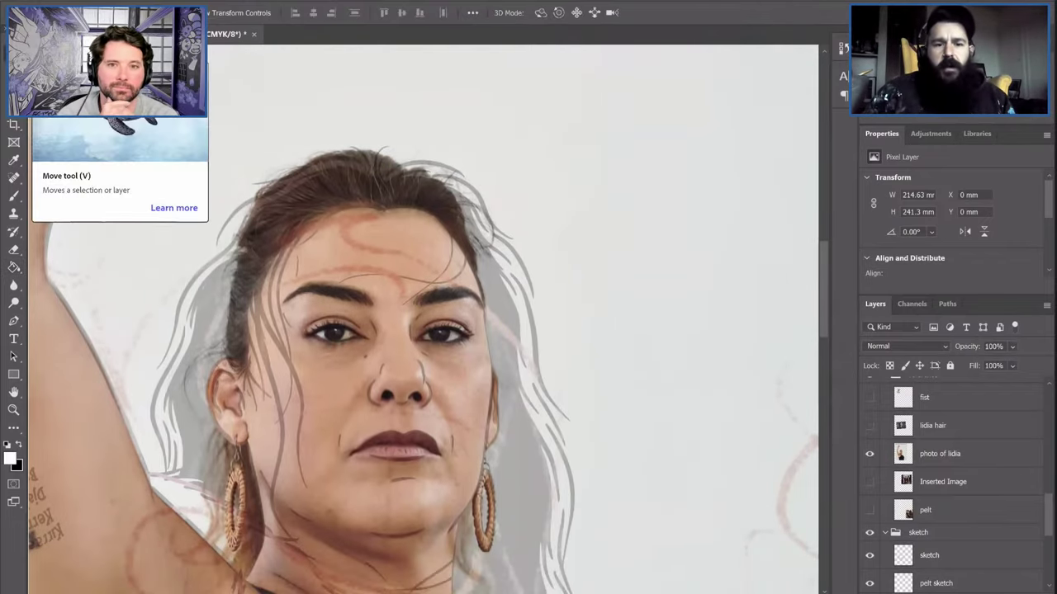
scroll(223, 238, down, 1)
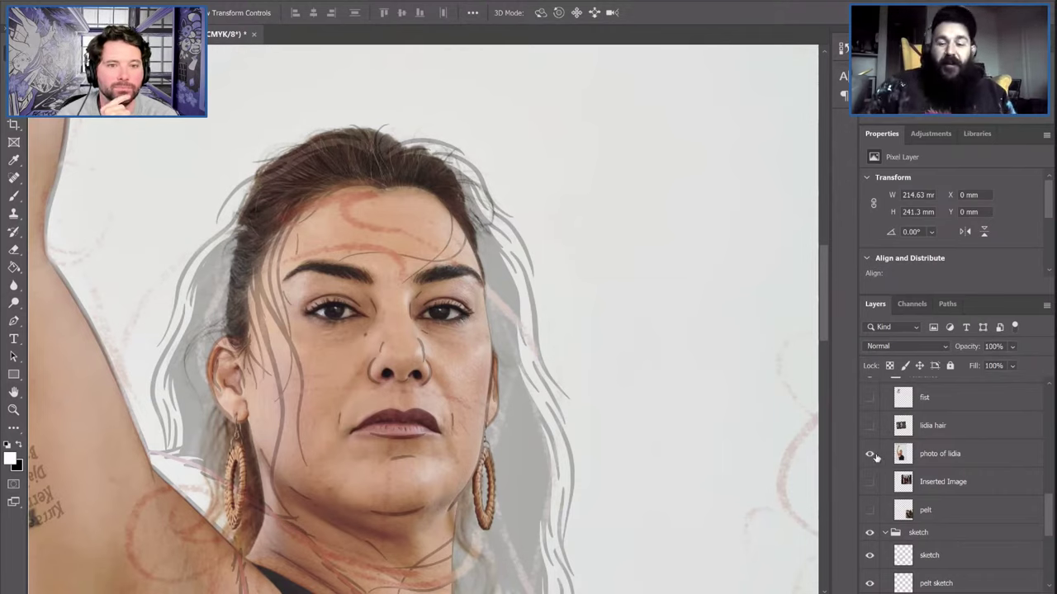
click(934, 455)
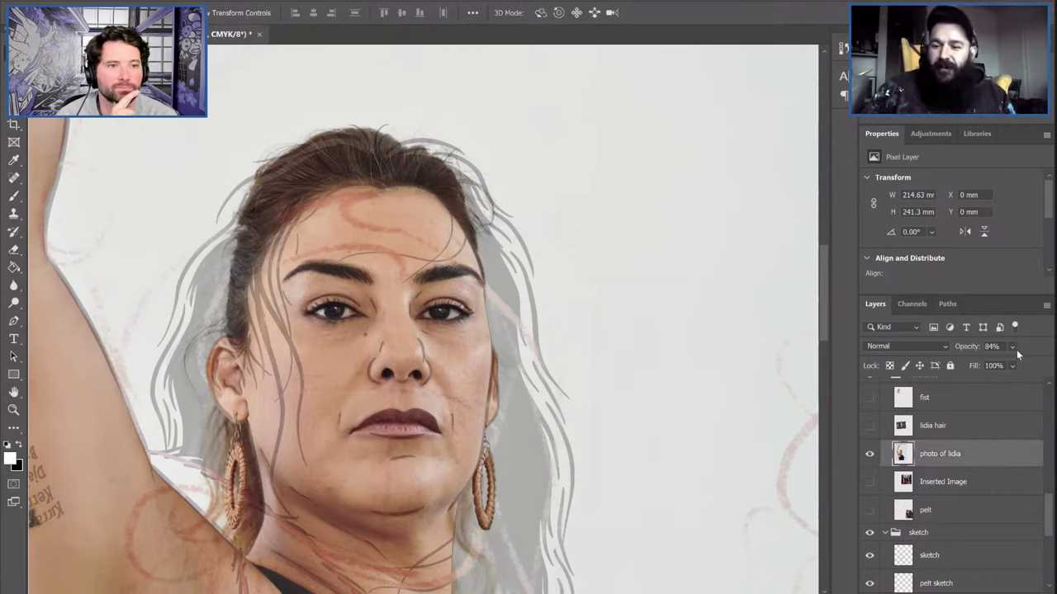
click(1012, 346)
drag(1031, 365, 1003, 365)
scroll(644, 437, down, 1)
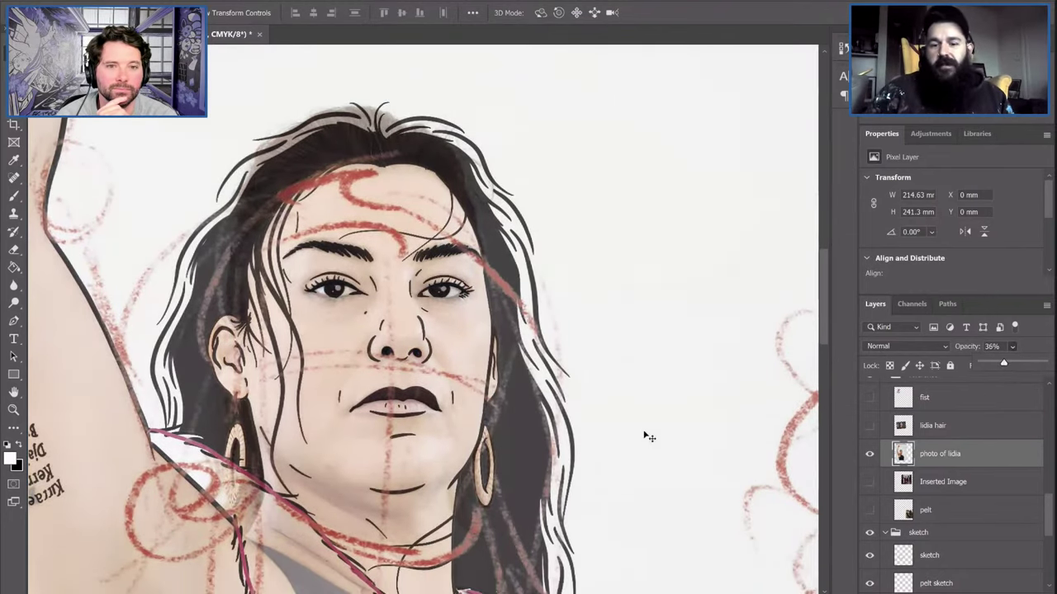
Hide the rough red sketch layer and view the whole figure with its outlines over the faded photo
scroll(941, 437, down, 2)
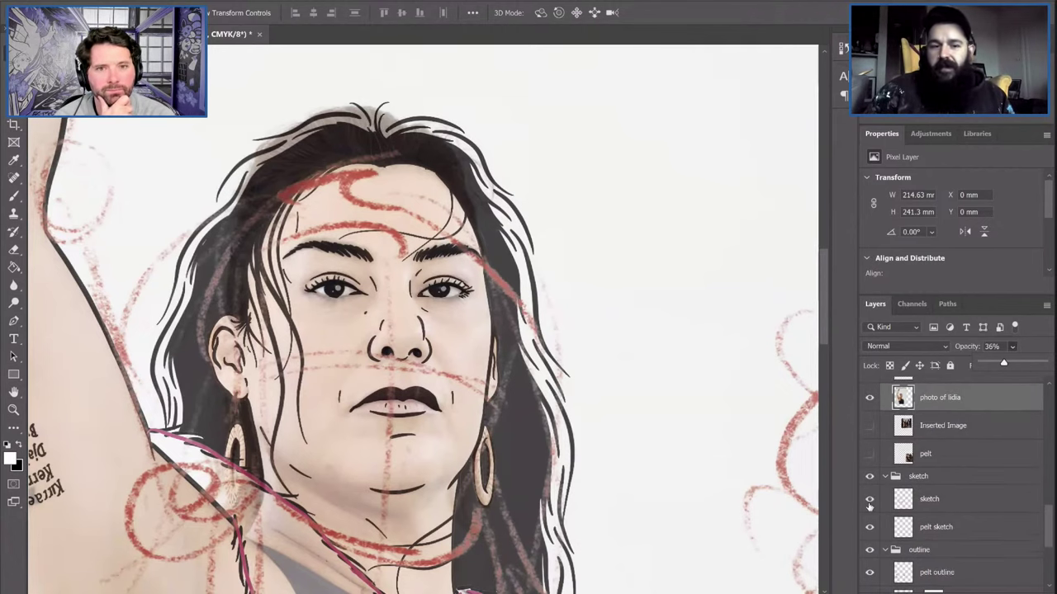
click(869, 505)
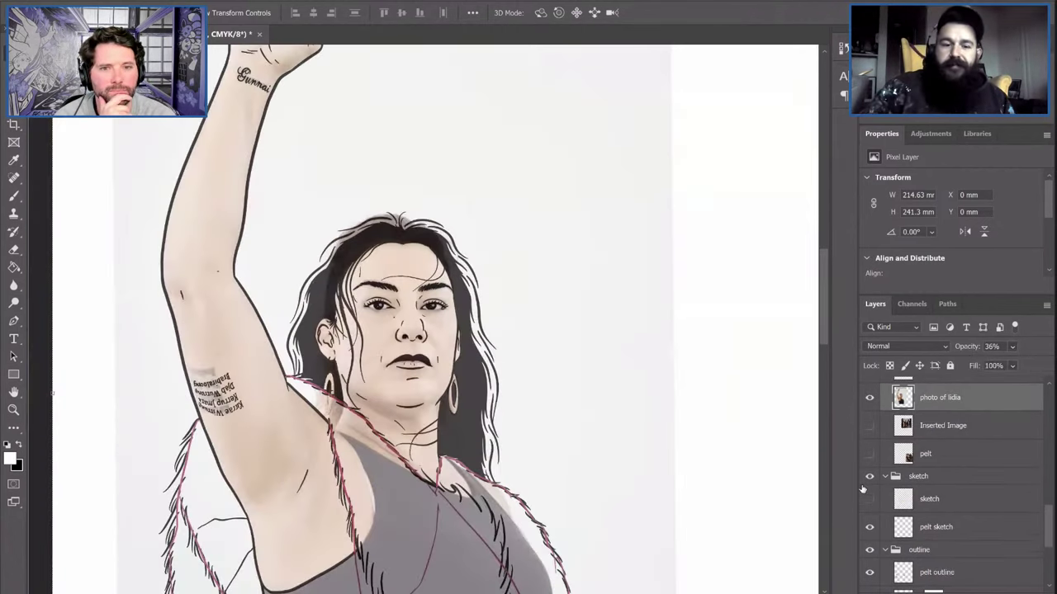
key(ctrl+minus)
key(ctrl+minus)
scroll(862, 490, down, 3)
scroll(557, 453, down, 1)
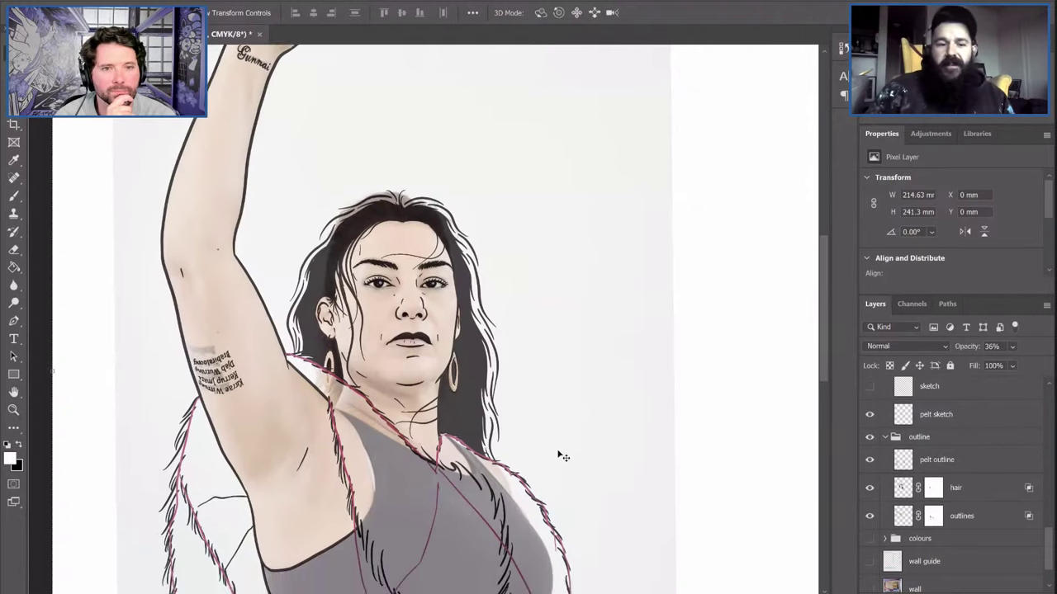
key(ctrl+minus)
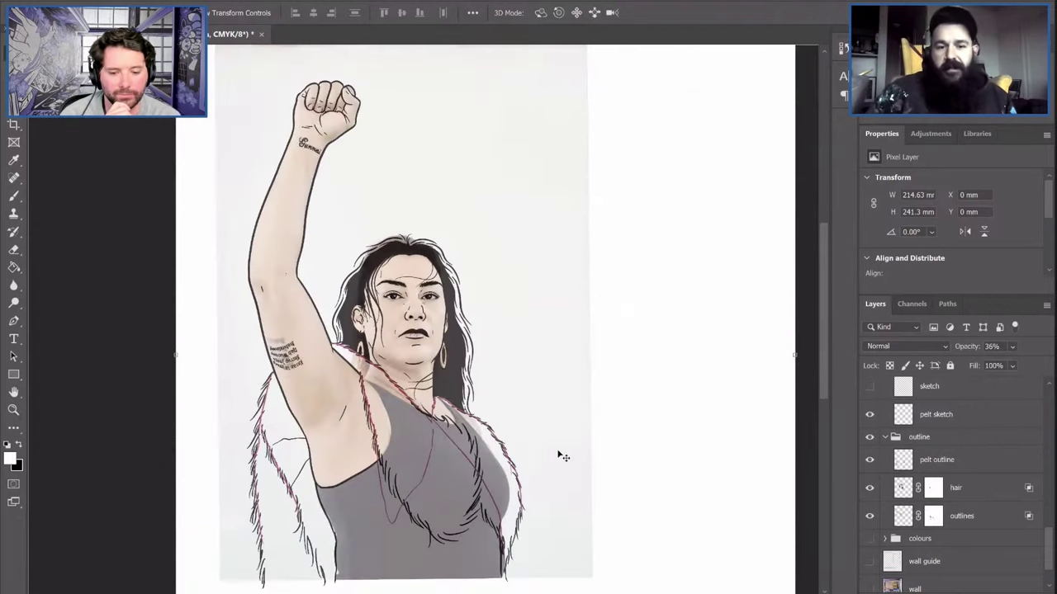
scroll(558, 454, down, 1)
scroll(962, 545, down, 2)
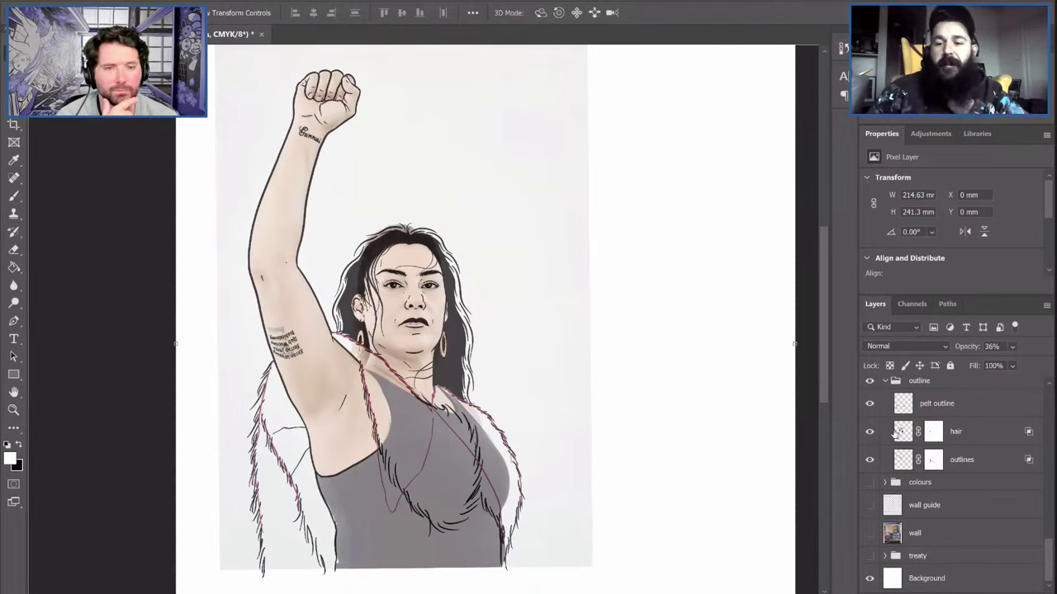
Hide the outline group, the portrait photo layer, and the reference and sketch groups to clear the canvas
scroll(897, 432, up, 2)
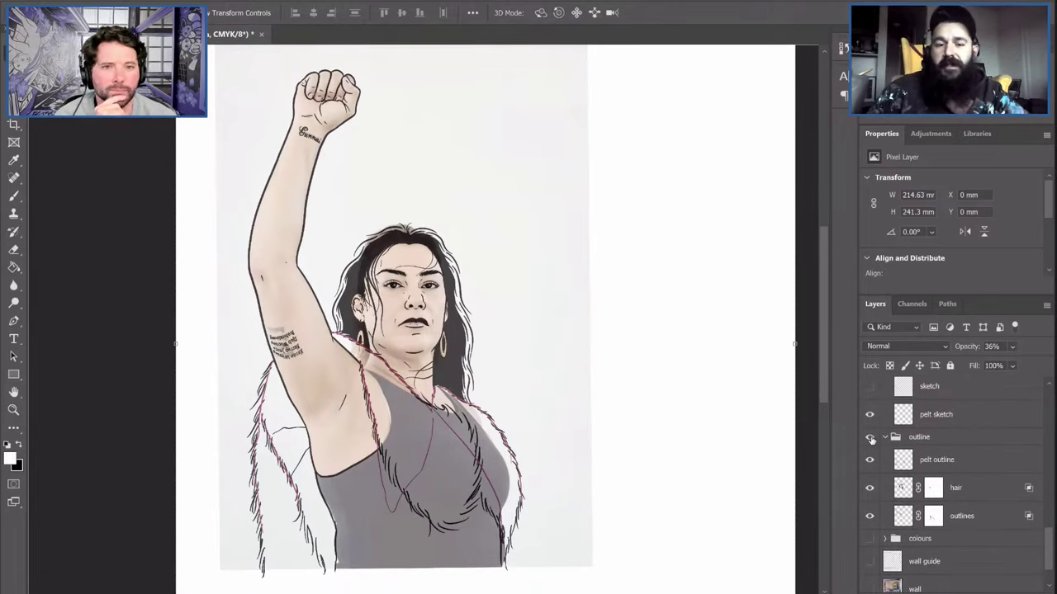
click(871, 438)
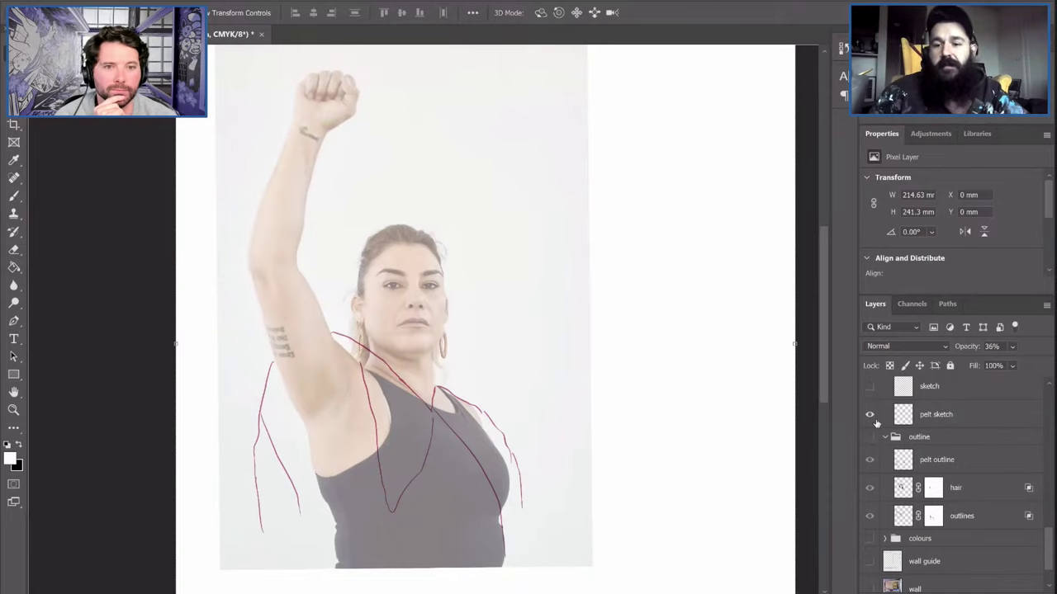
scroll(873, 425, up, 3)
click(869, 397)
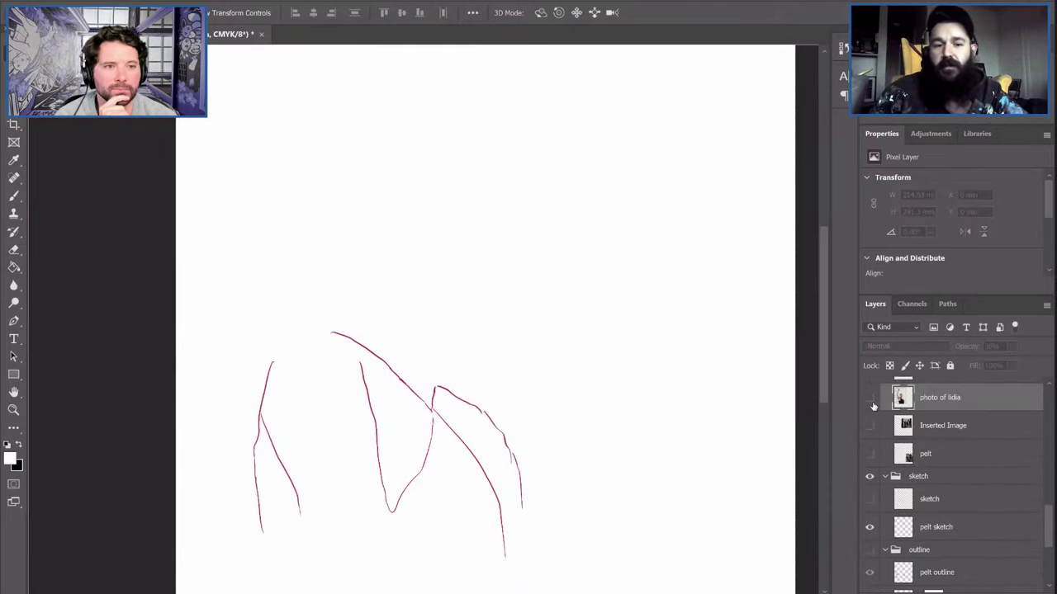
scroll(873, 407, up, 3)
click(871, 403)
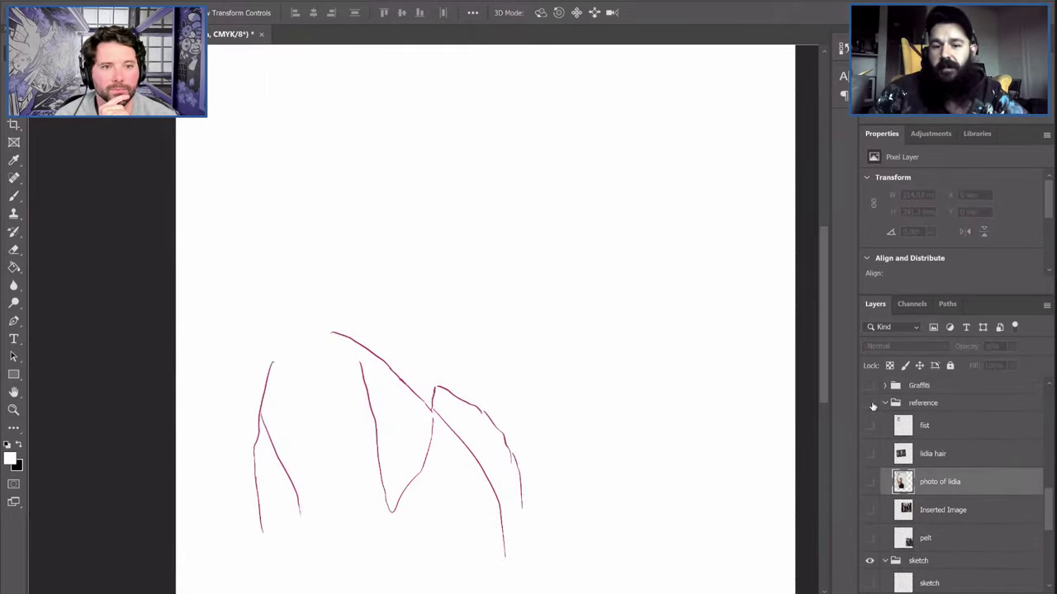
click(870, 561)
Show the wall photo layer with the wall guide layer over it, with the whole canvas fitted in view
scroll(908, 506, down, 8)
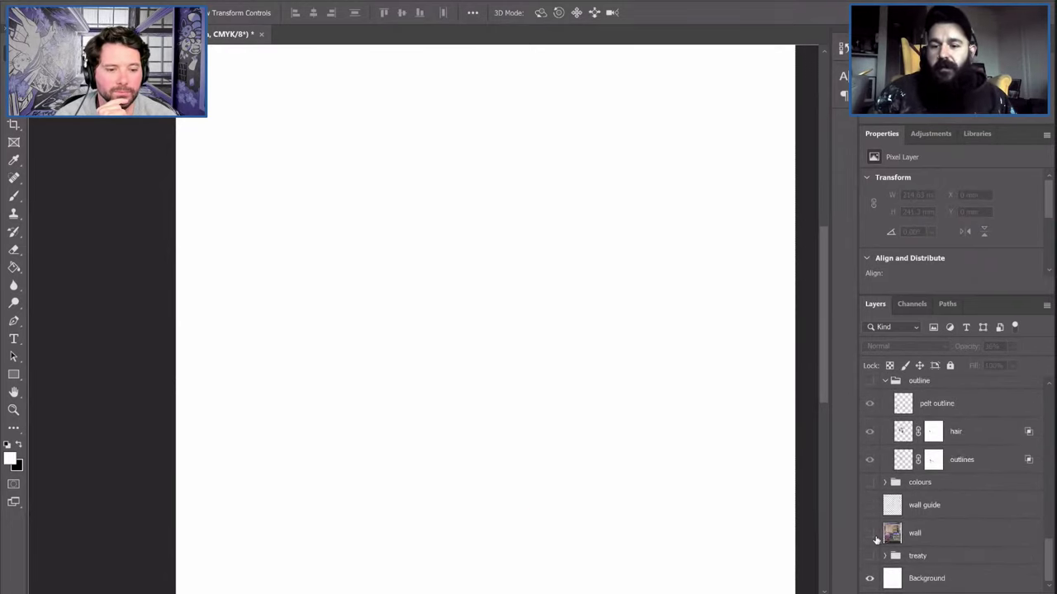
click(870, 534)
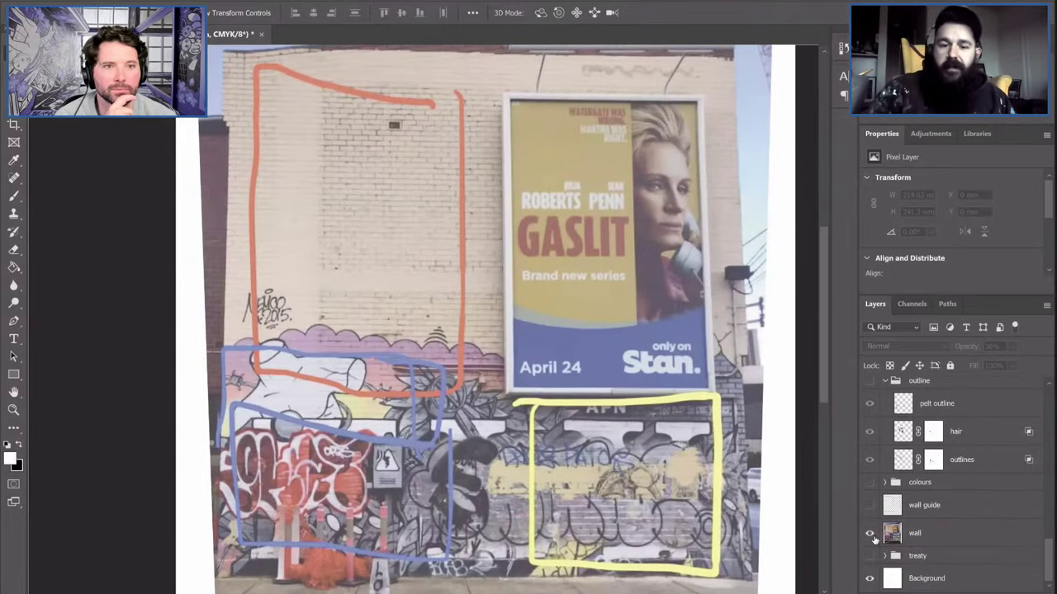
key(ctrl+0)
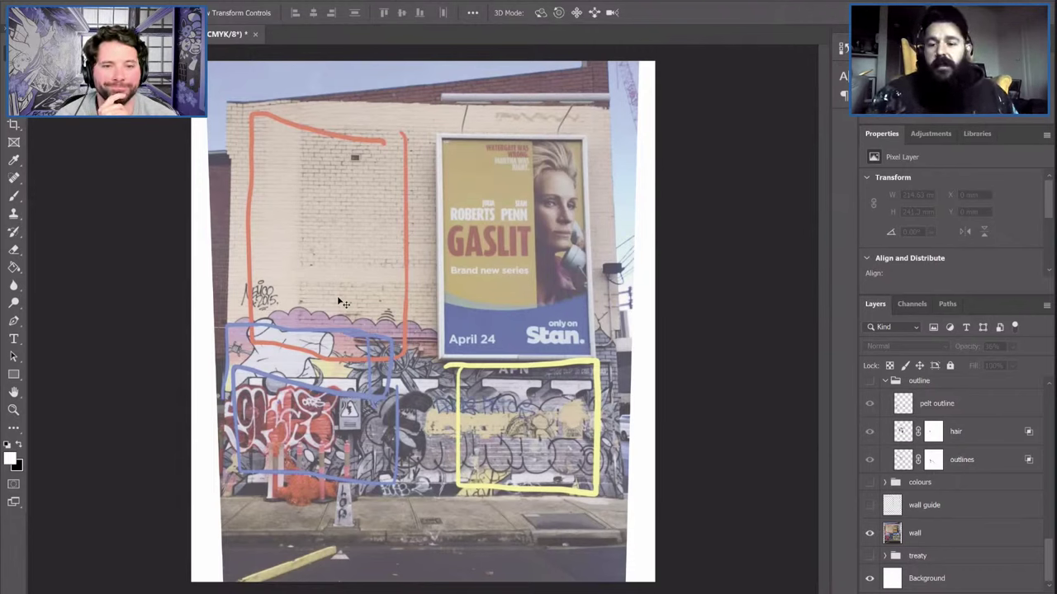
click(869, 506)
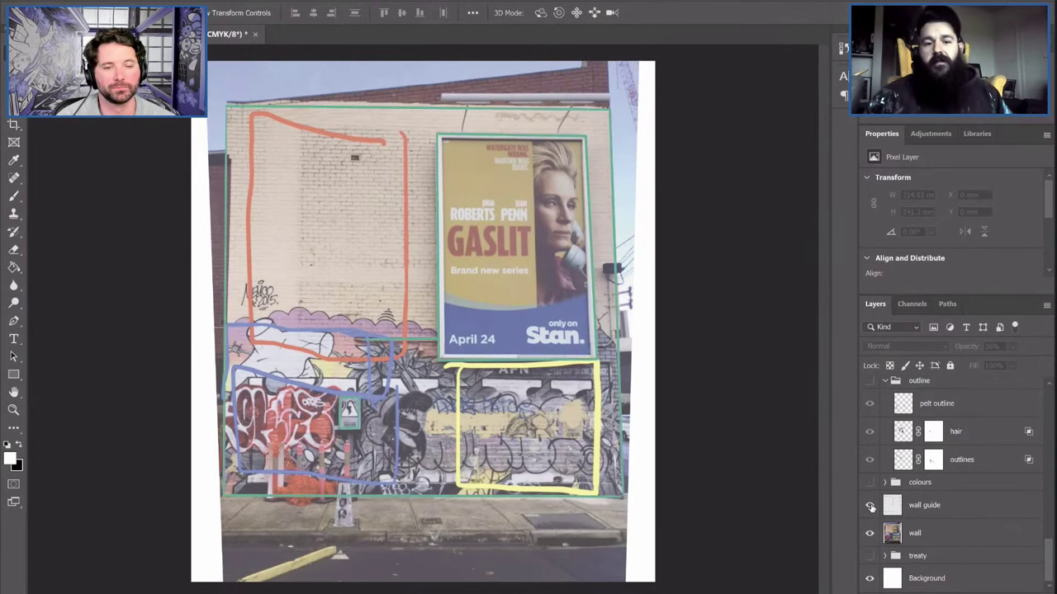
Lower the wall layer's opacity to 9% so the green wall guide stands out
click(908, 536)
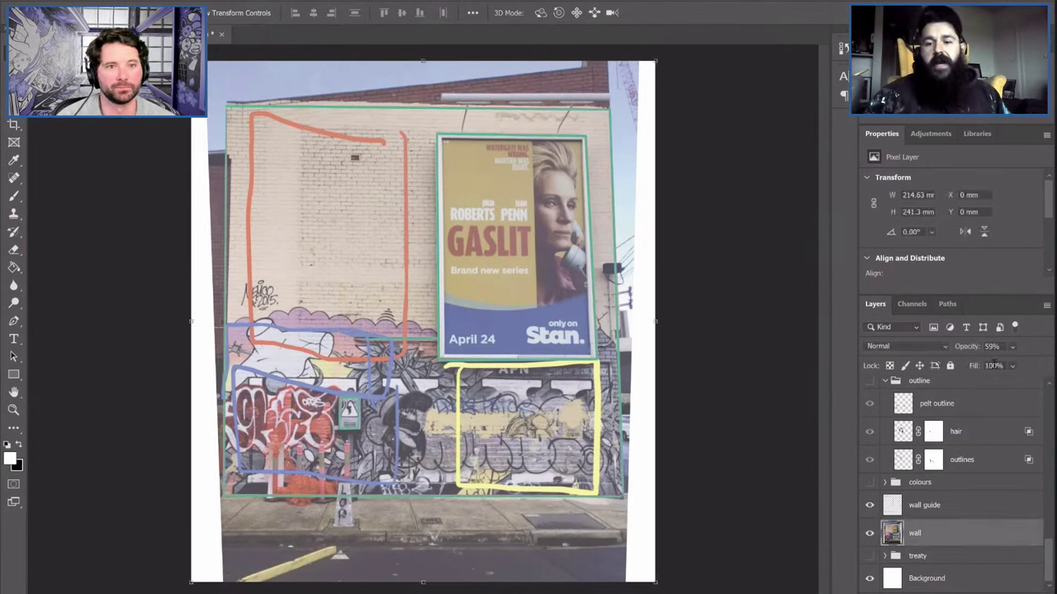
click(1011, 347)
drag(1017, 365, 986, 365)
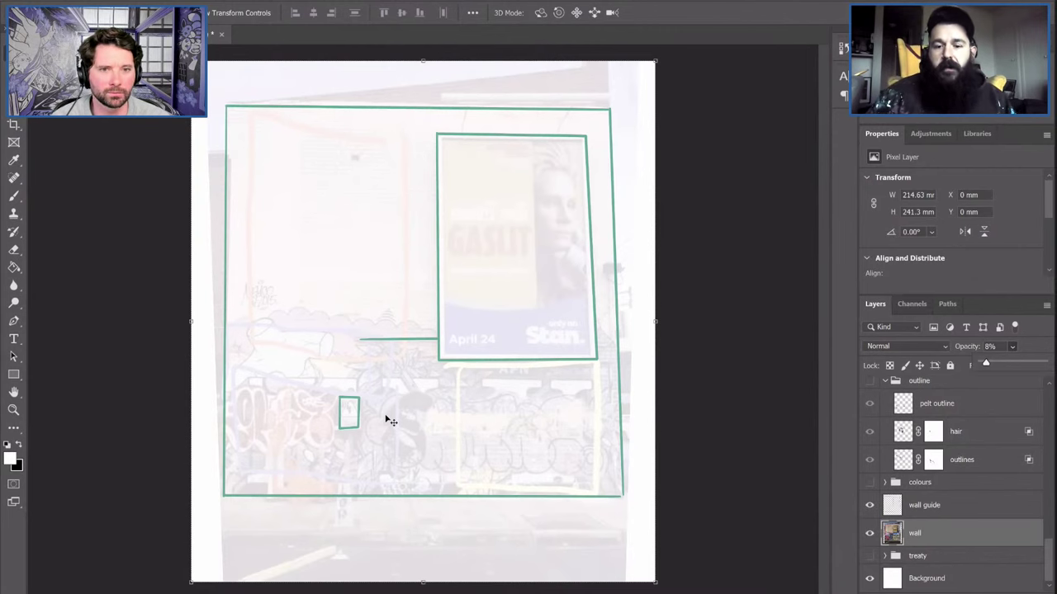
click(1014, 366)
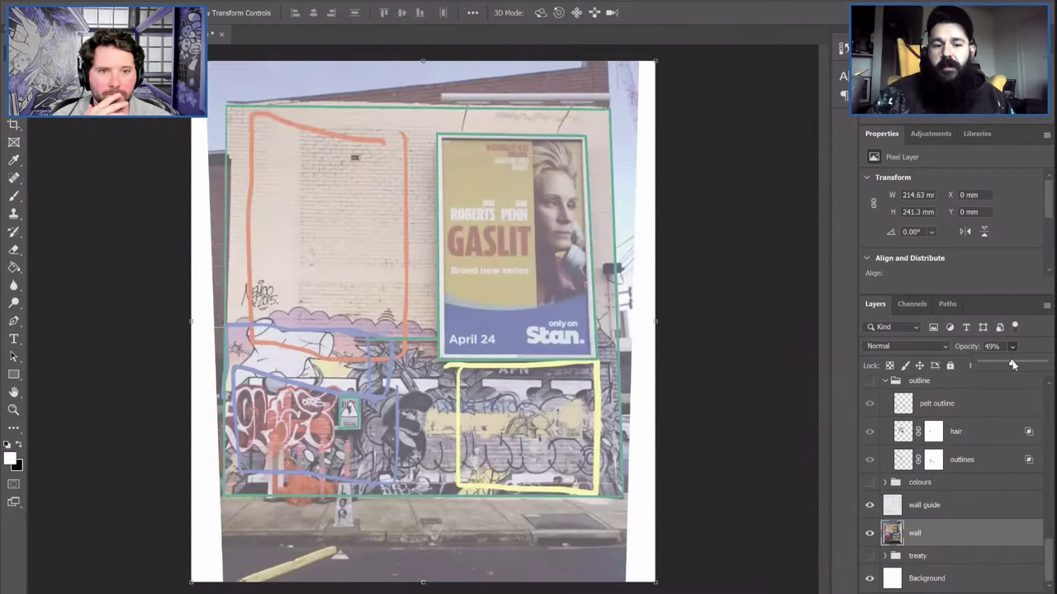
drag(1008, 365, 1003, 366)
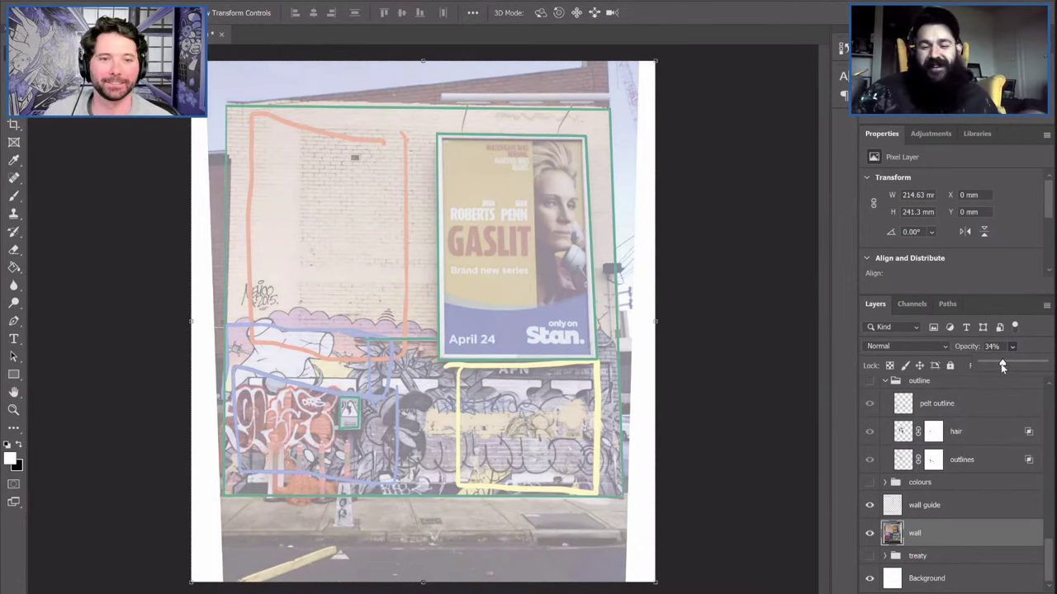
drag(1002, 366, 998, 369)
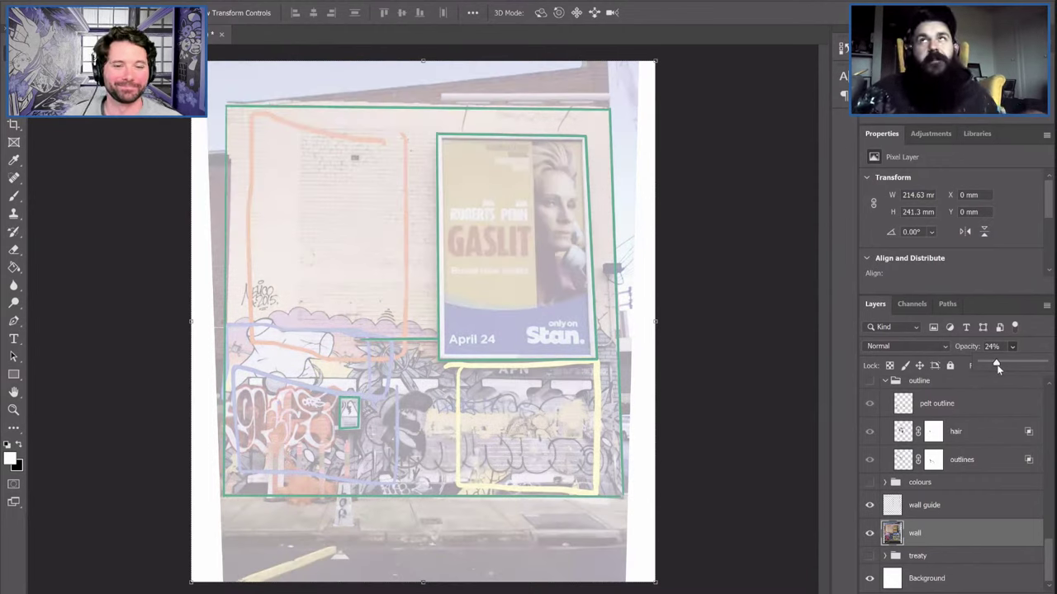
drag(997, 369, 992, 366)
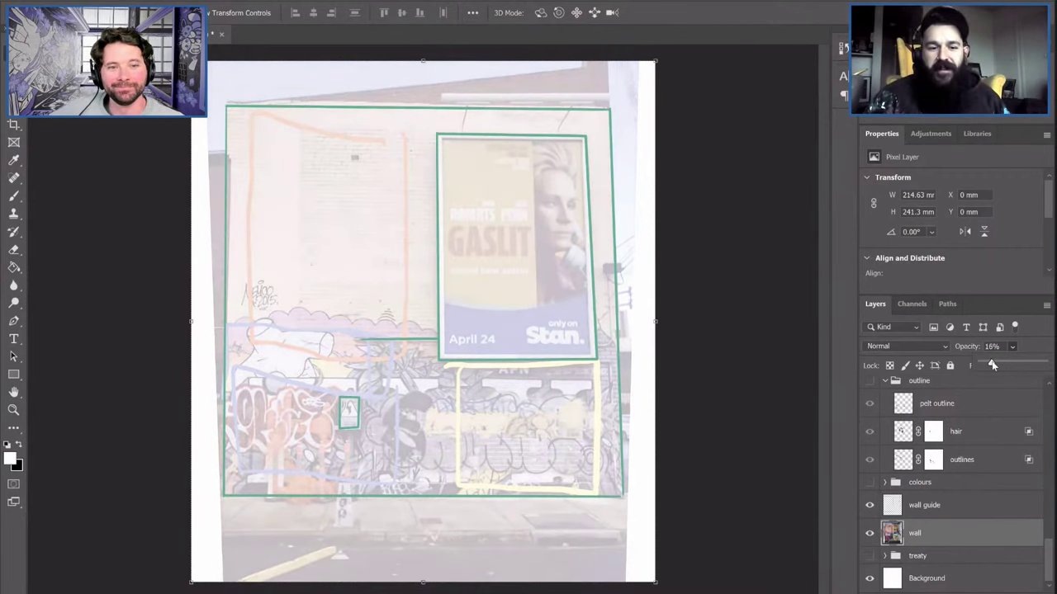
drag(992, 366, 989, 366)
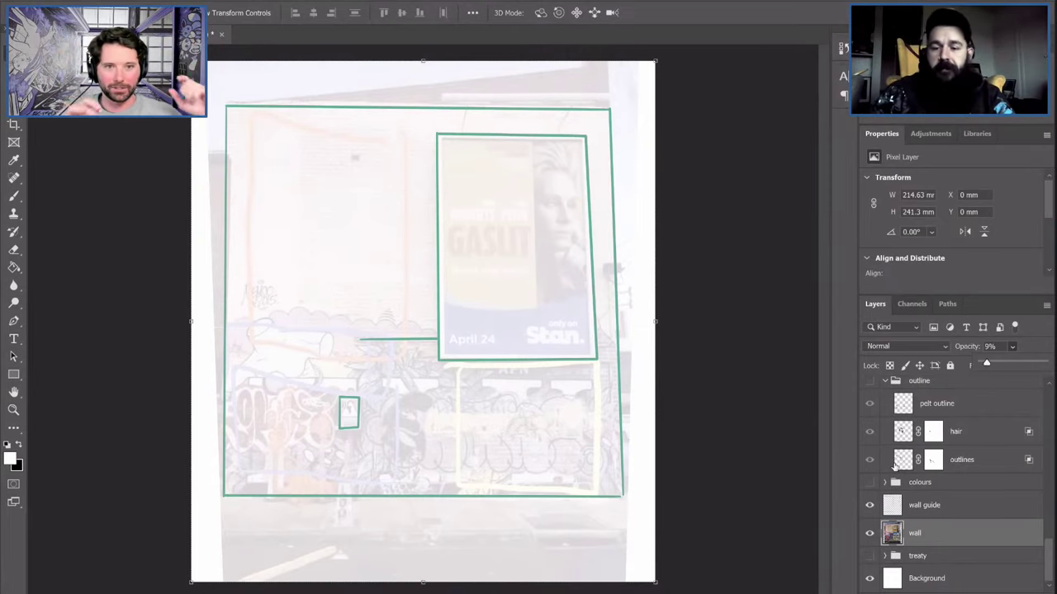
Show the raised-fist portrait photo over the wall guide to compare its placement, and hide it again
scroll(895, 465, up, 2)
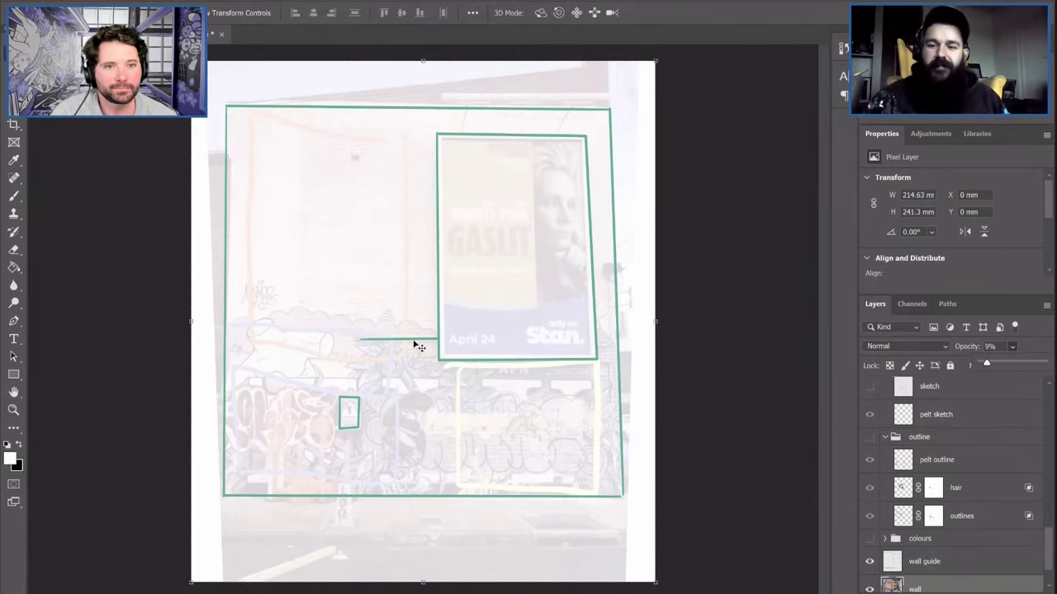
scroll(871, 457, up, 4)
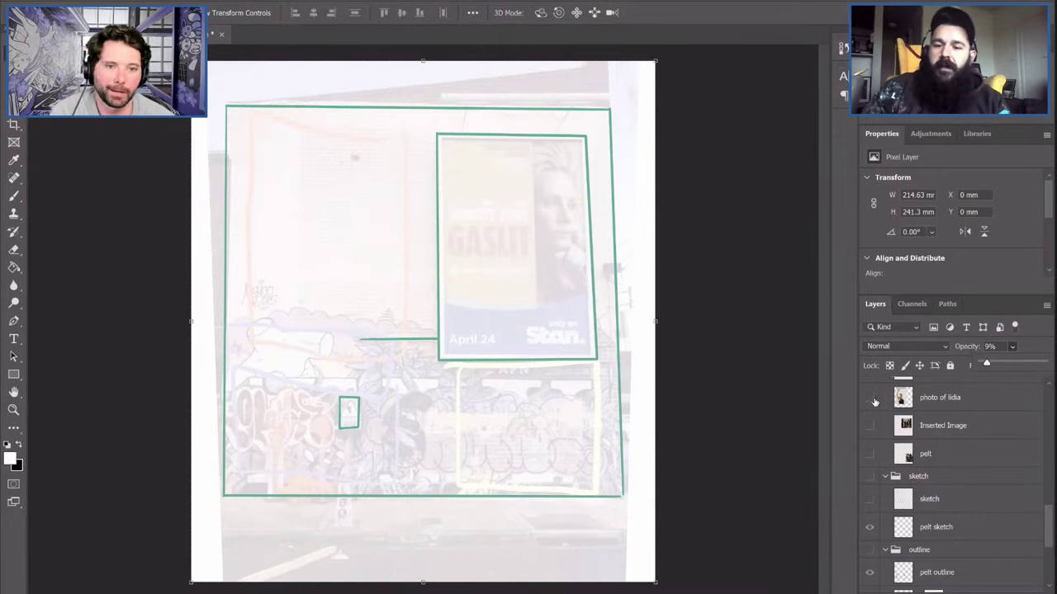
click(871, 398)
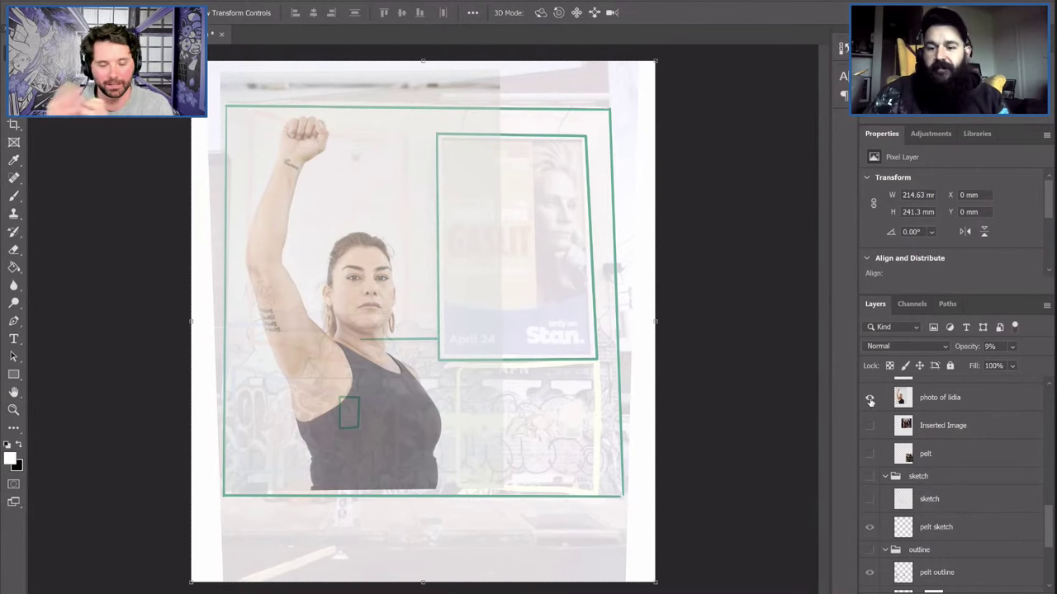
click(869, 400)
Show the outline group and the treaty lettering group over the faded wall
click(869, 550)
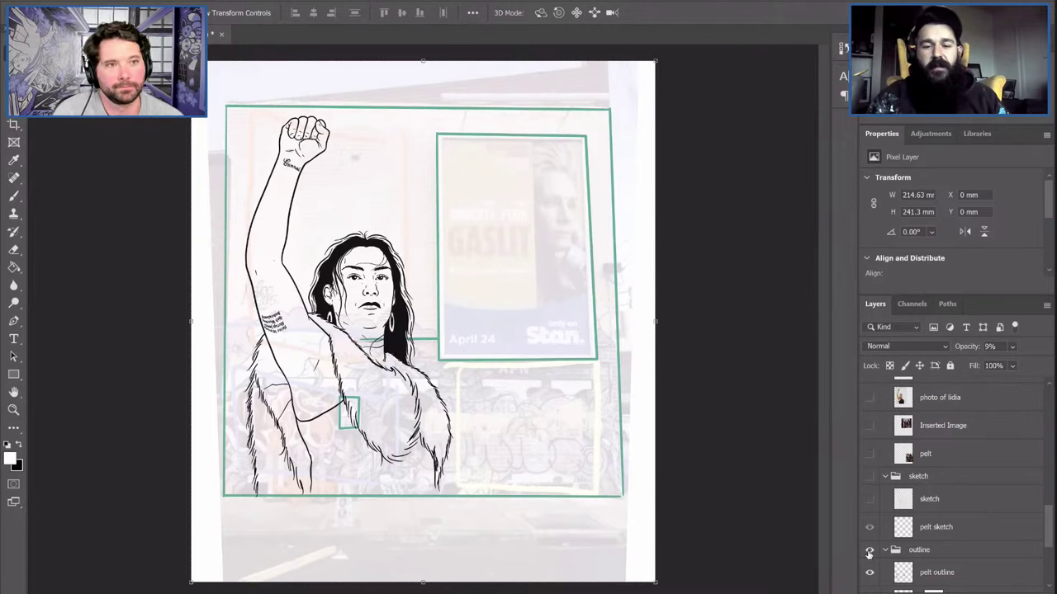
scroll(868, 554, down, 6)
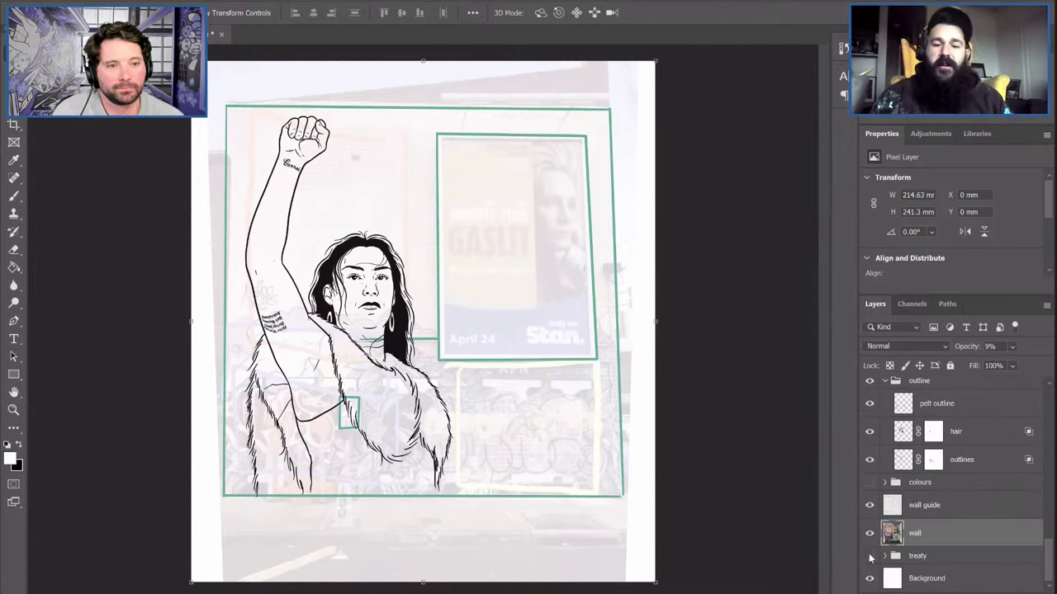
click(870, 556)
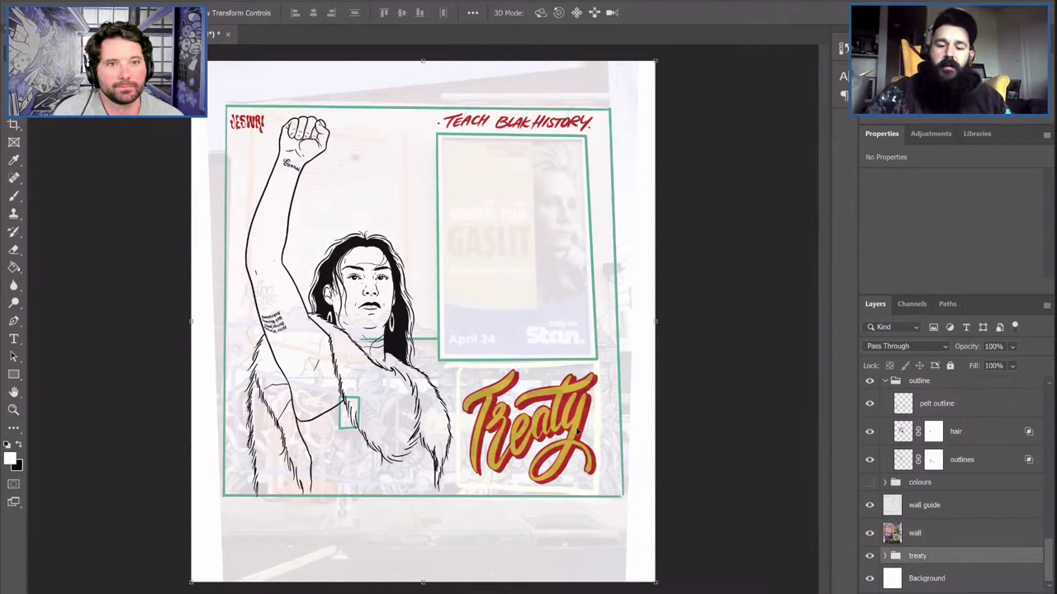
Show Layer 4, the photo of the artist raising a fist on the orange lift before the mural, at a closer zoom
key(ctrl+plus)
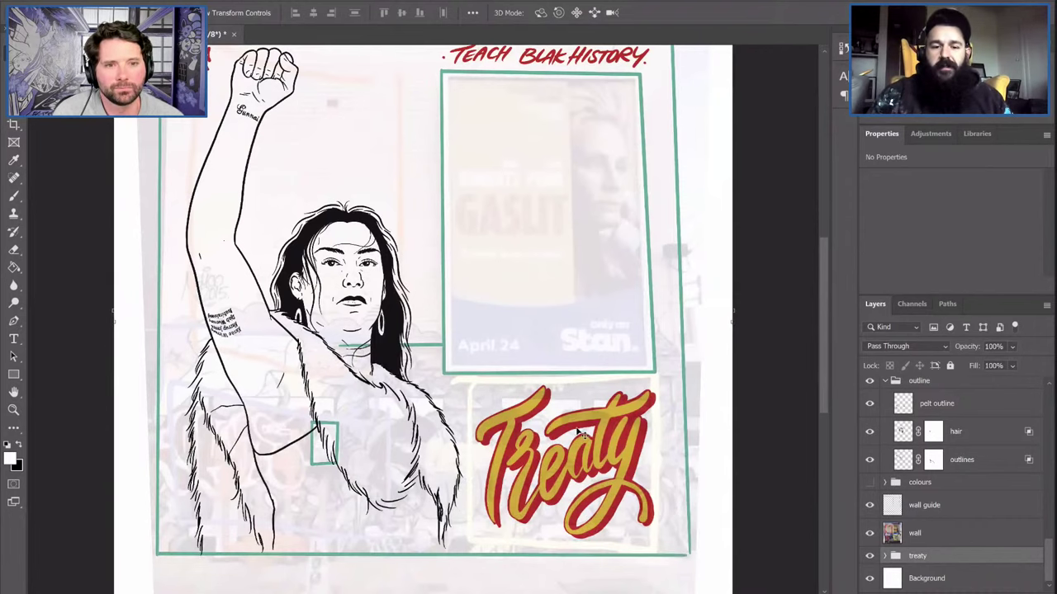
scroll(581, 435, down, 2)
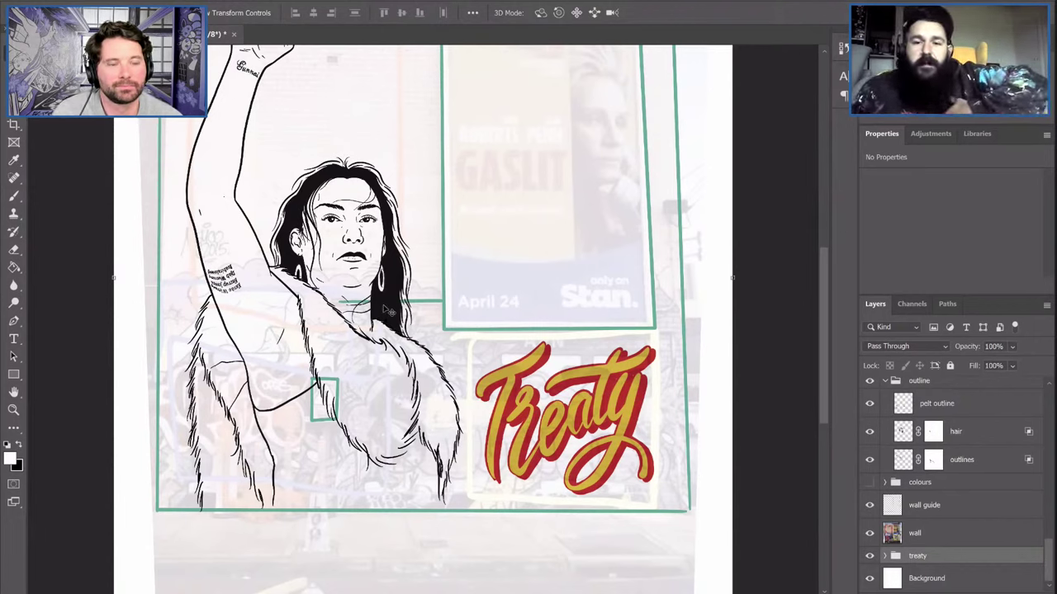
scroll(901, 462, up, 5)
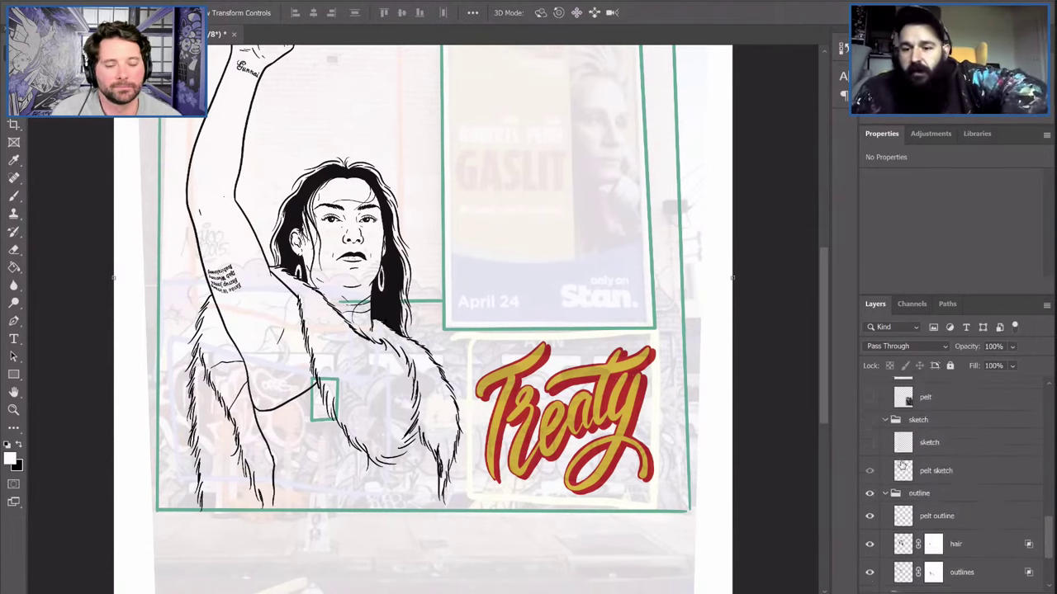
scroll(901, 462, up, 5)
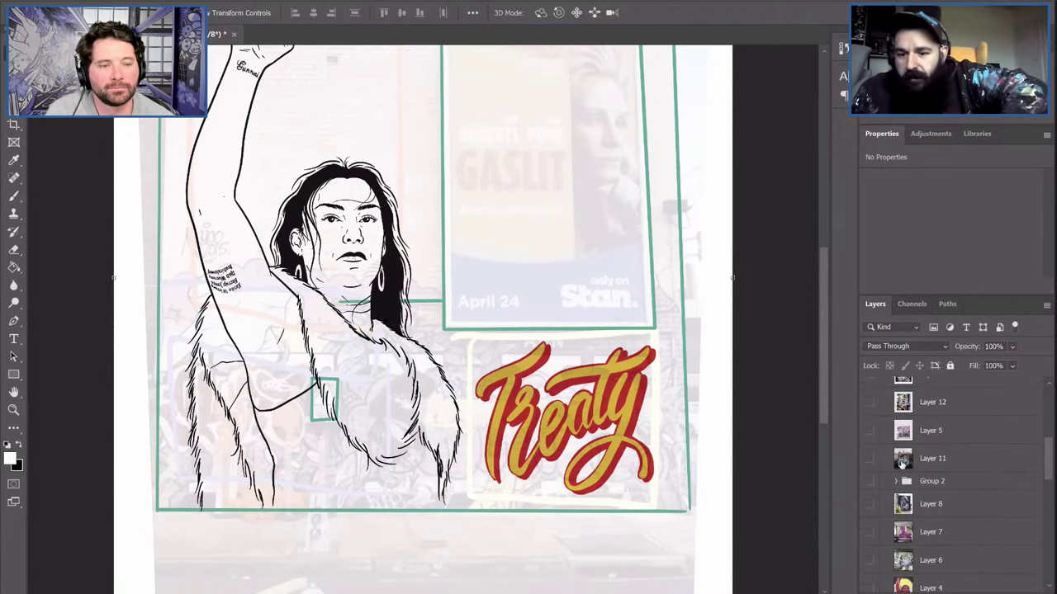
click(868, 420)
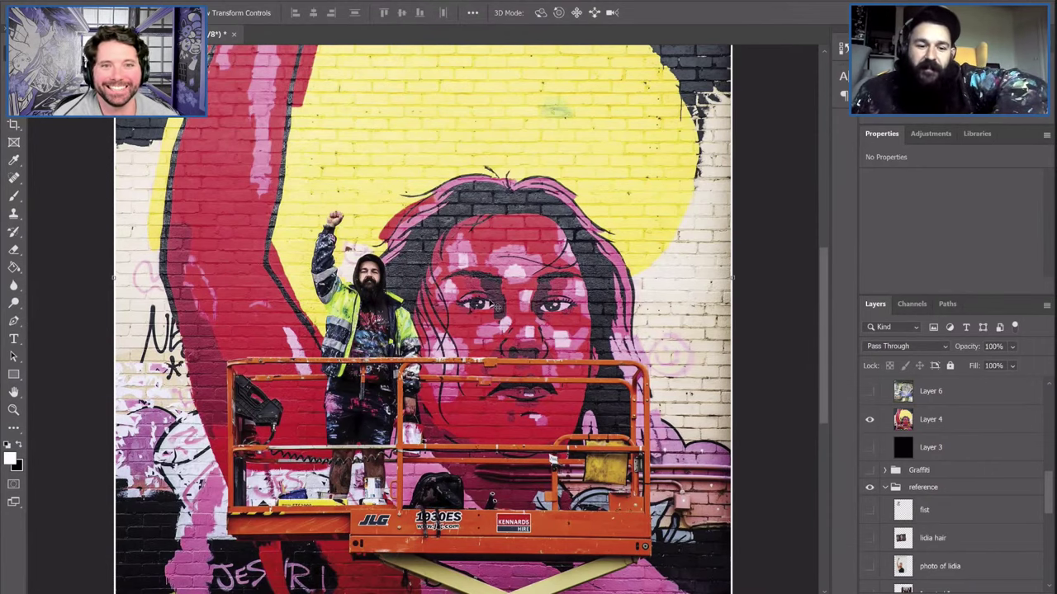
Show Layer 18, the street photo of the finished Treaty mural, above the lift photo
scroll(498, 307, down, 3)
scroll(498, 307, up, 2)
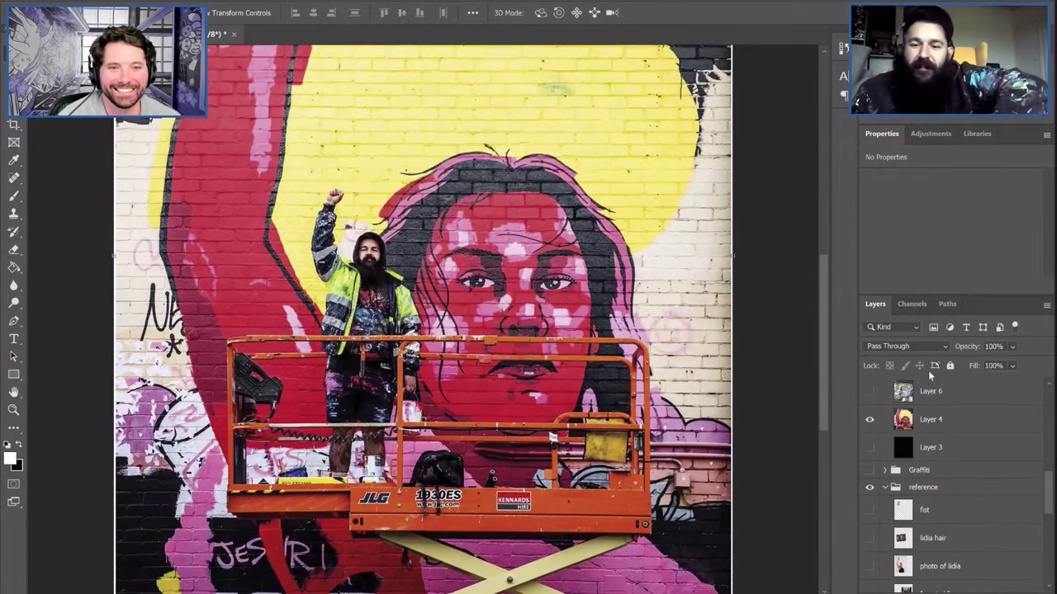
scroll(916, 417, up, 5)
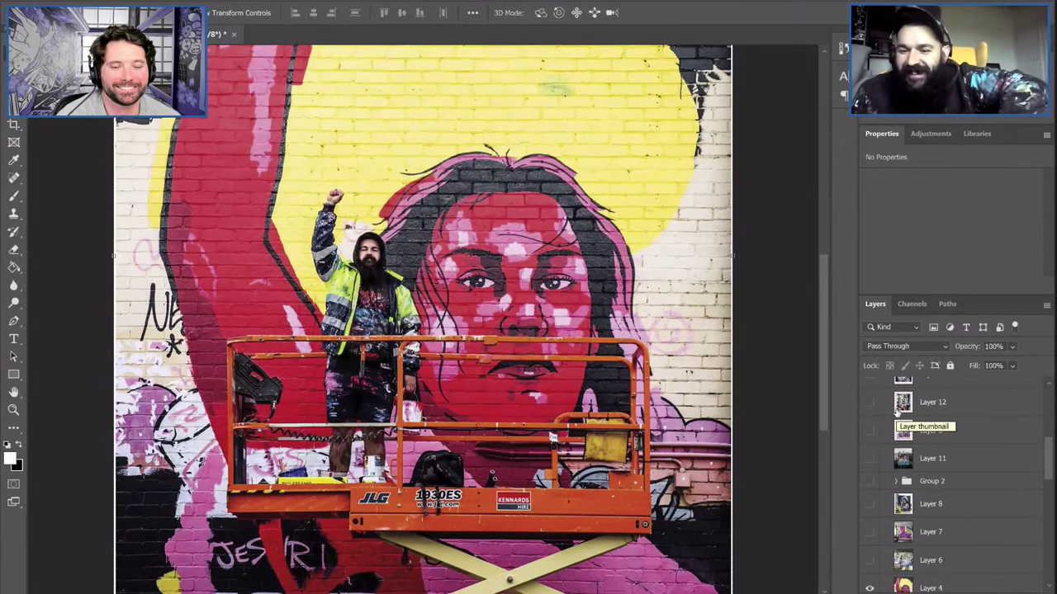
scroll(897, 412, up, 4)
click(870, 420)
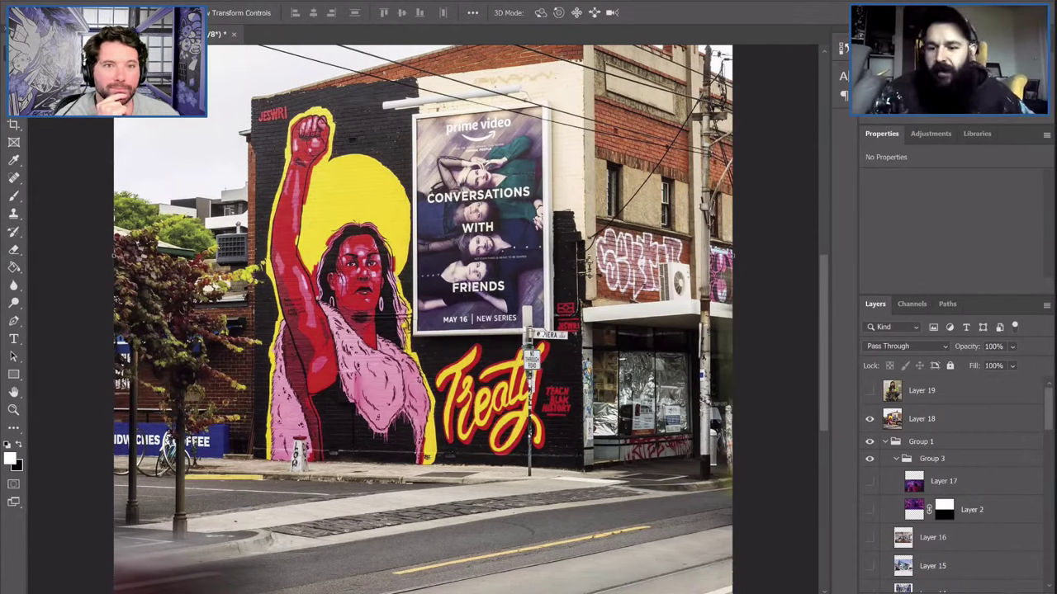
Add a blank layer above Layer 19 and try a brush stroke near the mural's JESWRI signature
key(alt+comma)
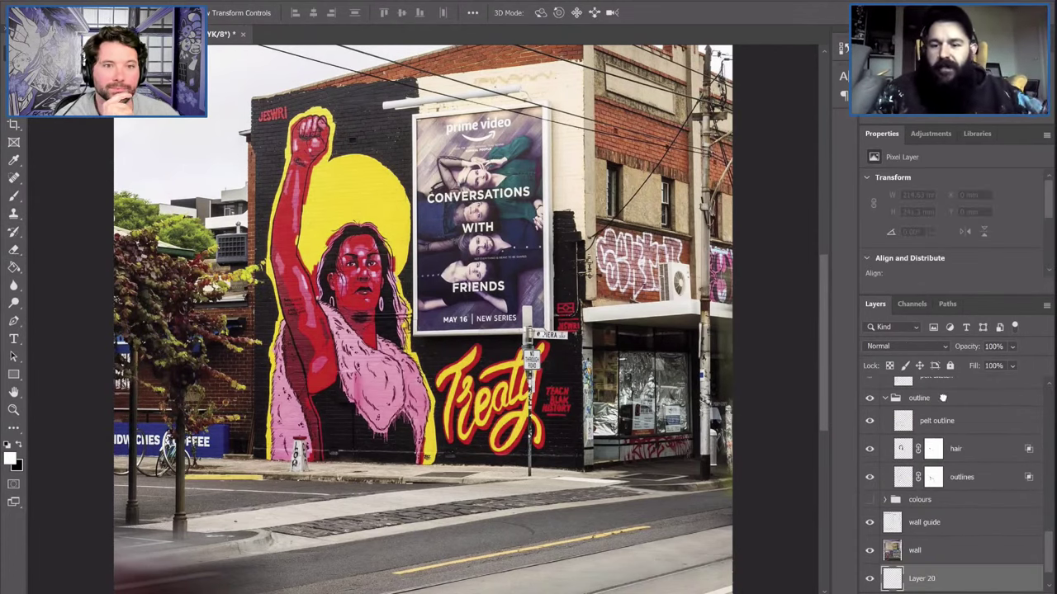
drag(942, 397, 945, 375)
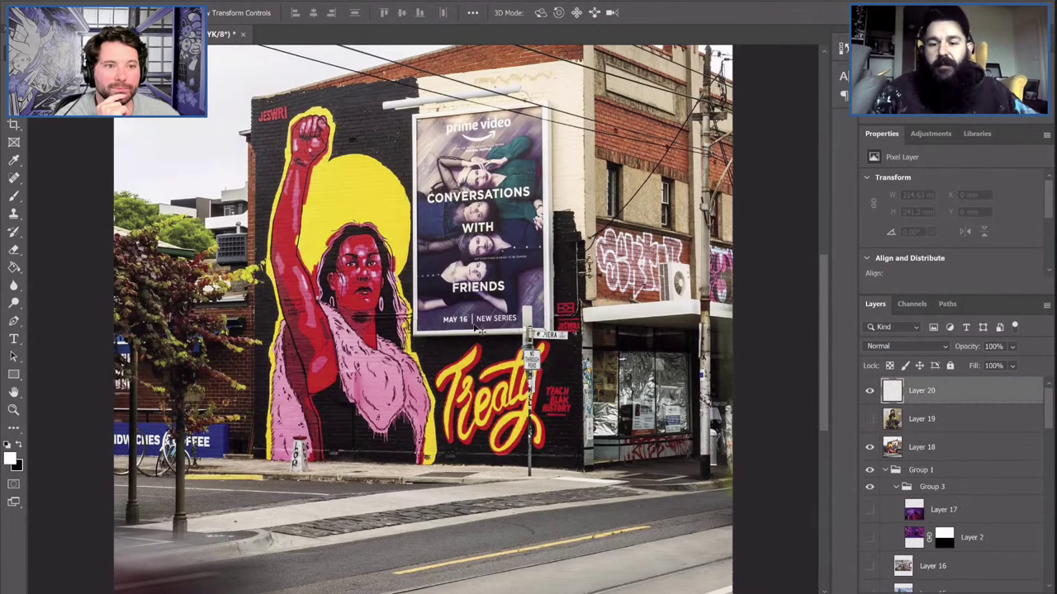
key(b)
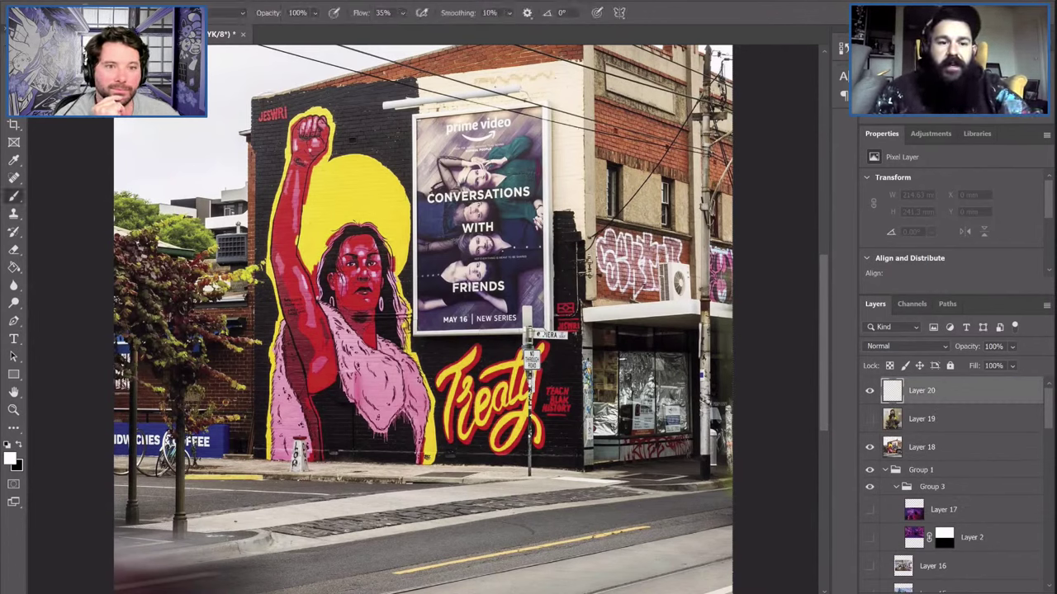
mouse_move(277, 103)
mouse_down()
mouse_move(301, 116)
mouse_move(272, 111)
mouse_up()
key(ctrl+z)
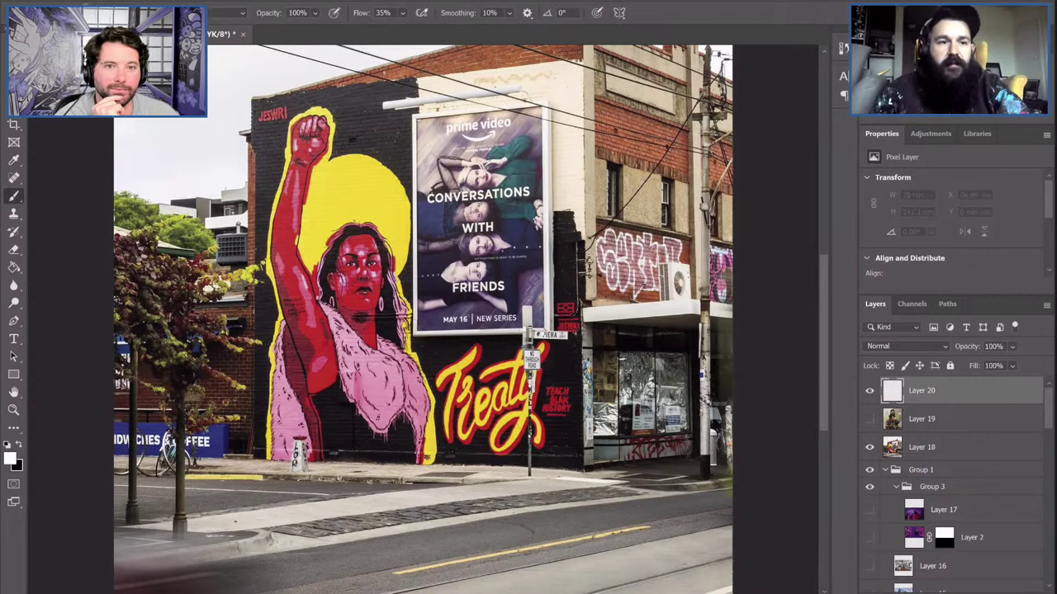
Try white brush strokes across the raised fist and the top of the yellow circle, and delete the annotation layer
click(33, 12)
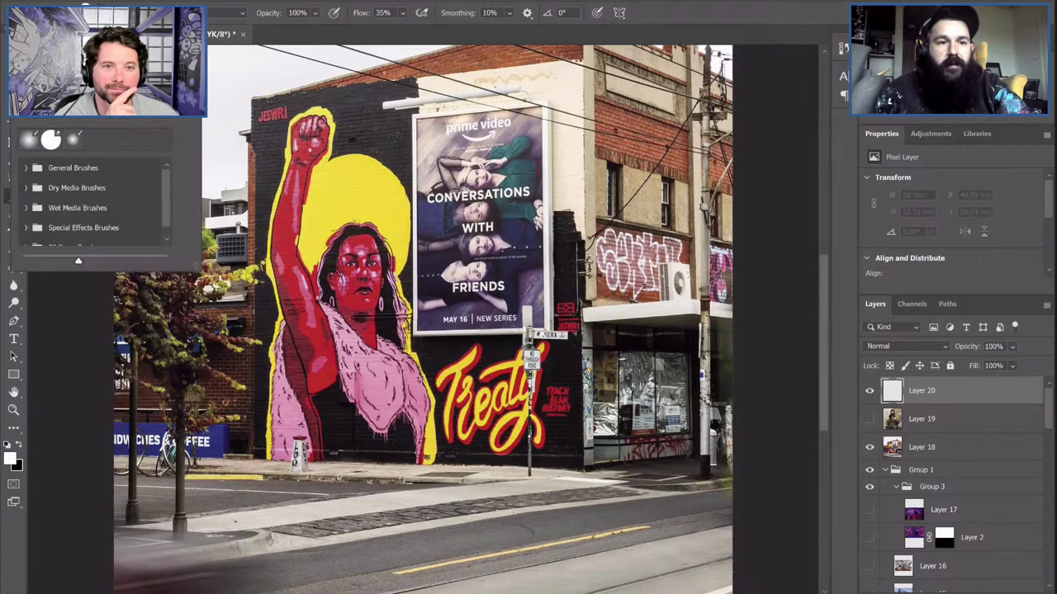
drag(330, 115, 252, 126)
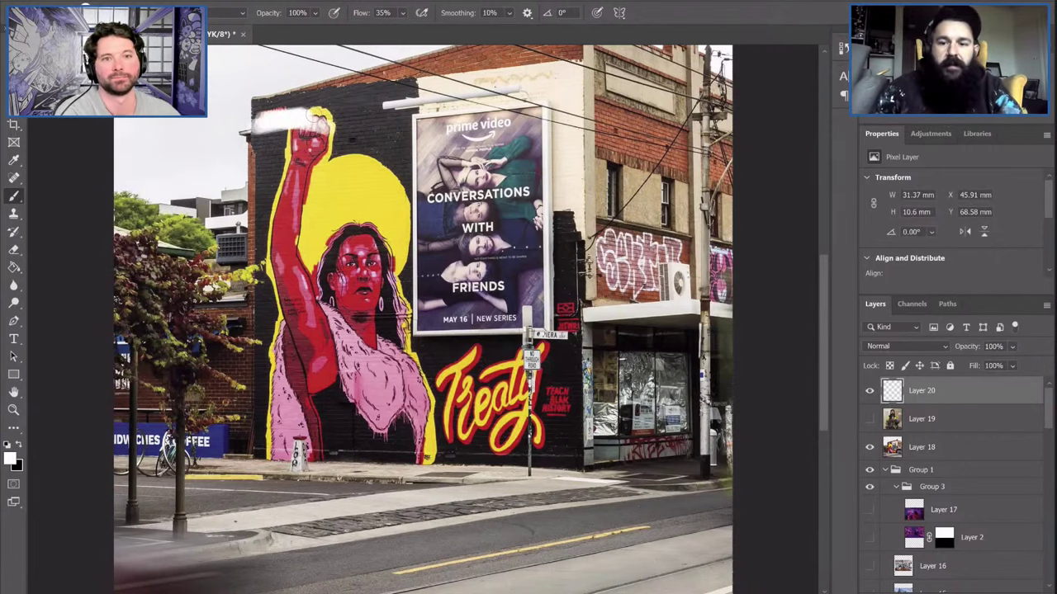
key(ctrl+z)
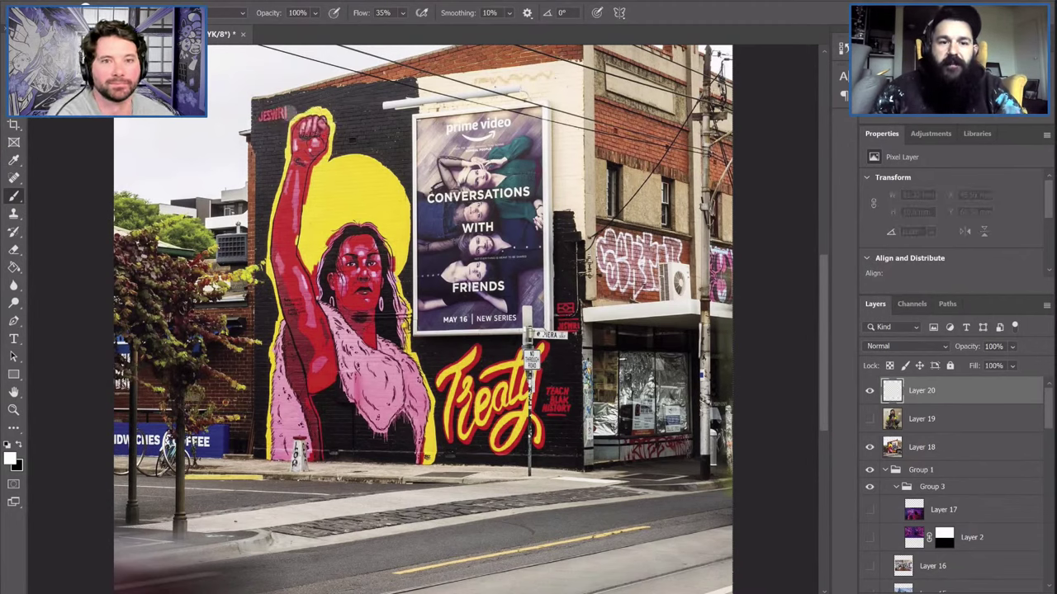
key(ctrl+z)
key(ctrl+z)
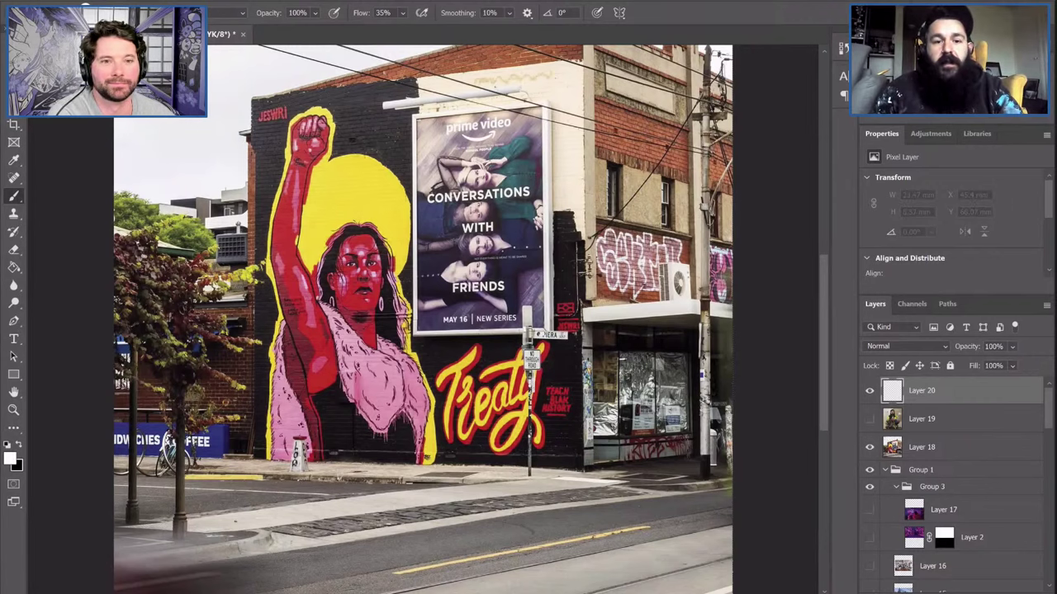
mouse_move(379, 160)
mouse_down()
mouse_move(334, 163)
mouse_move(398, 156)
mouse_move(334, 162)
mouse_move(376, 160)
mouse_move(349, 161)
mouse_up()
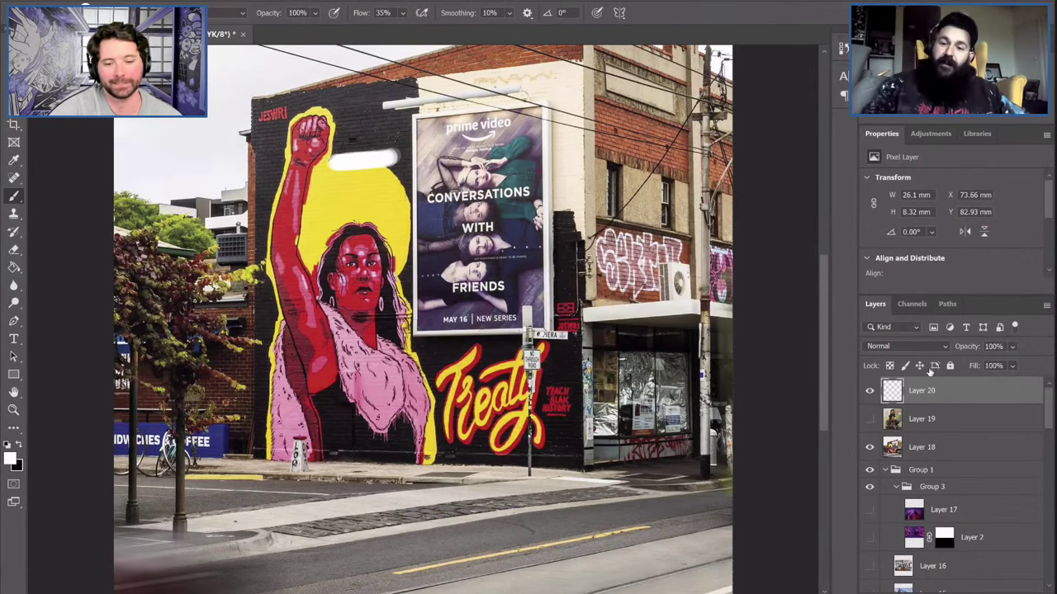
key(Delete)
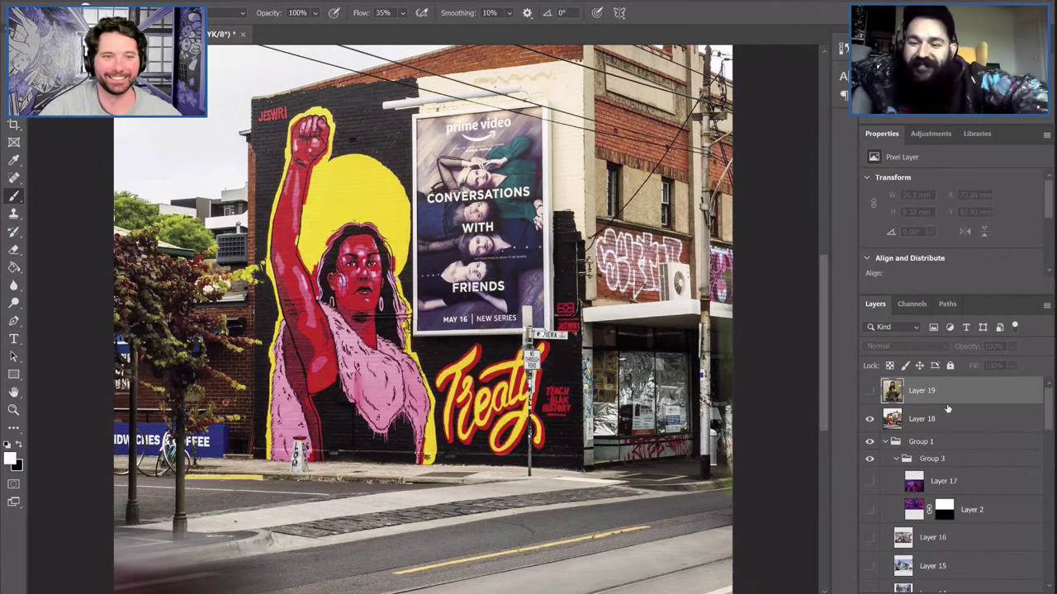
Hide the finished mural photo and toggle the Layer 4 lift photo off, on and off to compare it with the outline design
click(869, 420)
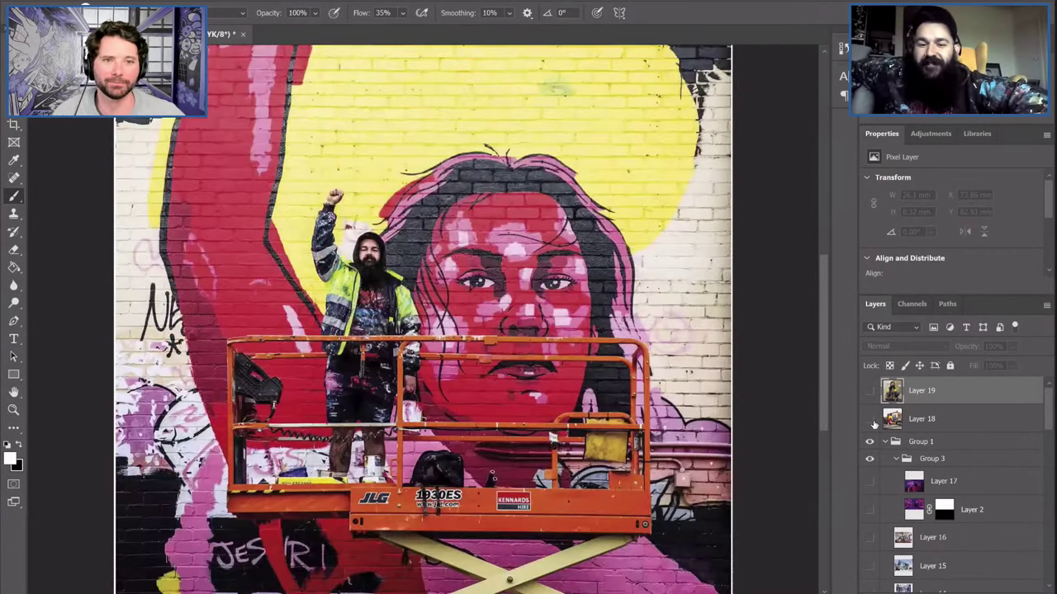
scroll(902, 508, down, 5)
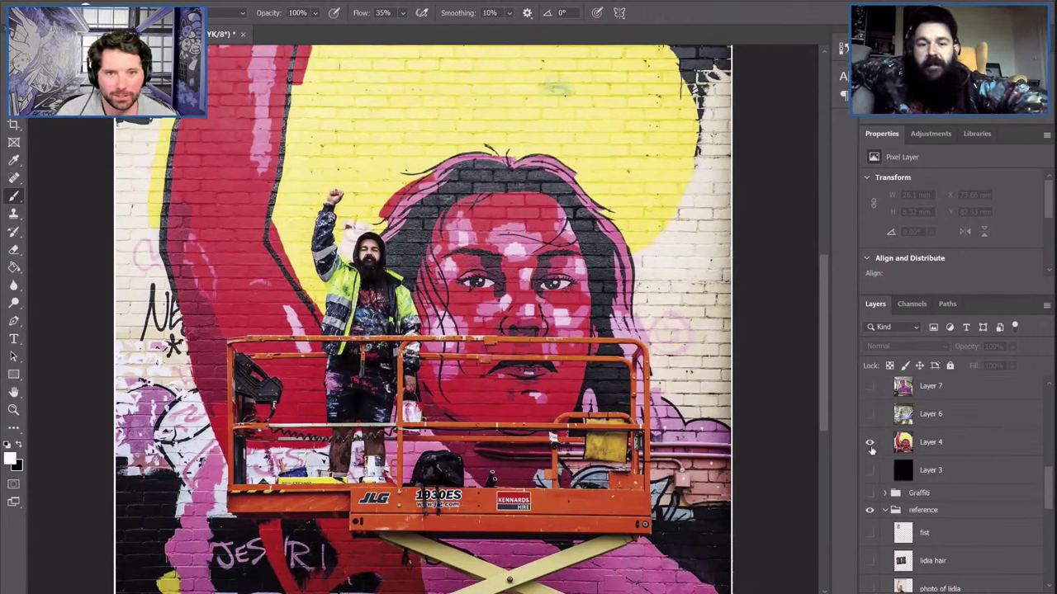
click(869, 443)
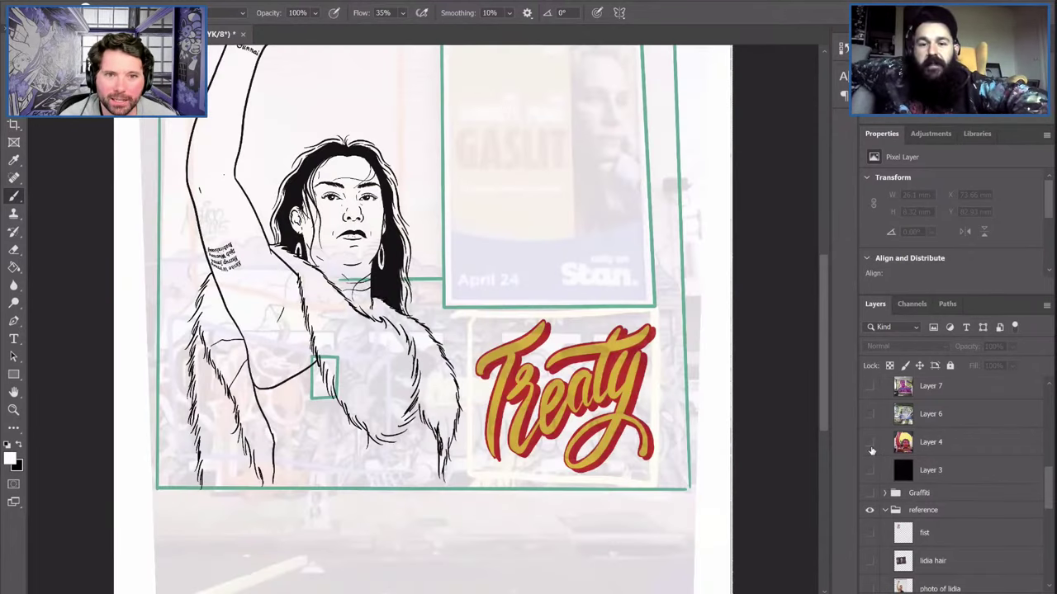
click(870, 447)
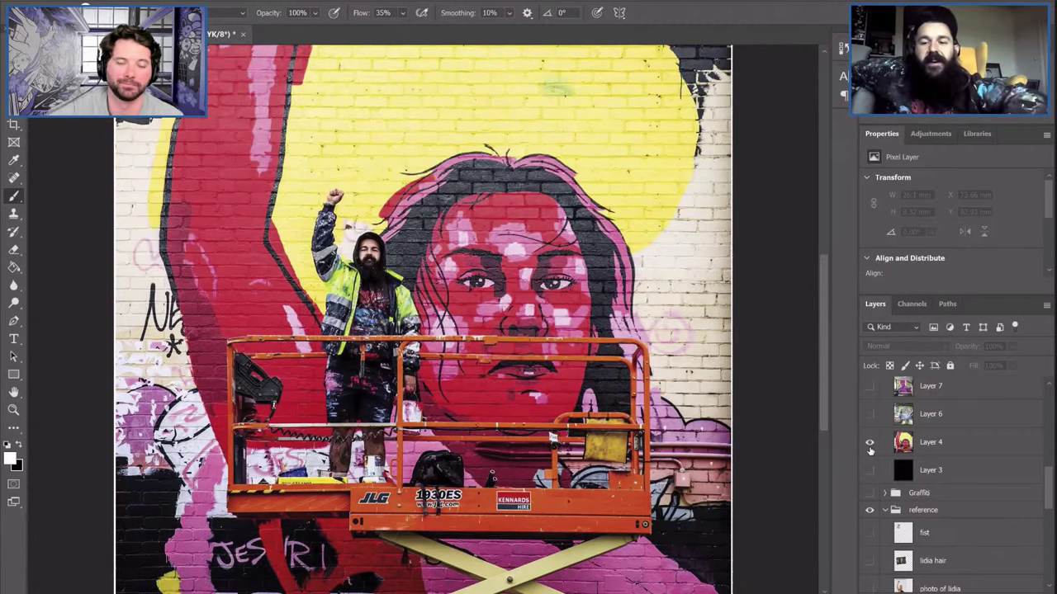
click(870, 446)
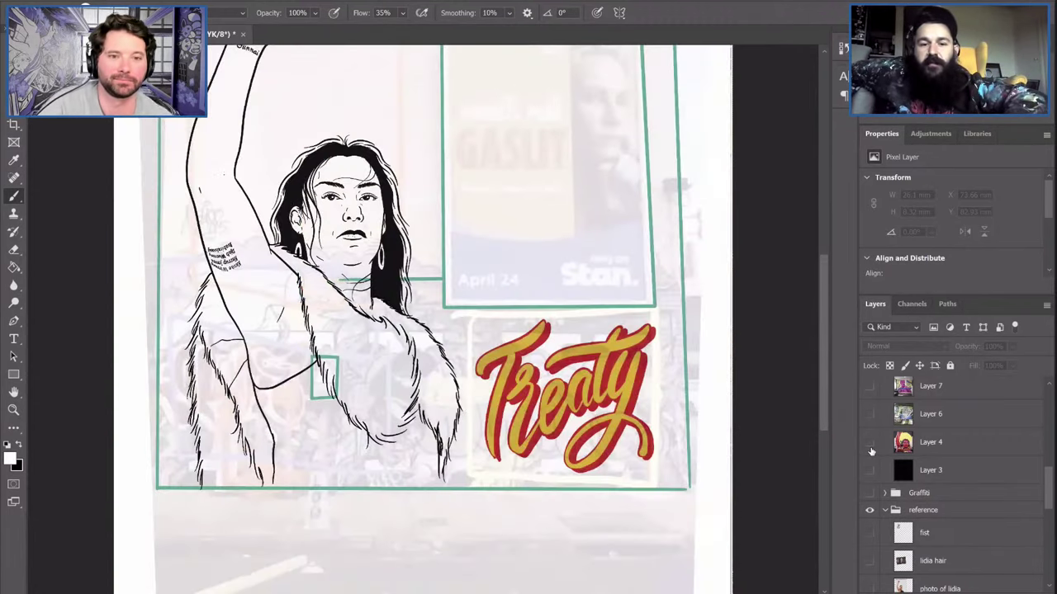
Show Layer 6, the photo of the white-haired man mural, with the whole canvas in view
scroll(883, 453, down, 4)
scroll(883, 453, down, 4)
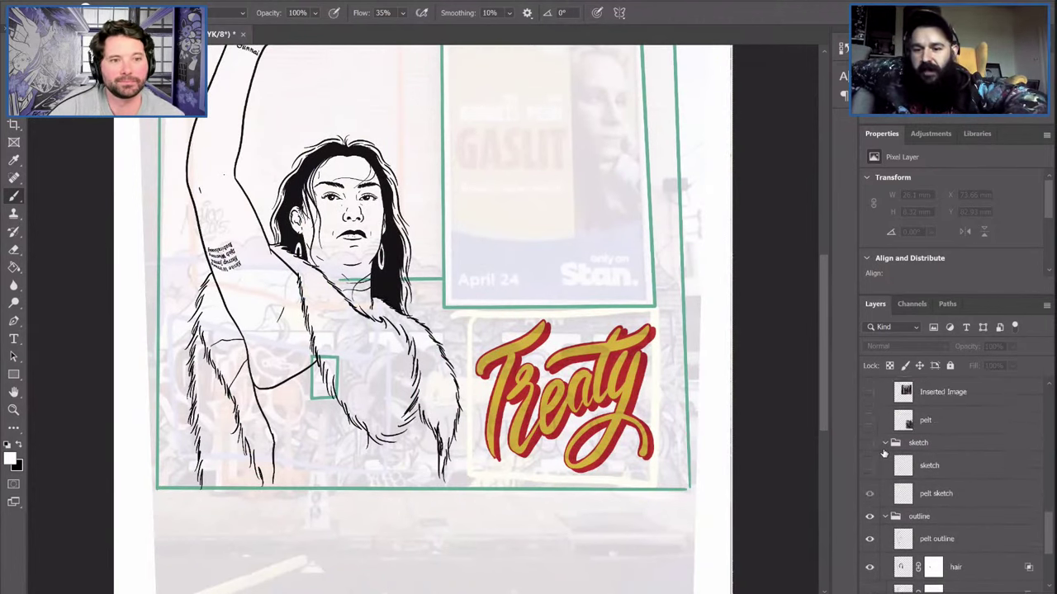
scroll(884, 453, up, 4)
scroll(883, 453, up, 1)
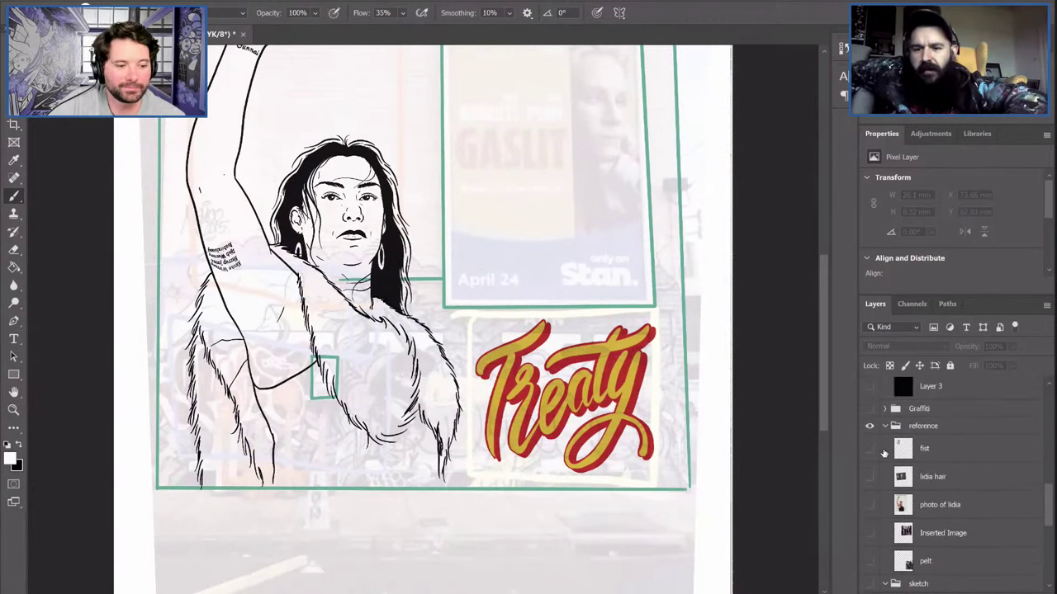
scroll(883, 453, up, 6)
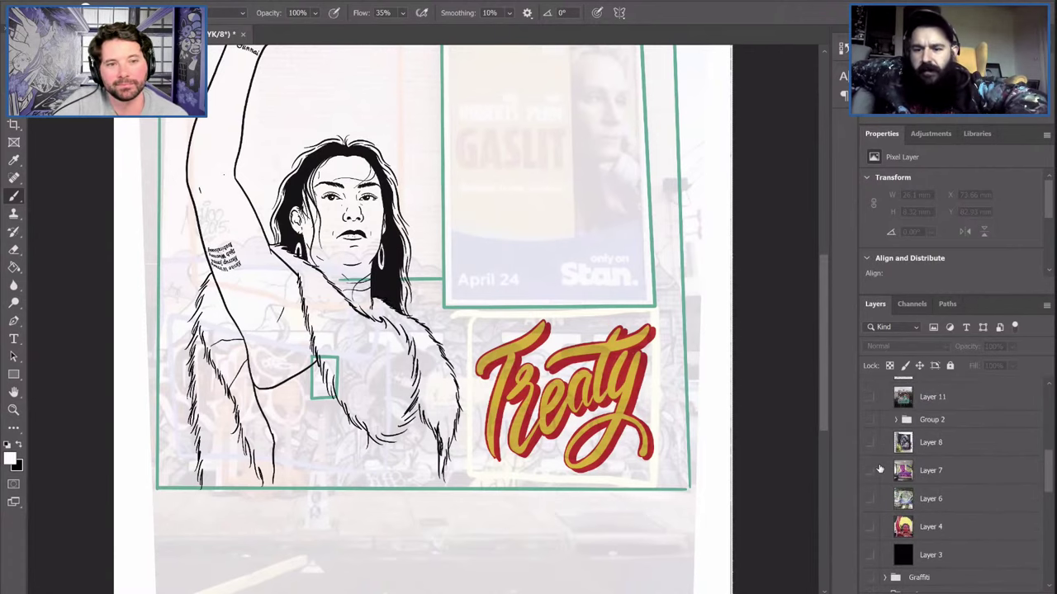
click(868, 499)
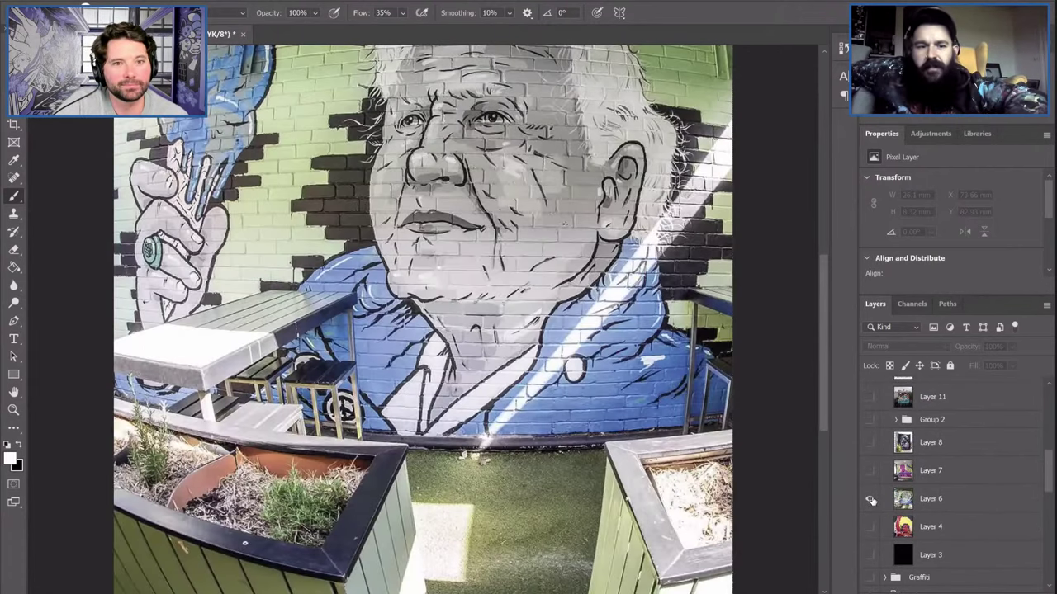
key(ctrl+minus)
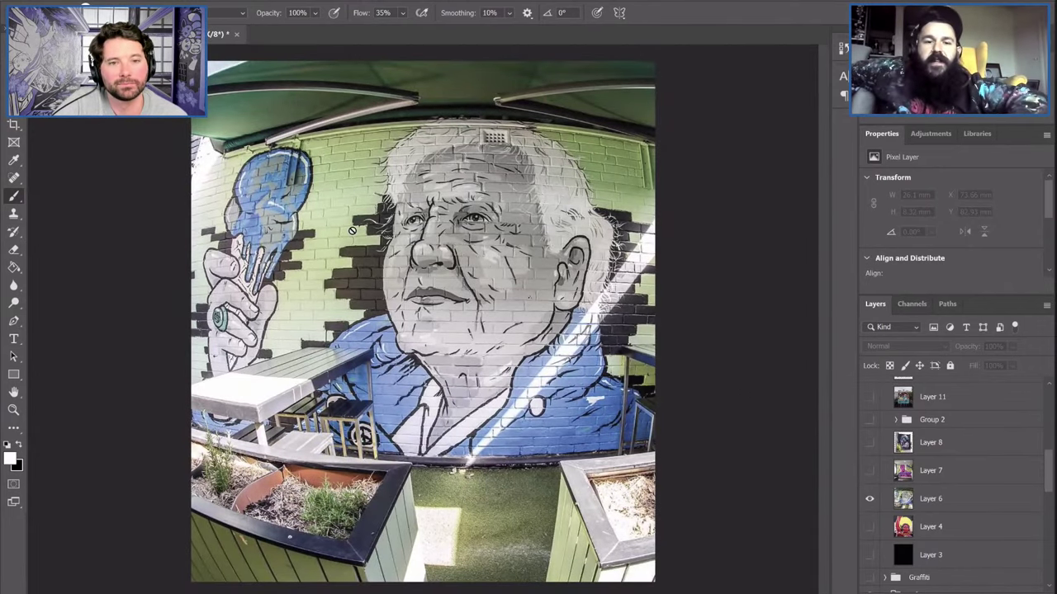
Hide Layer 6 and show Layer 7, the indoor mural of the basketball player in a Bulls jersey
click(870, 500)
click(869, 471)
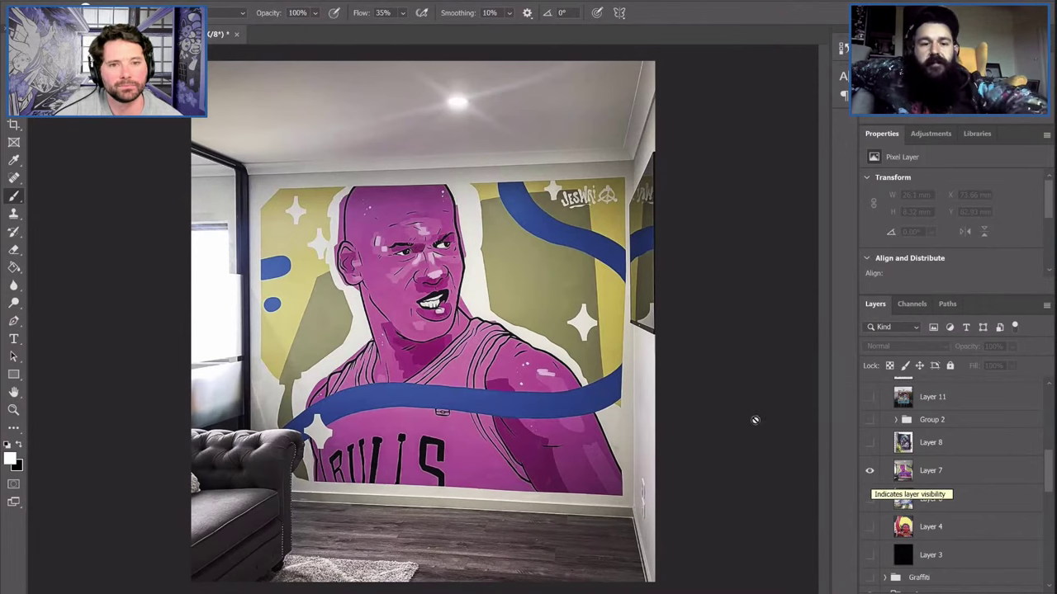
scroll(948, 505, down, 2)
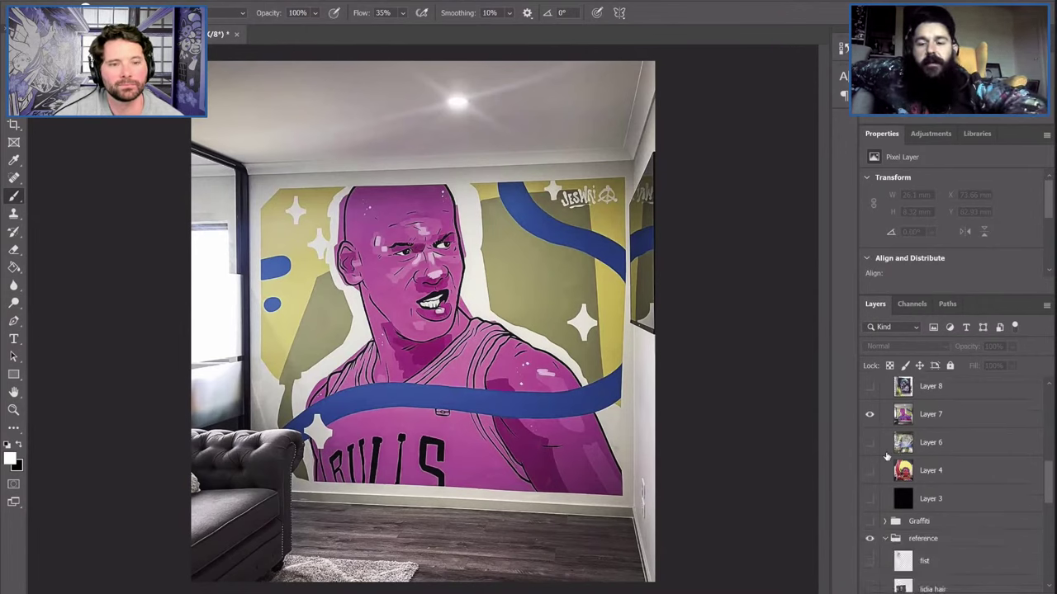
scroll(885, 456, up, 2)
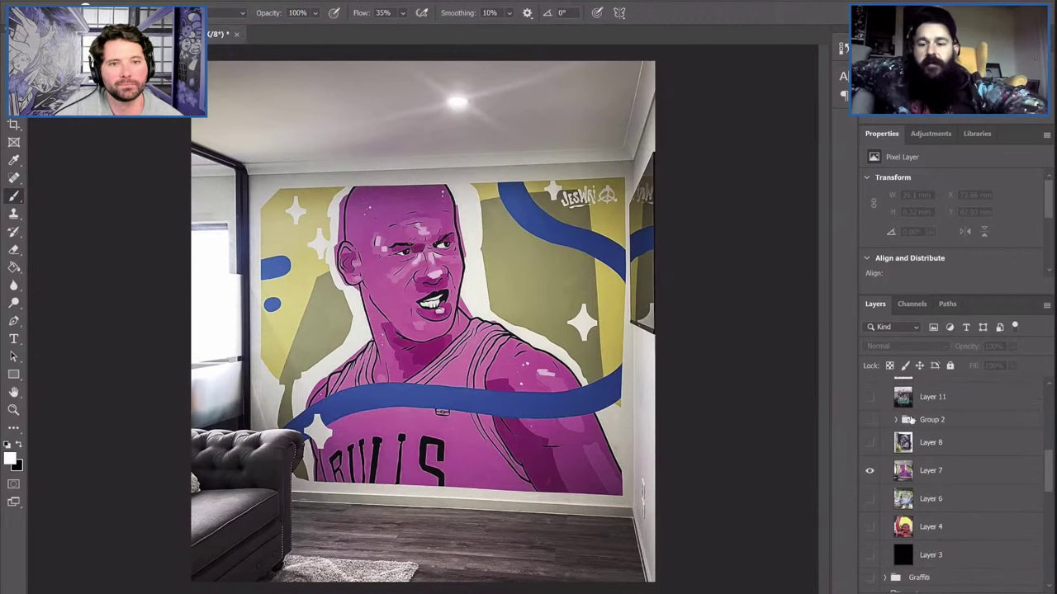
Swap Layer 7 for the Group 2 photos of the Cheers Legend mural, and hide the group again
click(868, 471)
click(868, 421)
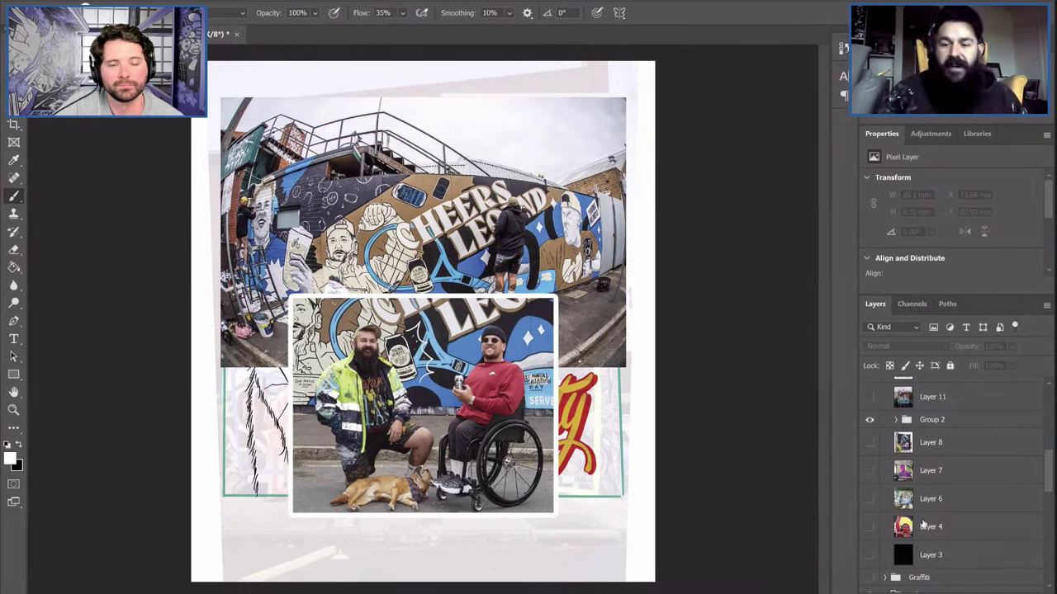
click(870, 422)
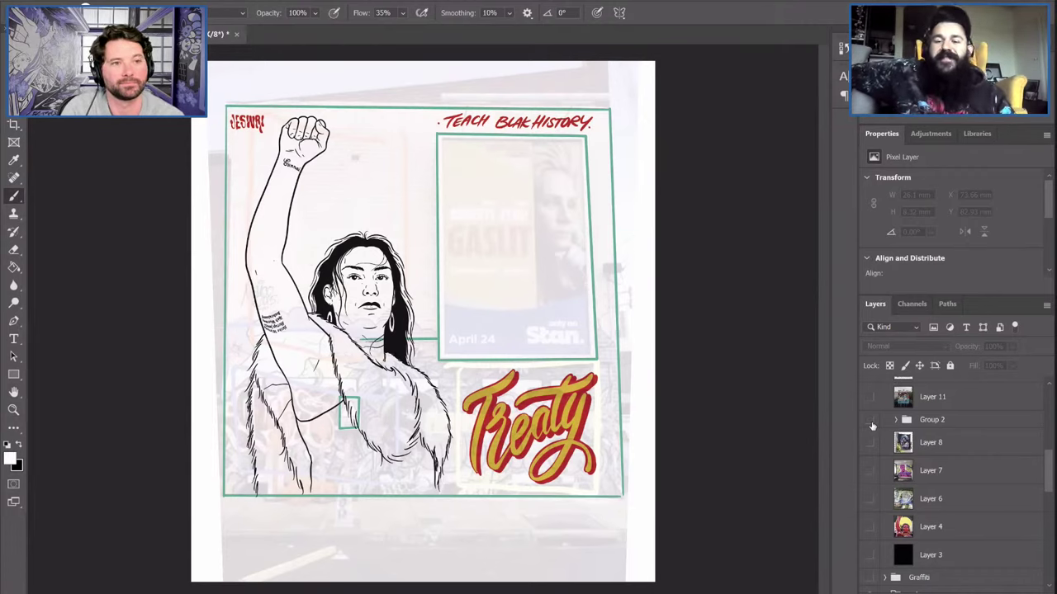
Bring back the Layer 4 lift photo for another look and hide it again to return to the outline design
click(869, 527)
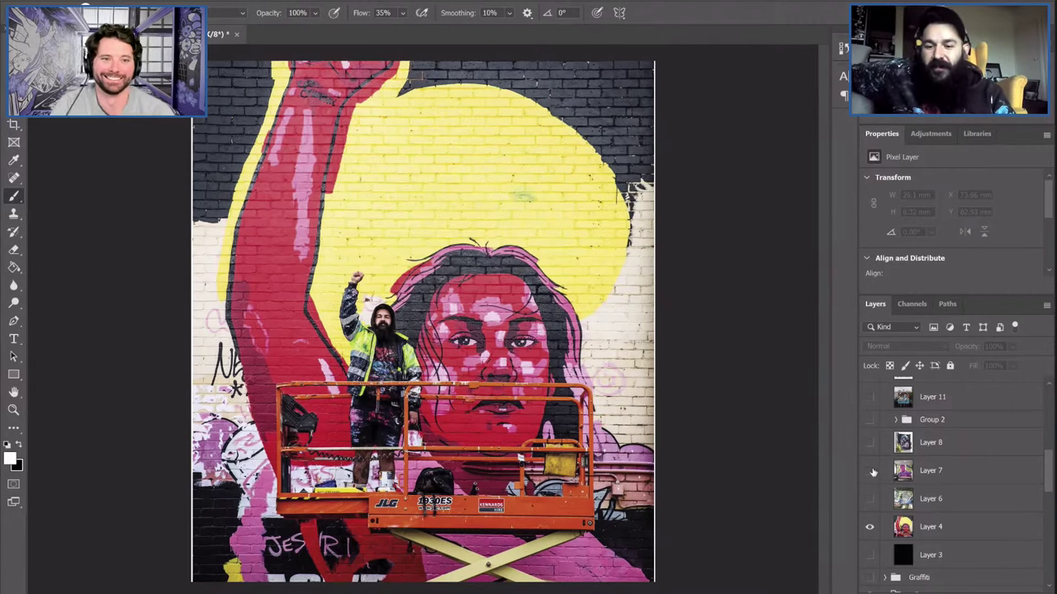
click(869, 526)
scroll(947, 420, up, 5)
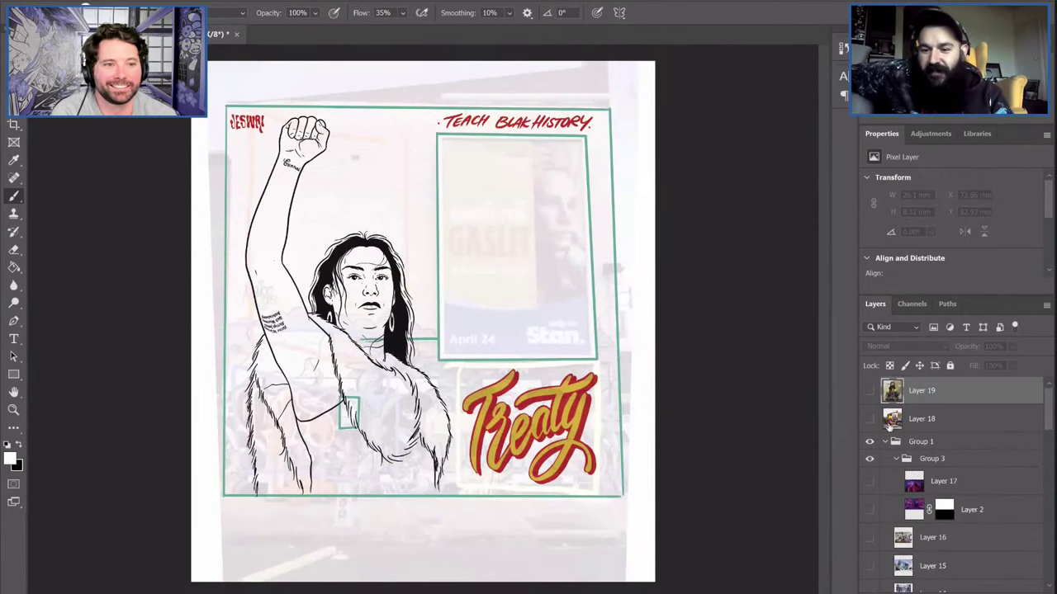
Show Layer 18, the street photo of the finished Treaty mural, and examine the painted face and raised arm up close
click(869, 419)
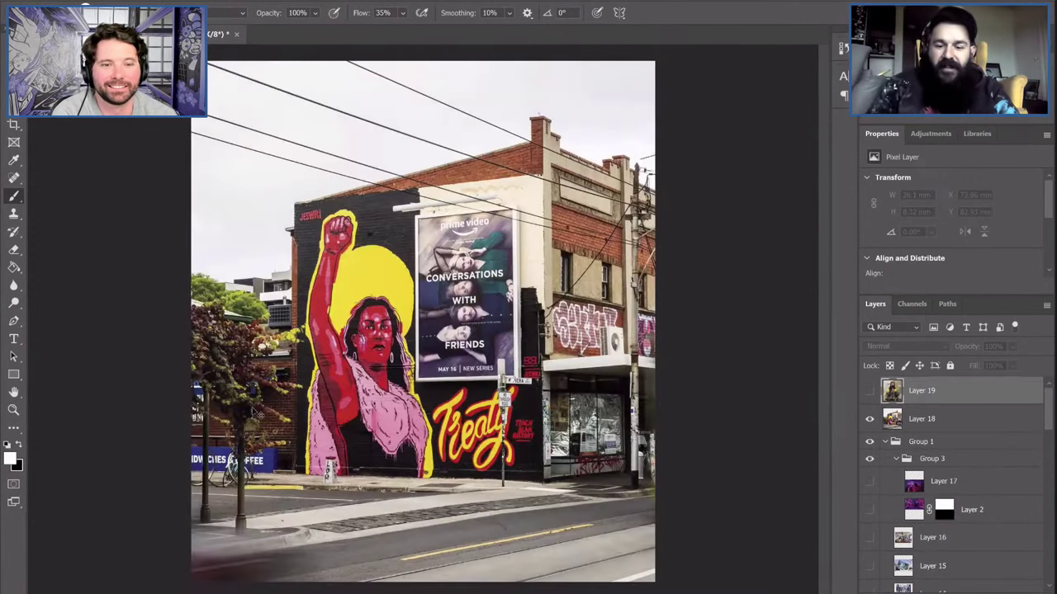
scroll(255, 411, up, 3)
key(ctrl+plus)
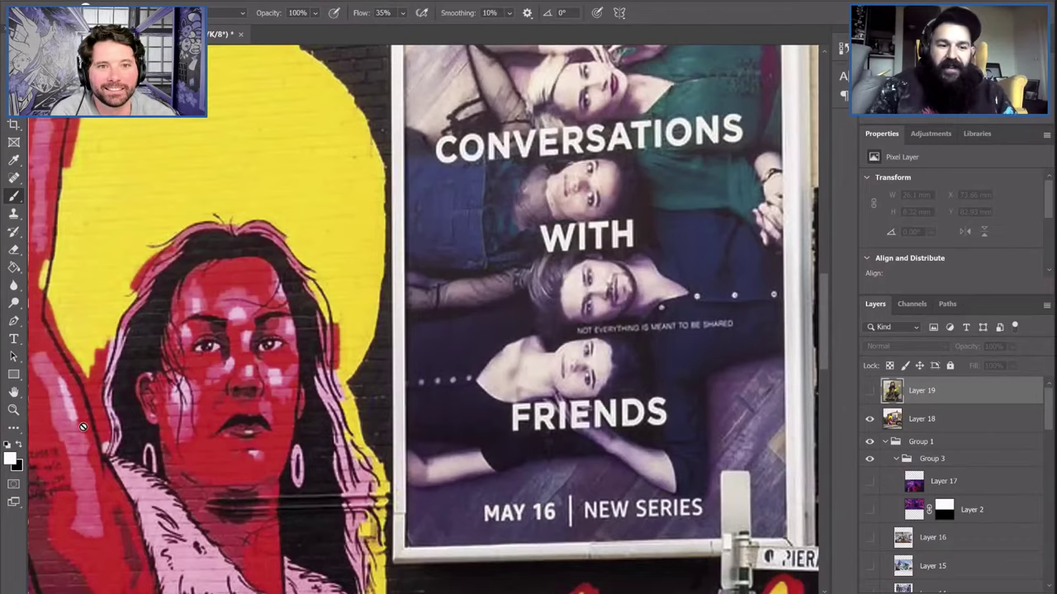
scroll(83, 426, left, 10)
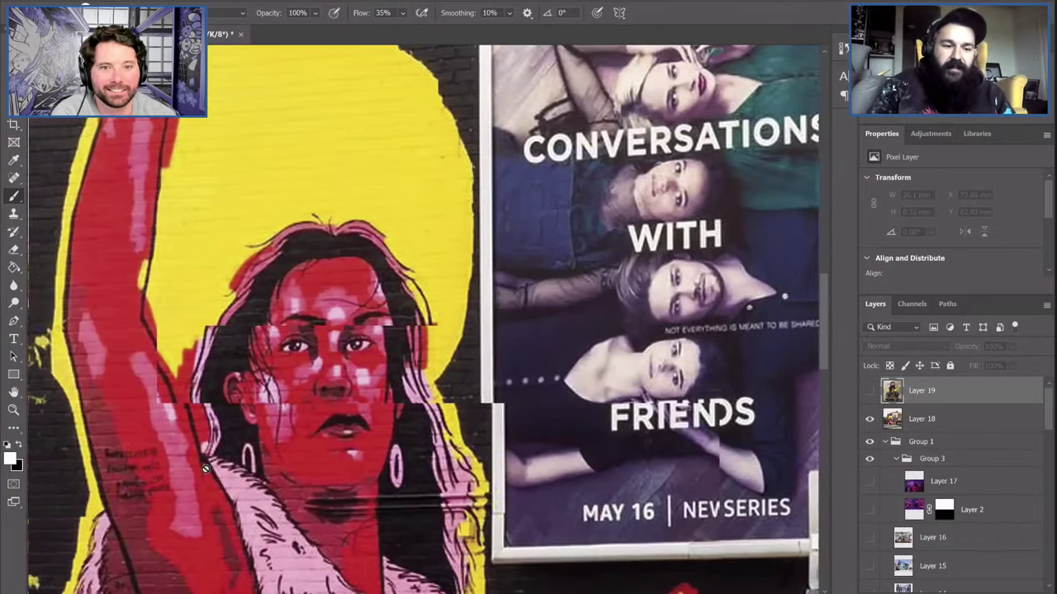
scroll(205, 466, left, 3)
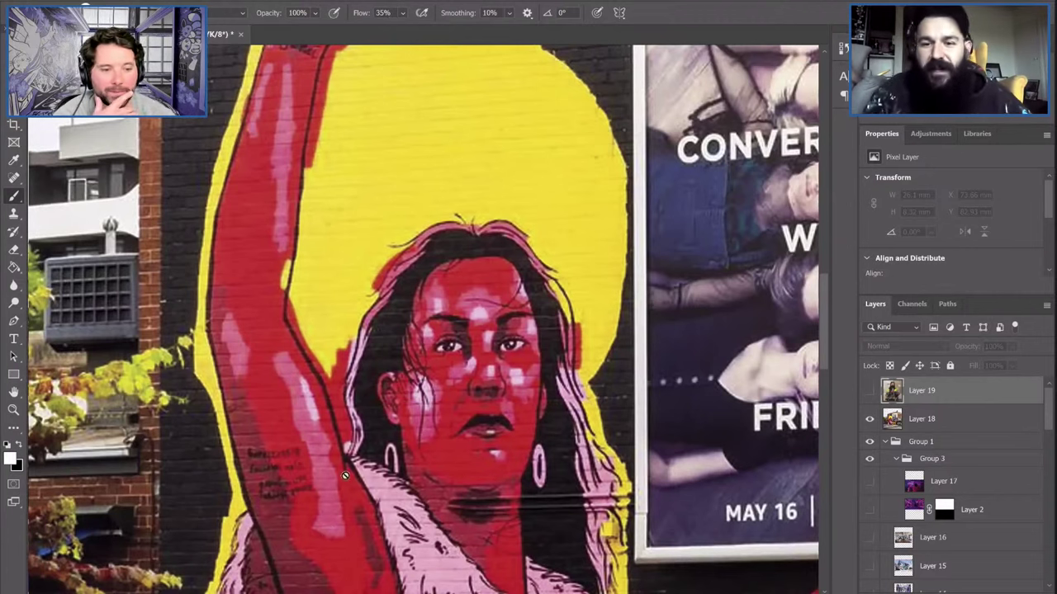
Hide Layer 18 and turn on the colours group so the outline design appears in full colour
click(871, 421)
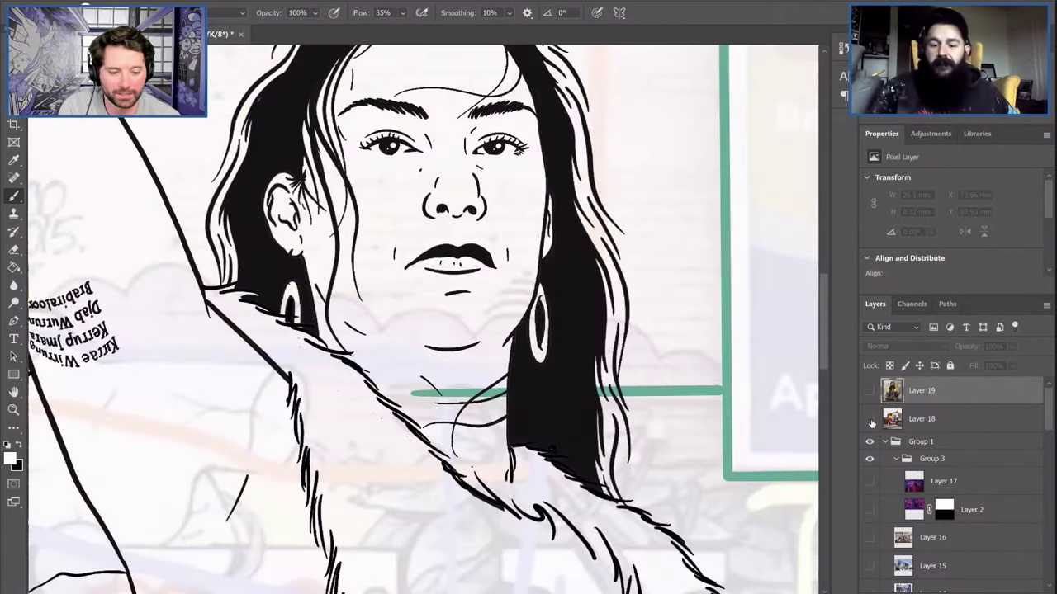
key(ctrl+minus)
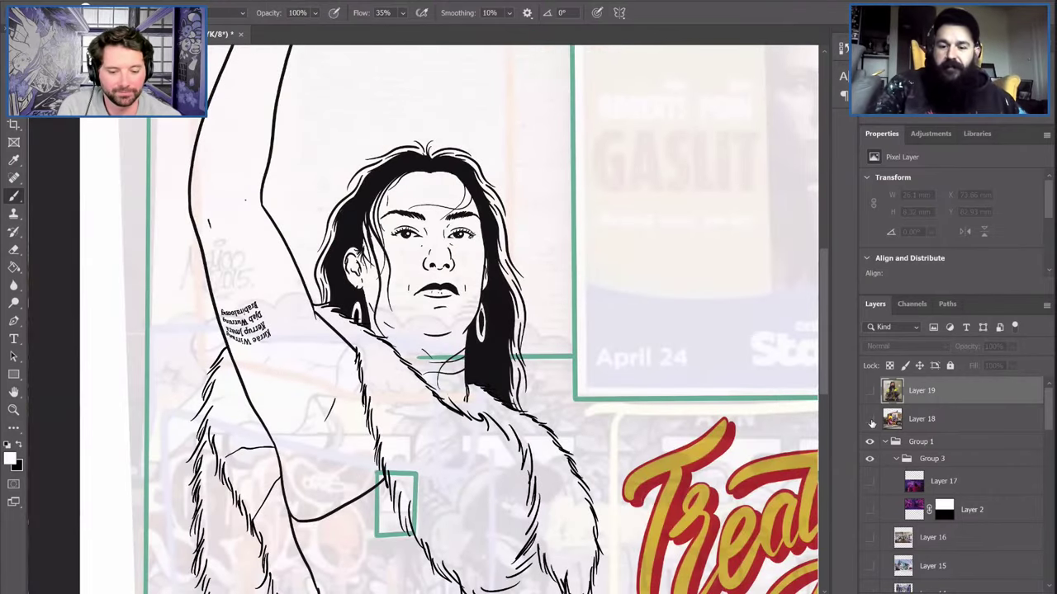
key(ctrl+minus)
scroll(906, 541, down, 10)
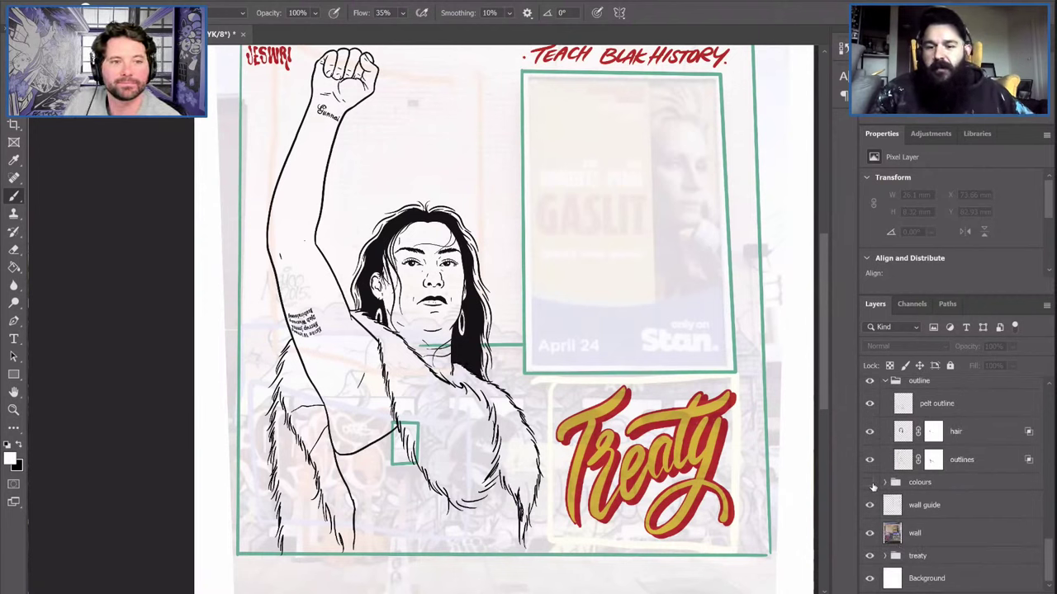
click(870, 483)
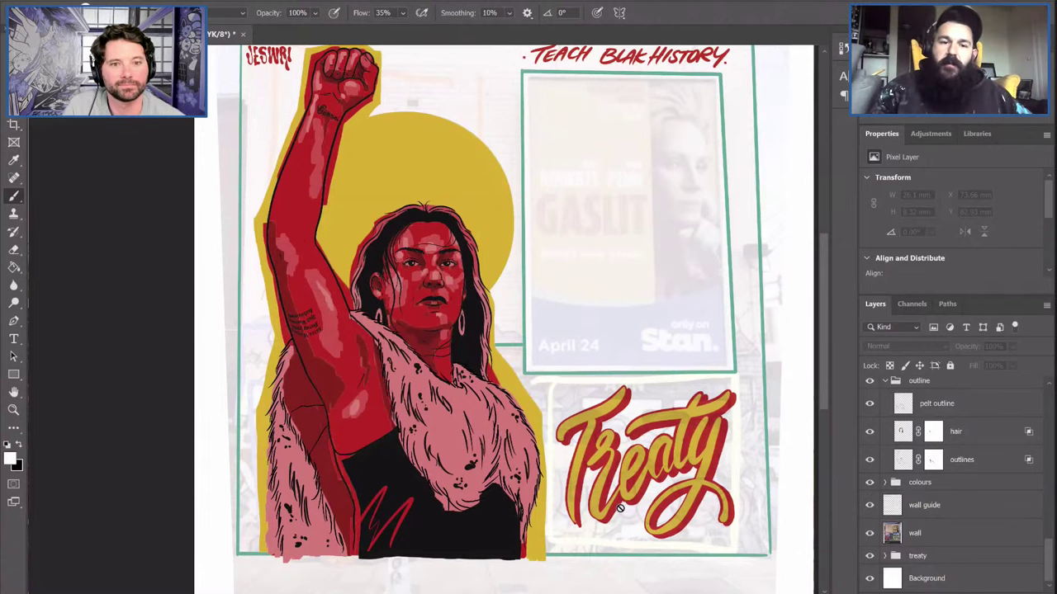
scroll(482, 371, up, 2)
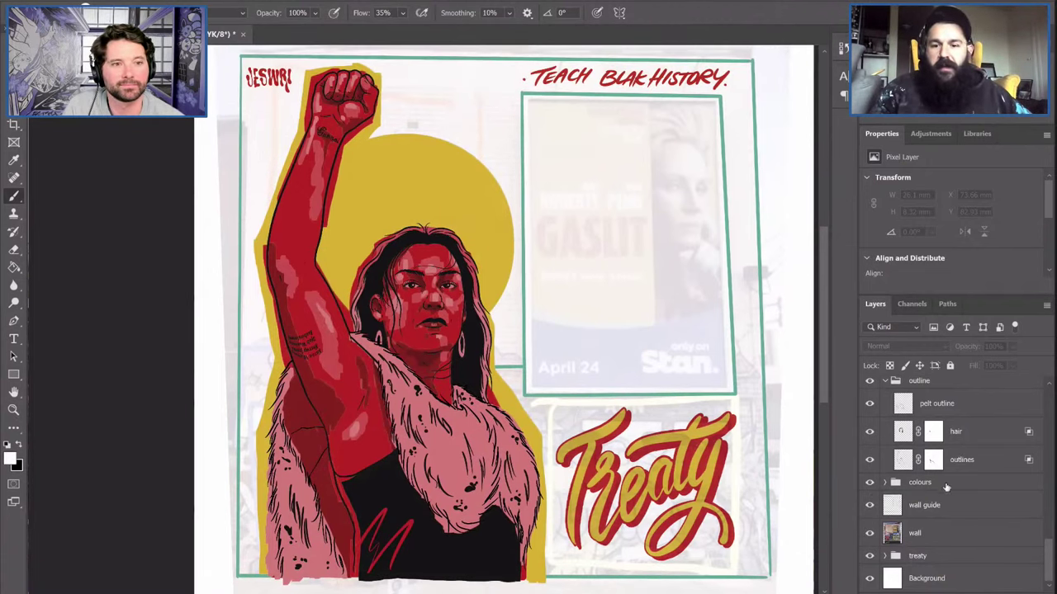
Expand the colours group to view its tone, red and yellow layers, and inspect the woman's face shading up close
click(885, 486)
click(884, 483)
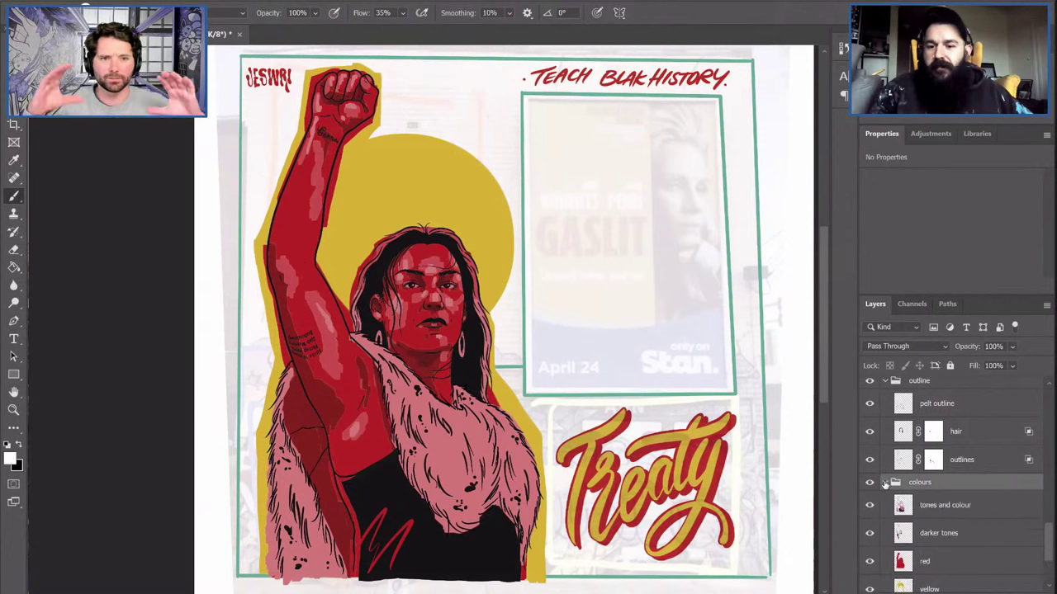
scroll(886, 485, down, 1)
scroll(886, 485, down, 1)
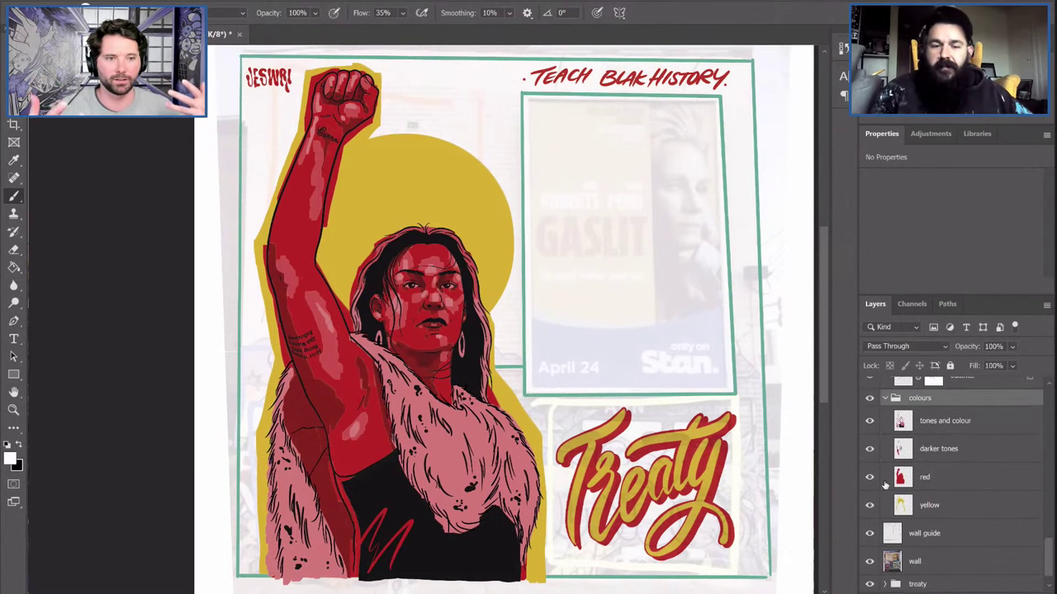
scroll(454, 331, up, 5)
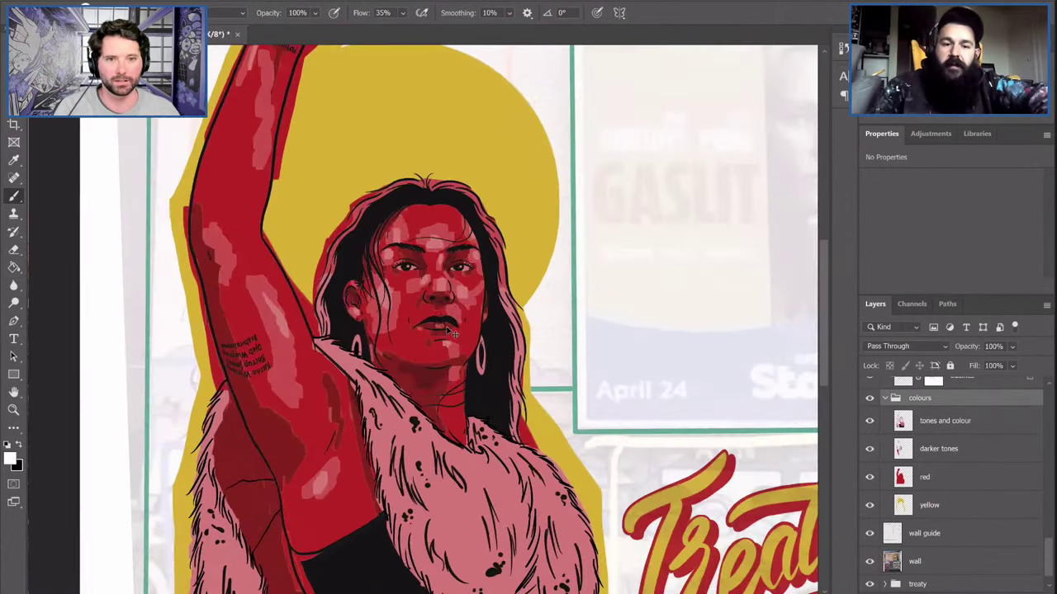
scroll(453, 331, up, 2)
scroll(446, 328, down, 3)
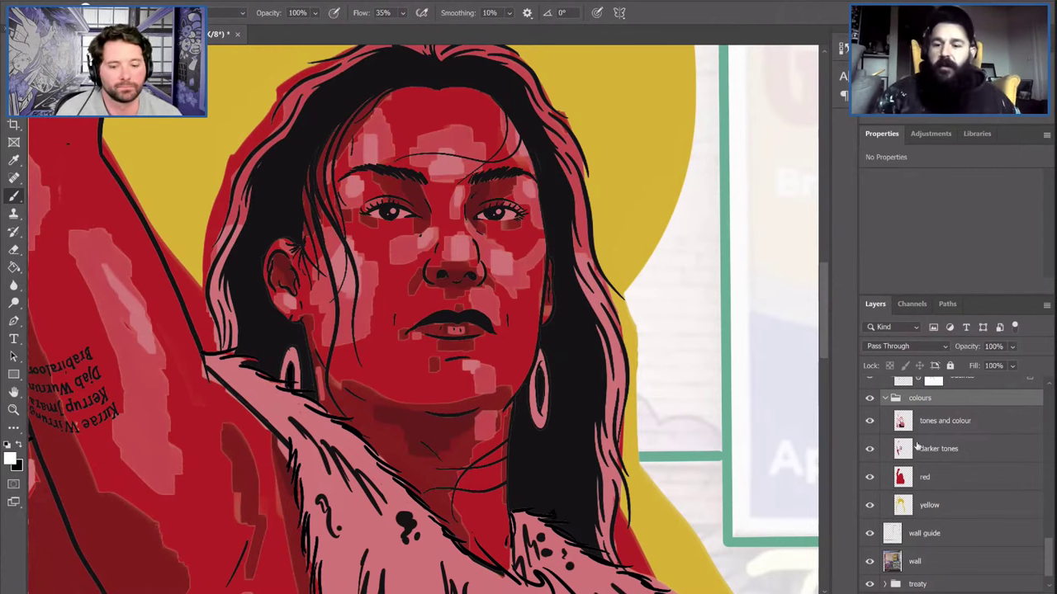
Collapse the colours group, then show the Layer 4 close-up photo of the painted face and hide it again
click(887, 401)
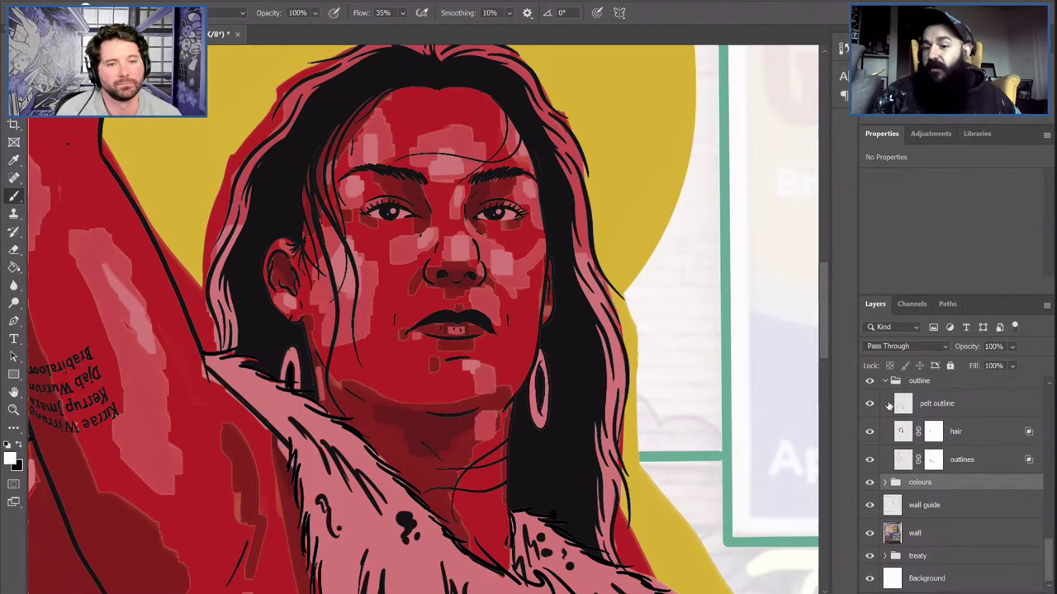
click(889, 487)
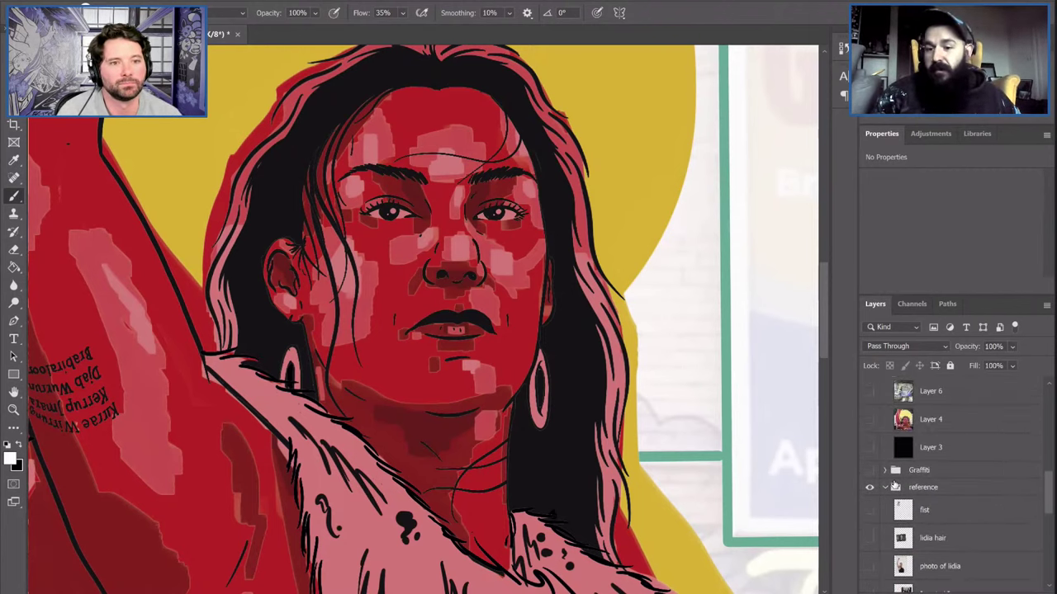
click(869, 419)
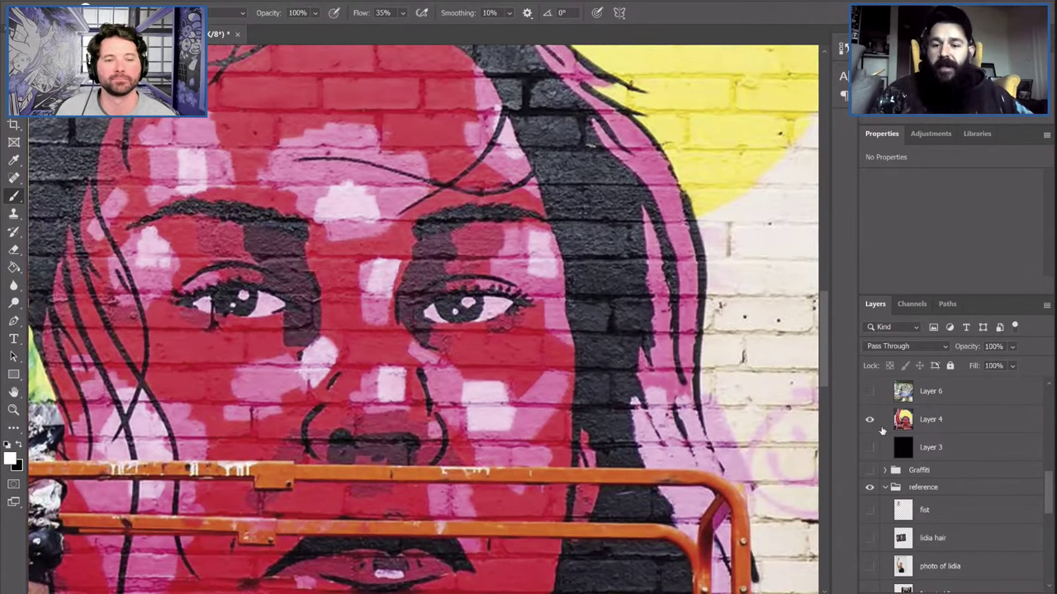
click(870, 419)
Examine the coloured design from the billboard and Treaty lettering across to the woman's fur pelt and face
scroll(516, 385, right, 5)
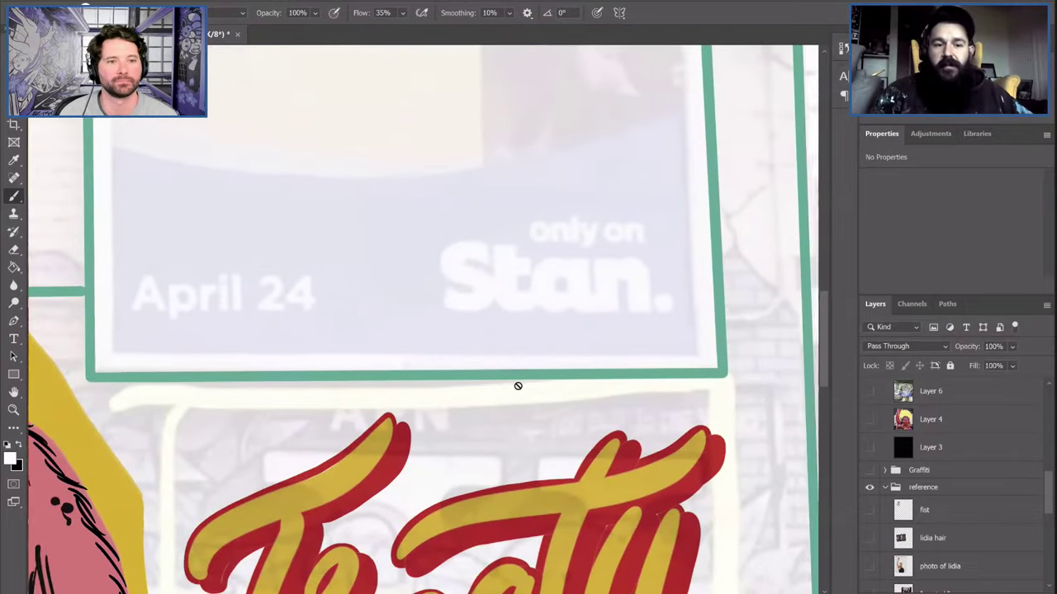
scroll(517, 385, left, 10)
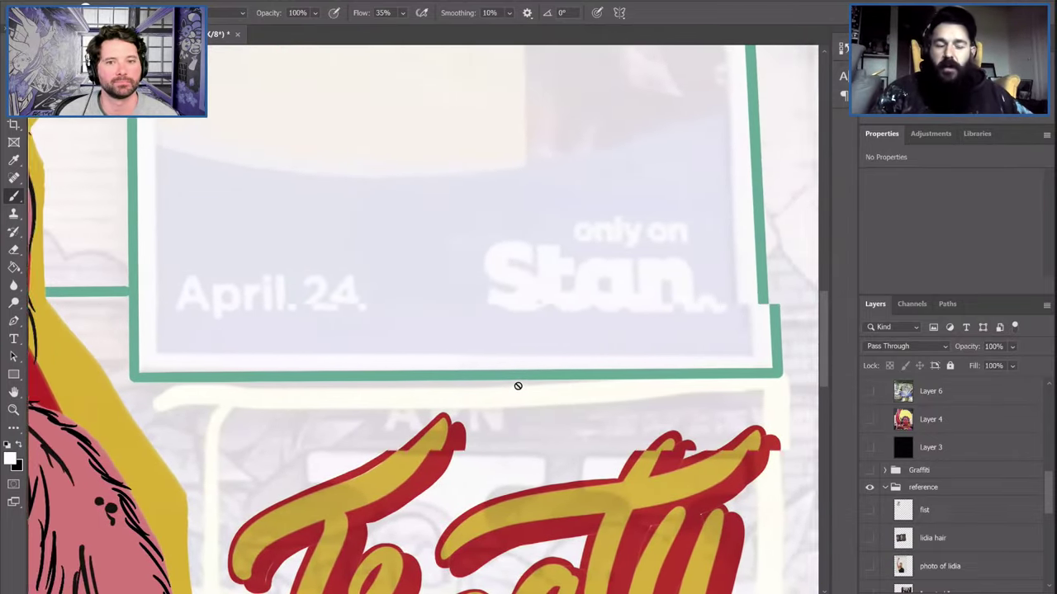
scroll(518, 385, left, 7)
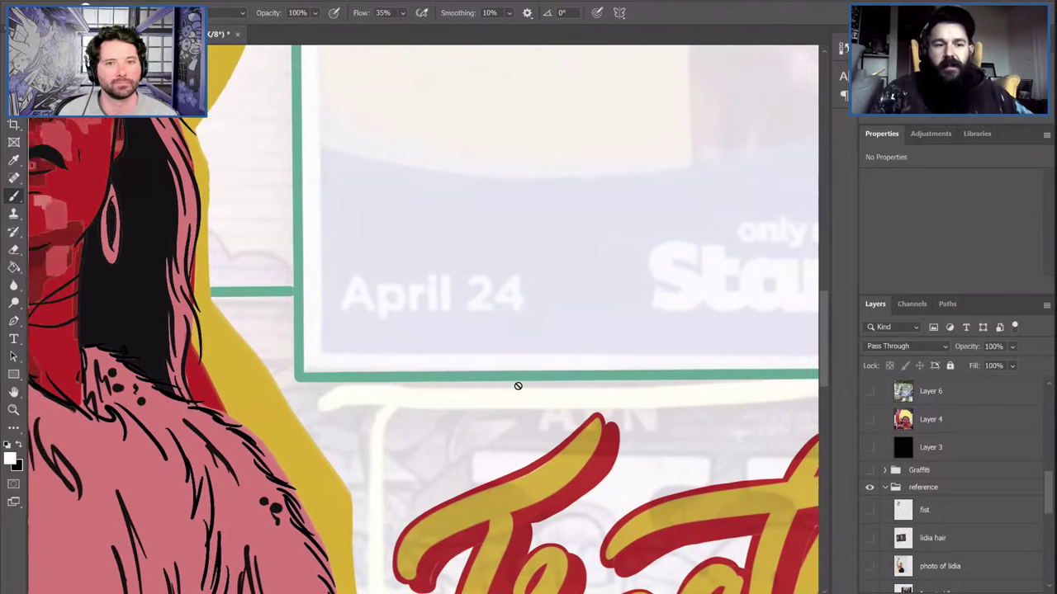
scroll(518, 385, left, 6)
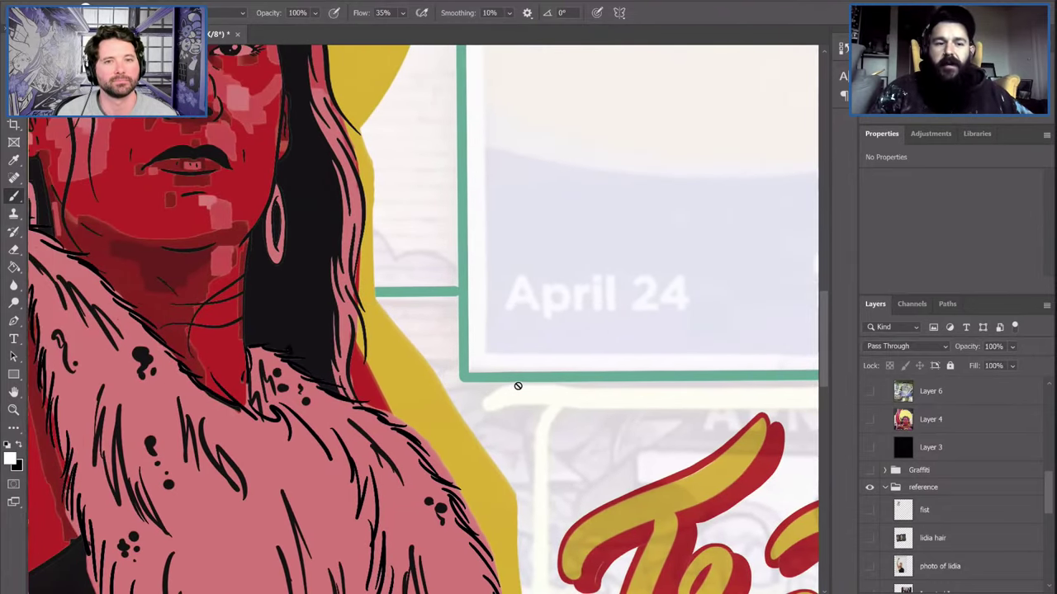
scroll(518, 386, left, 3)
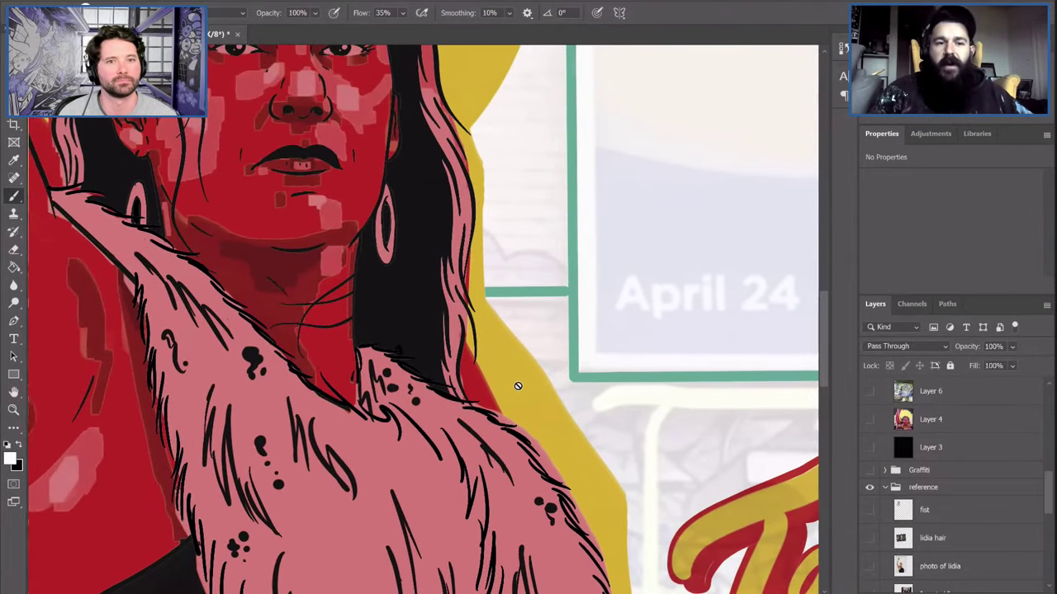
scroll(517, 385, up, 2)
scroll(518, 385, left, 4)
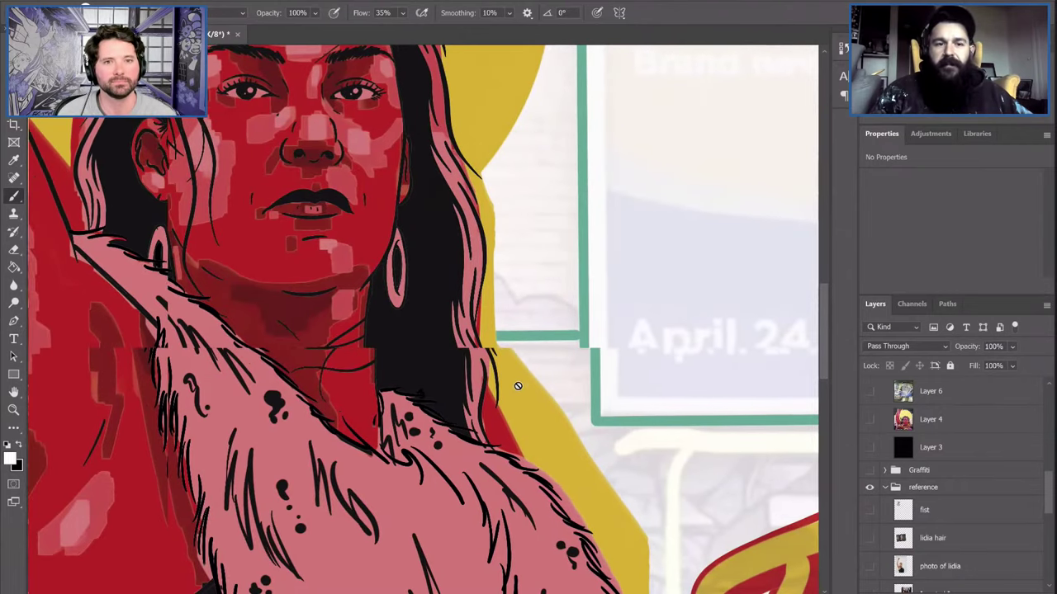
scroll(517, 385, up, 1)
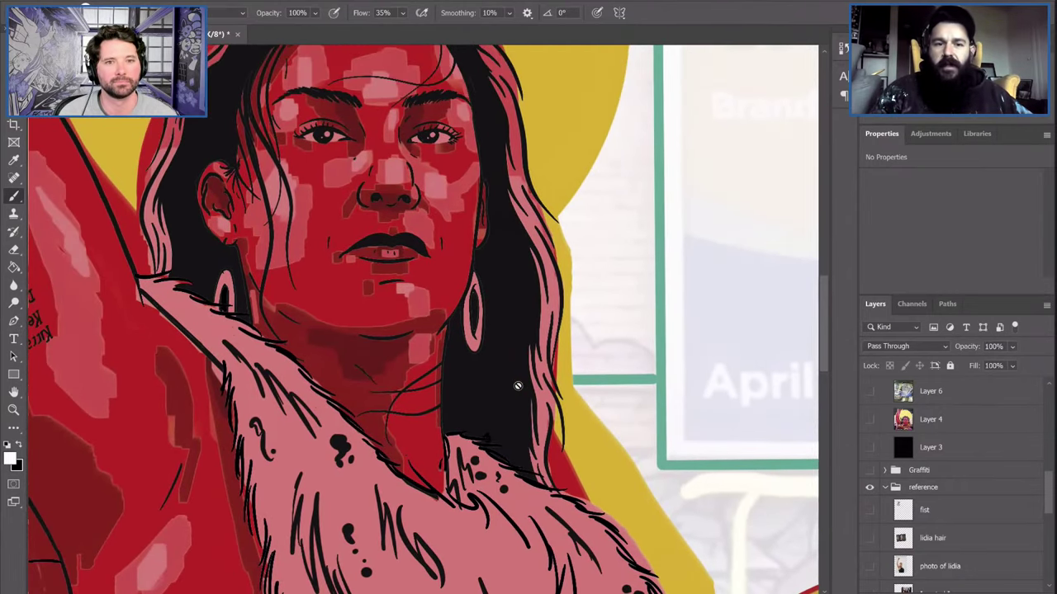
scroll(518, 386, up, 2)
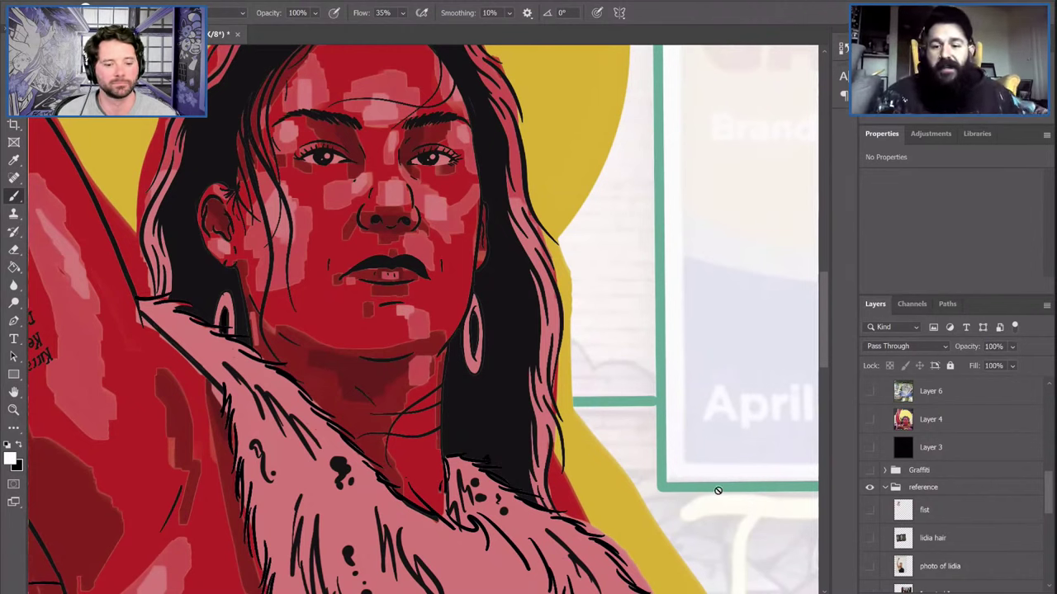
Review the reference, sketch and outline layers, then examine the coloured figure's raised fist, arm lettering and pelt
scroll(922, 520, down, 2)
scroll(922, 518, down, 4)
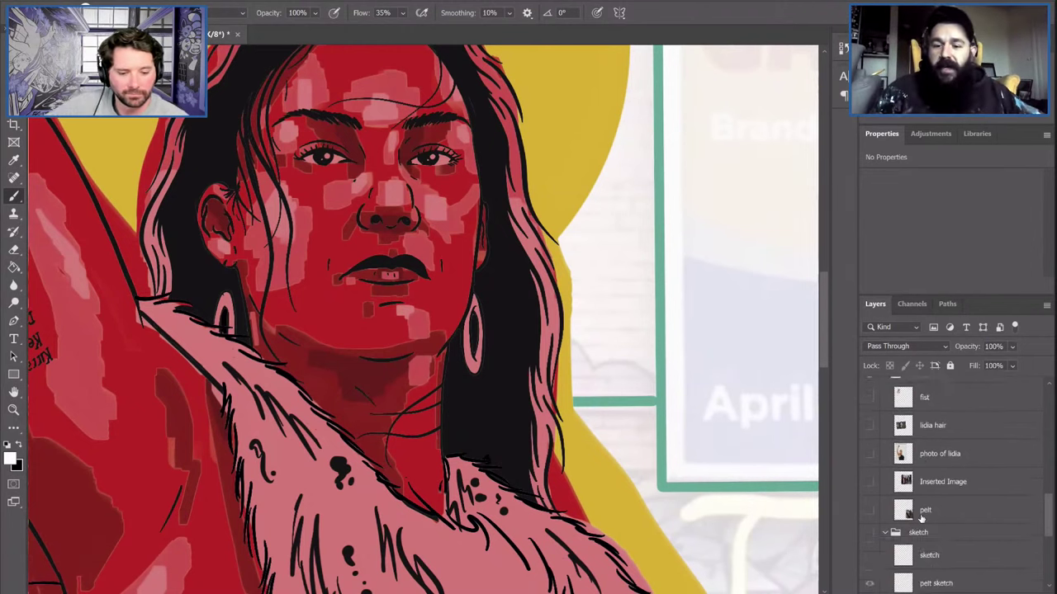
scroll(922, 517, down, 6)
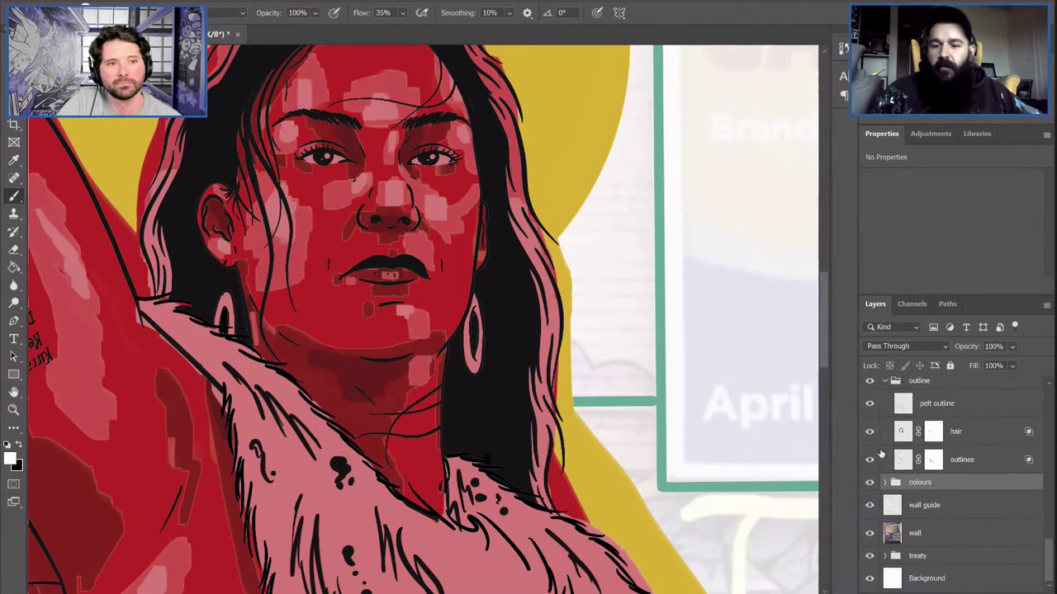
key(ctrl+minus)
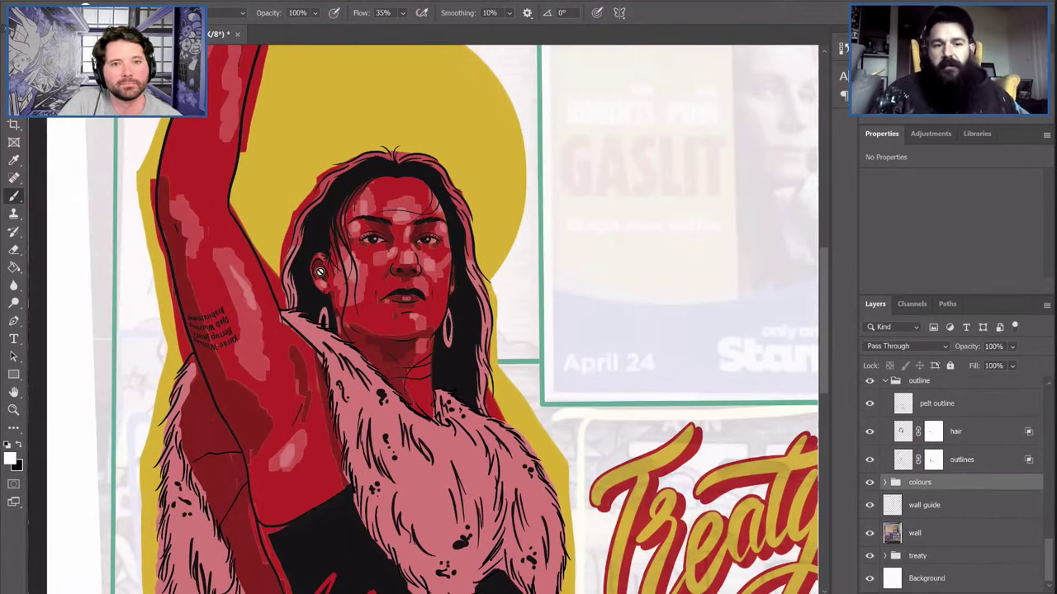
scroll(255, 90, up, 3)
scroll(258, 79, up, 4)
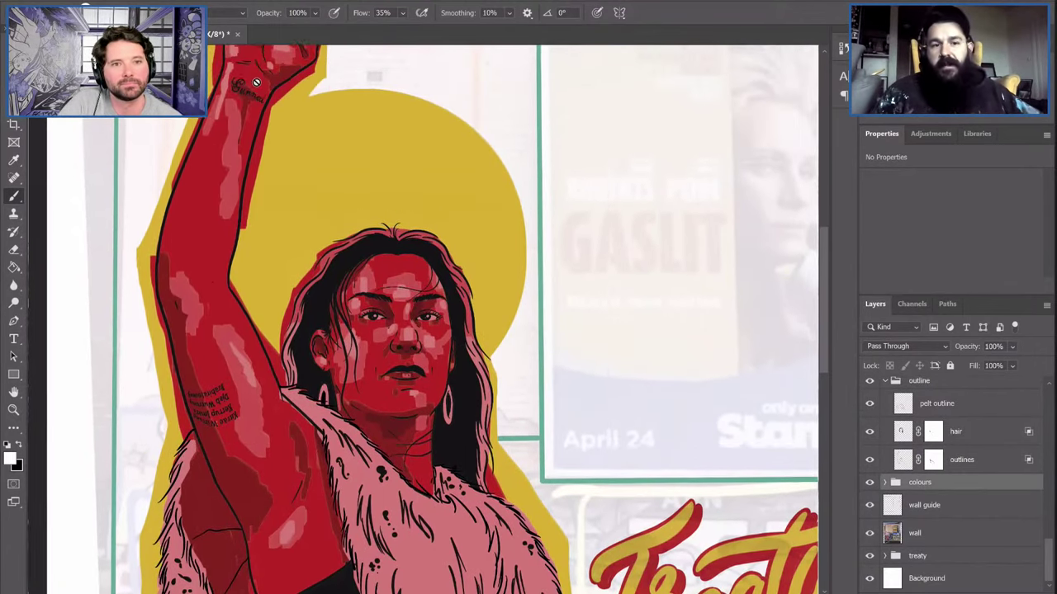
scroll(256, 102, up, 1)
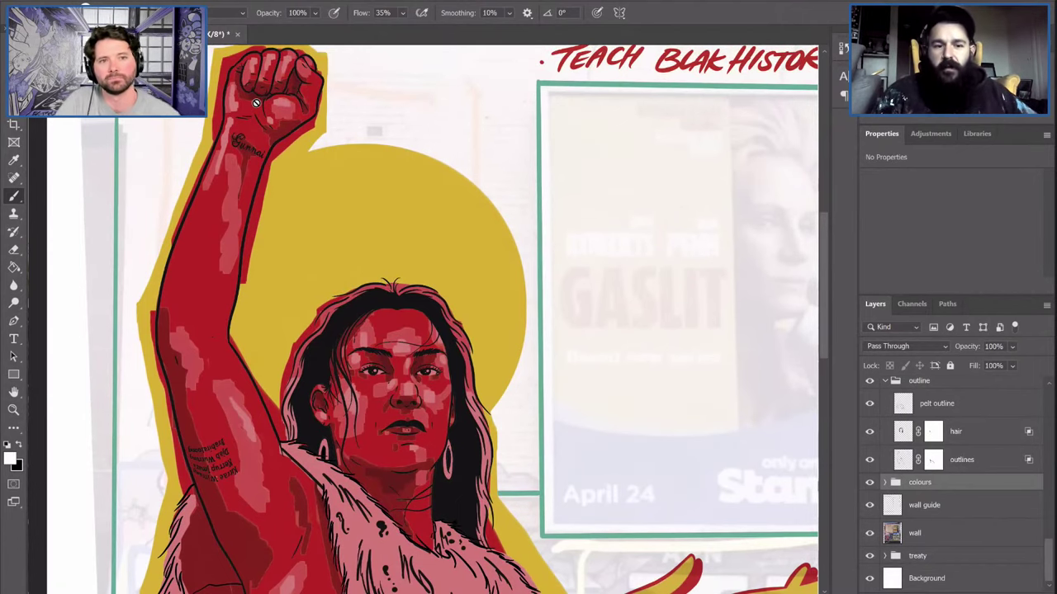
scroll(256, 102, down, 2)
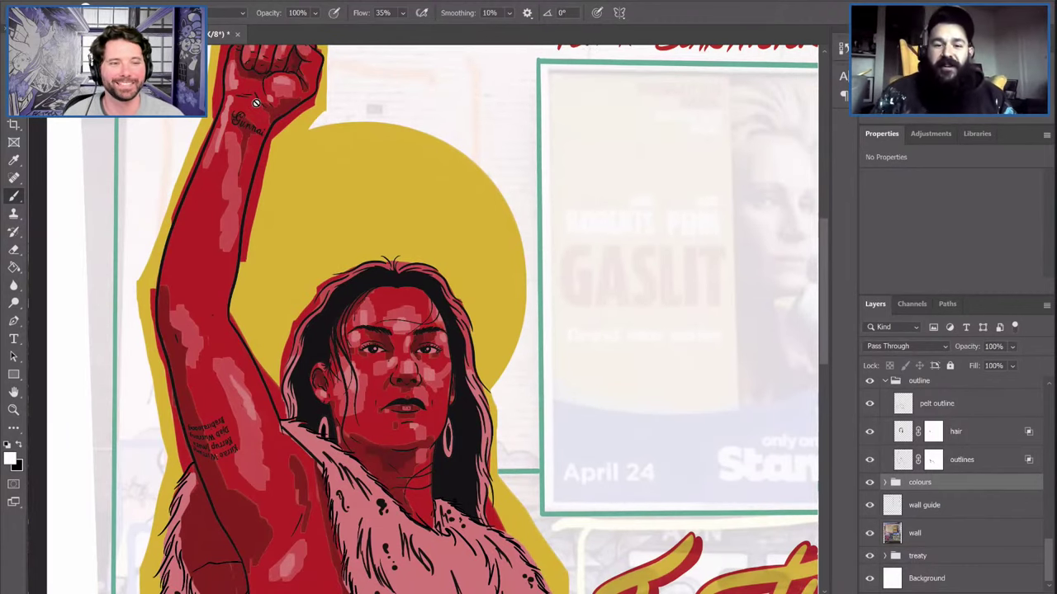
scroll(274, 380, down, 2)
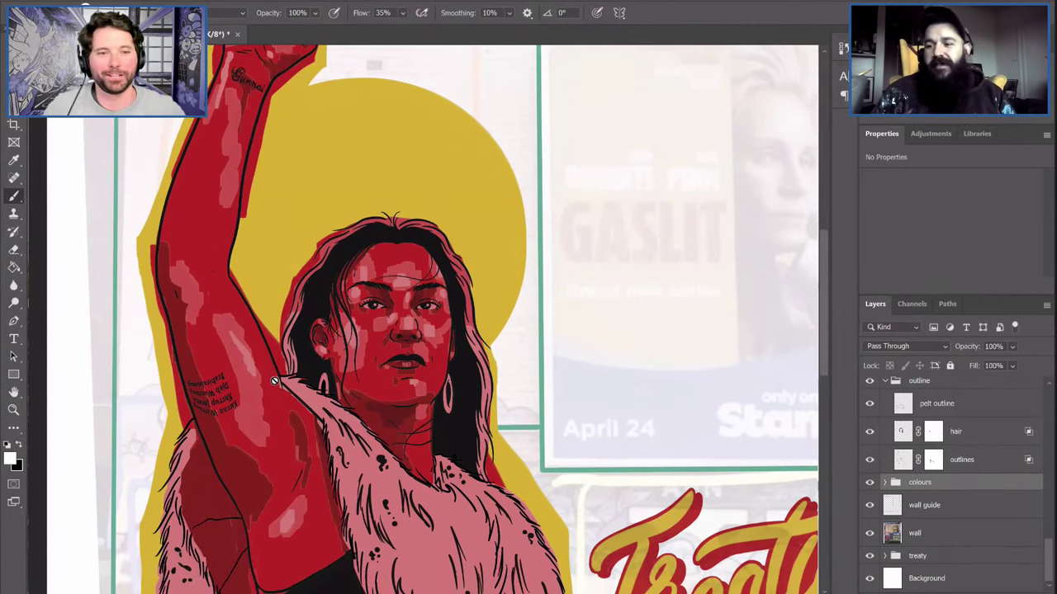
scroll(274, 381, down, 3)
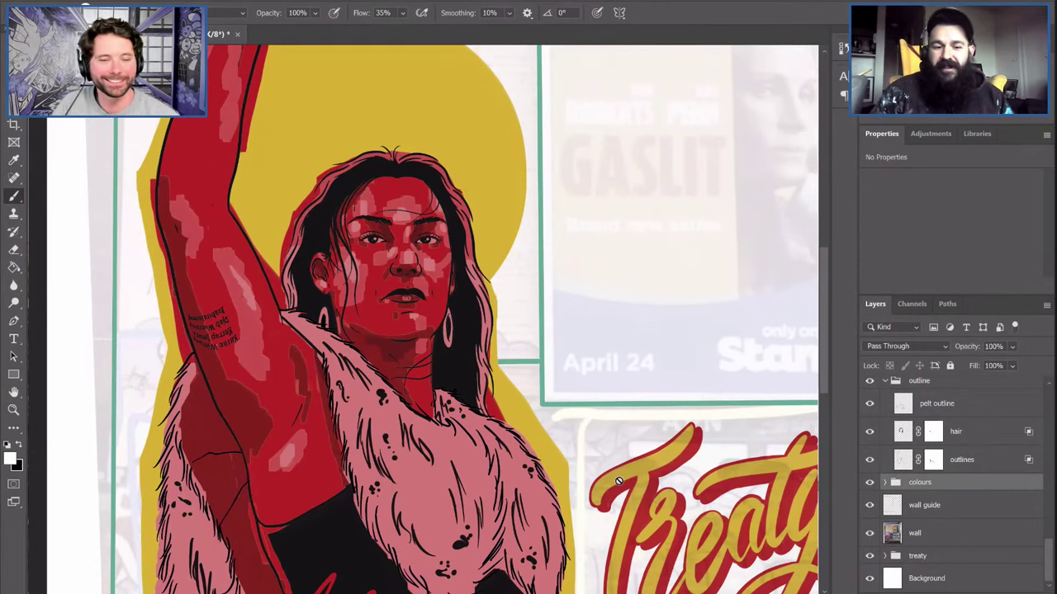
scroll(619, 480, down, 1)
Show Layer 18 again to present the finished Treaty mural with its billboard and lettering in view
scroll(894, 419, up, 5)
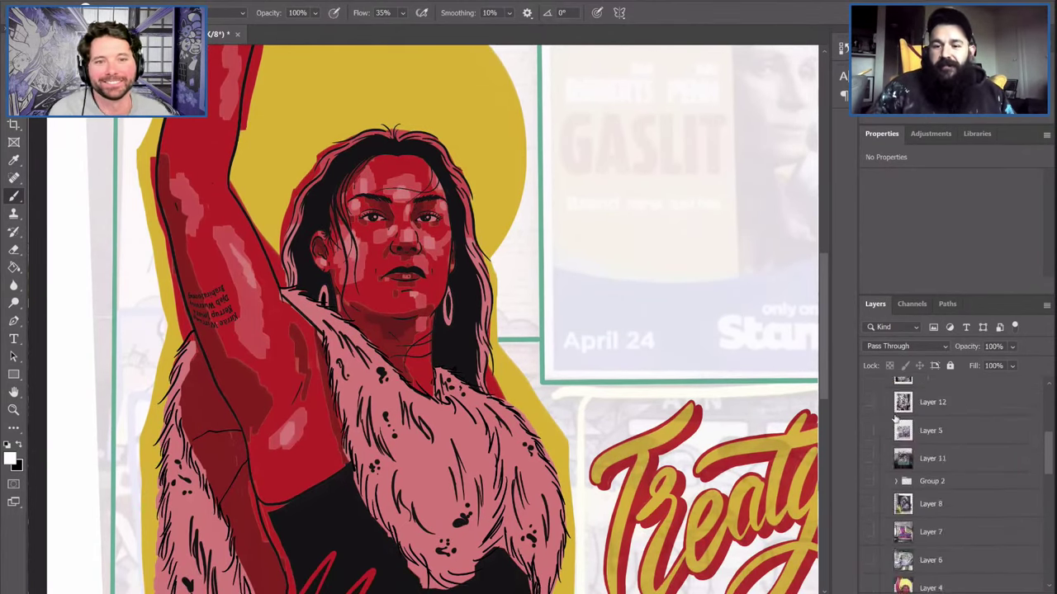
scroll(895, 420, up, 5)
click(869, 419)
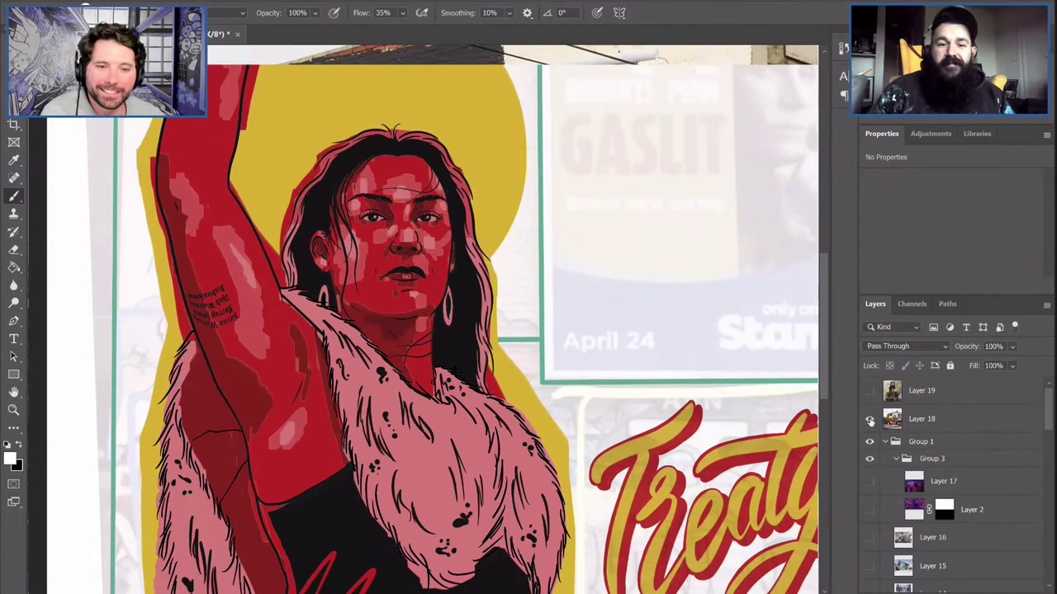
scroll(480, 531, down, 1)
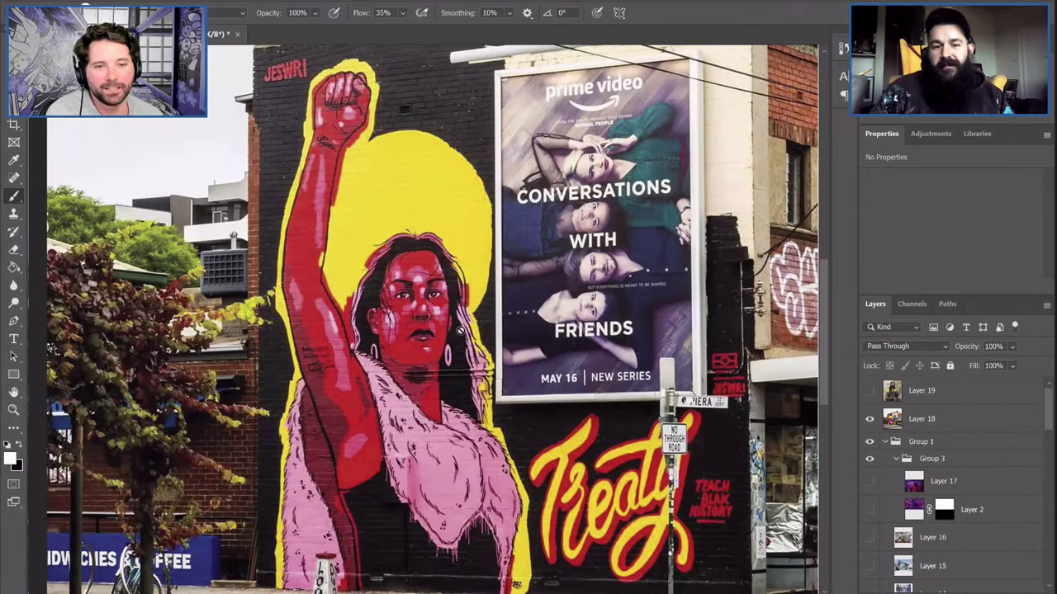
Compare the coloured figure and Treaty lettering with the finished mural photo by toggling Layer 18, leaving the photo hidden
click(869, 419)
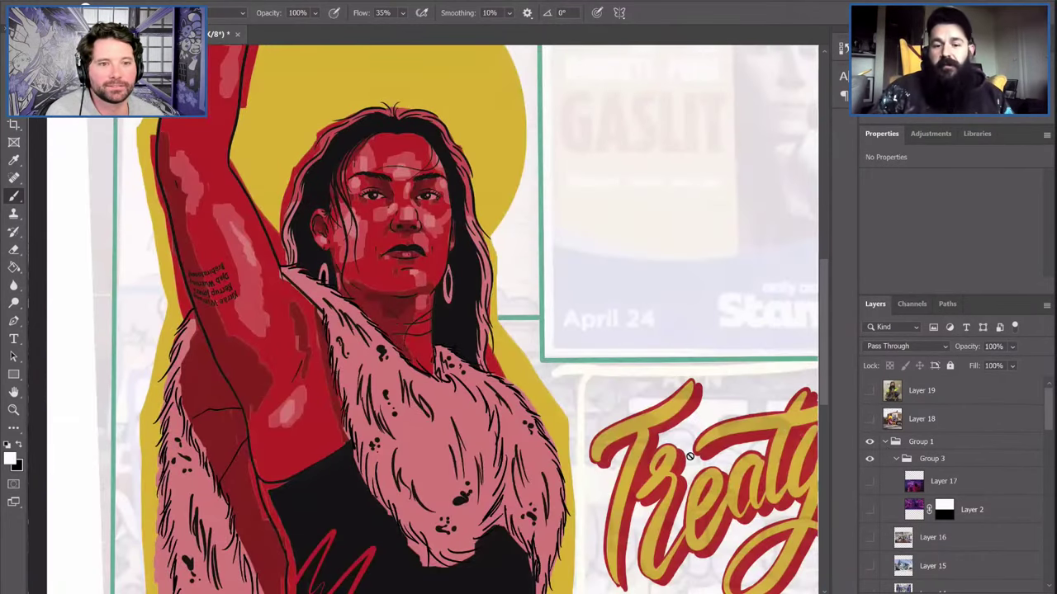
scroll(691, 456, down, 2)
scroll(690, 457, down, 3)
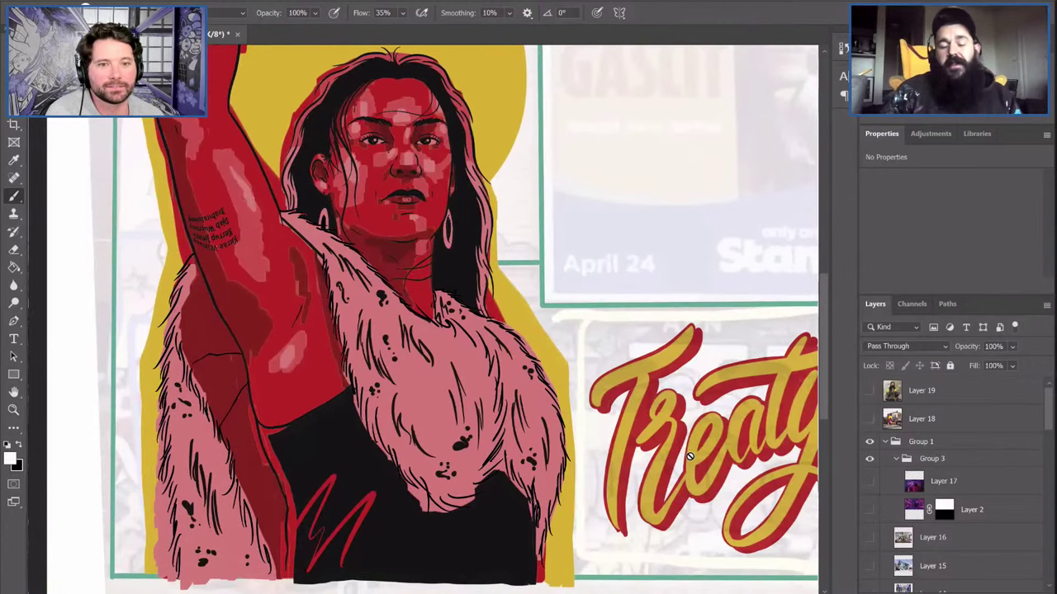
click(869, 420)
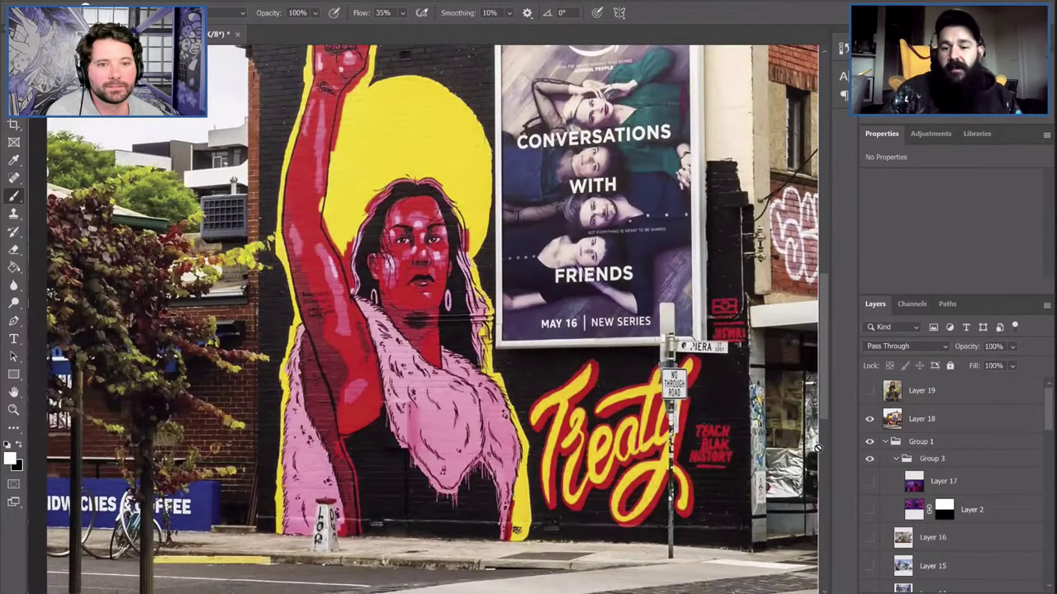
click(869, 420)
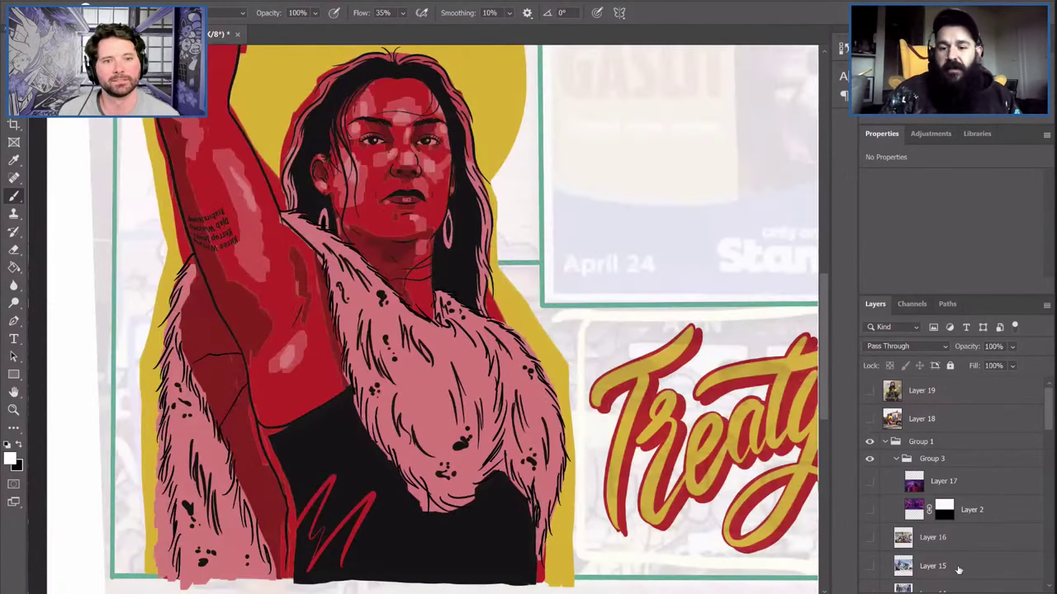
Hide and restore the hair layer in the outline group, then review the coloured design from raised fist to Treaty lettering
scroll(969, 560, down, 6)
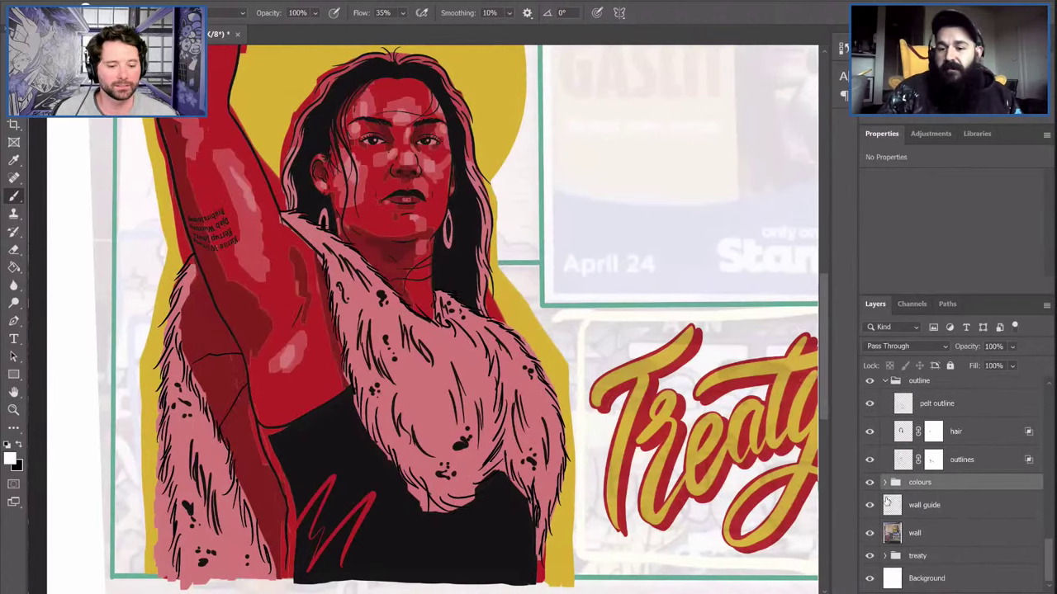
click(869, 431)
click(869, 438)
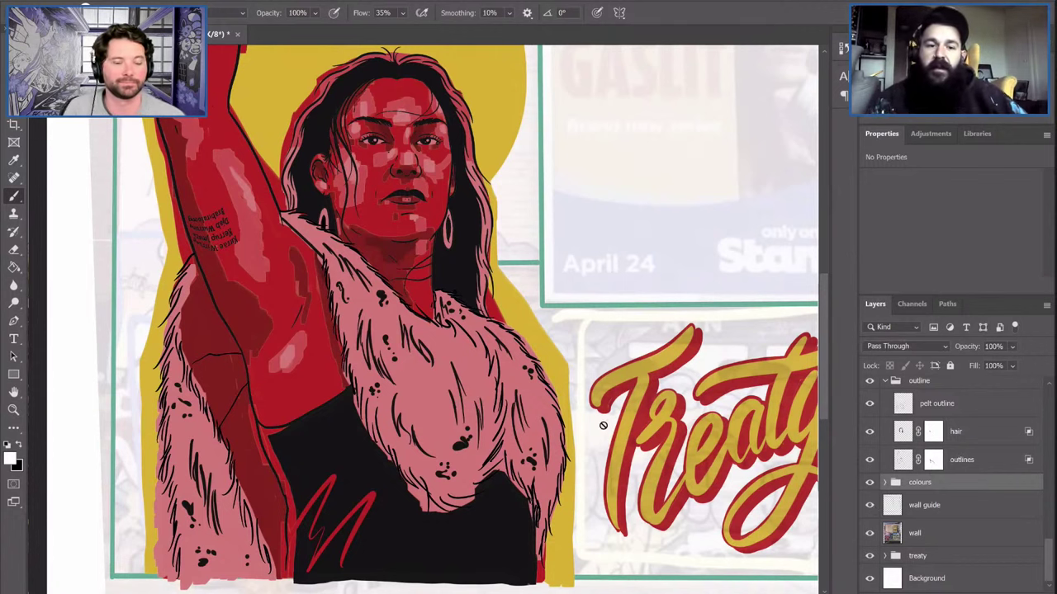
scroll(603, 425, up, 1)
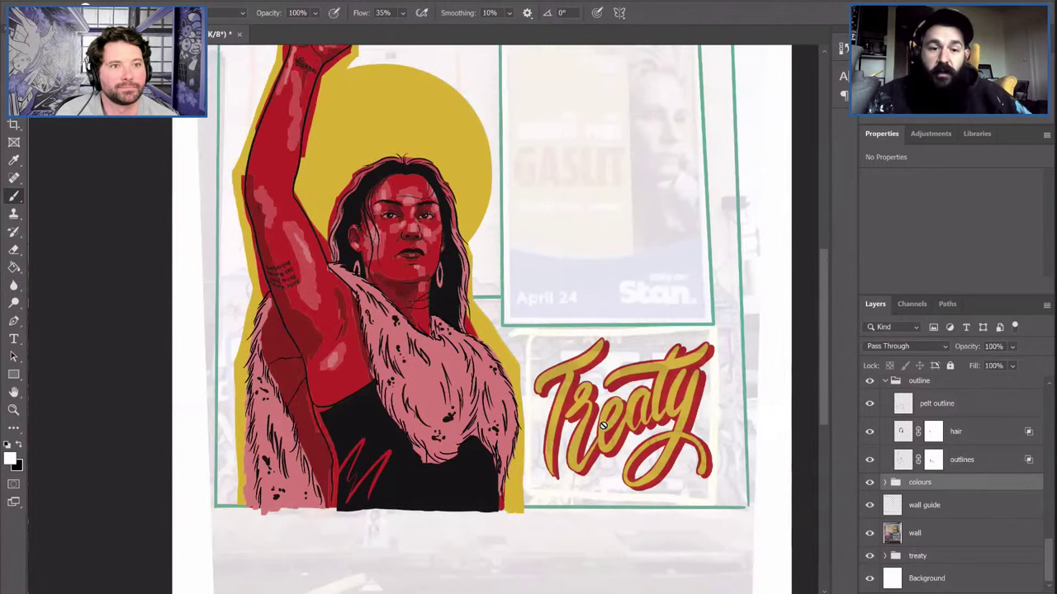
scroll(602, 425, up, 1)
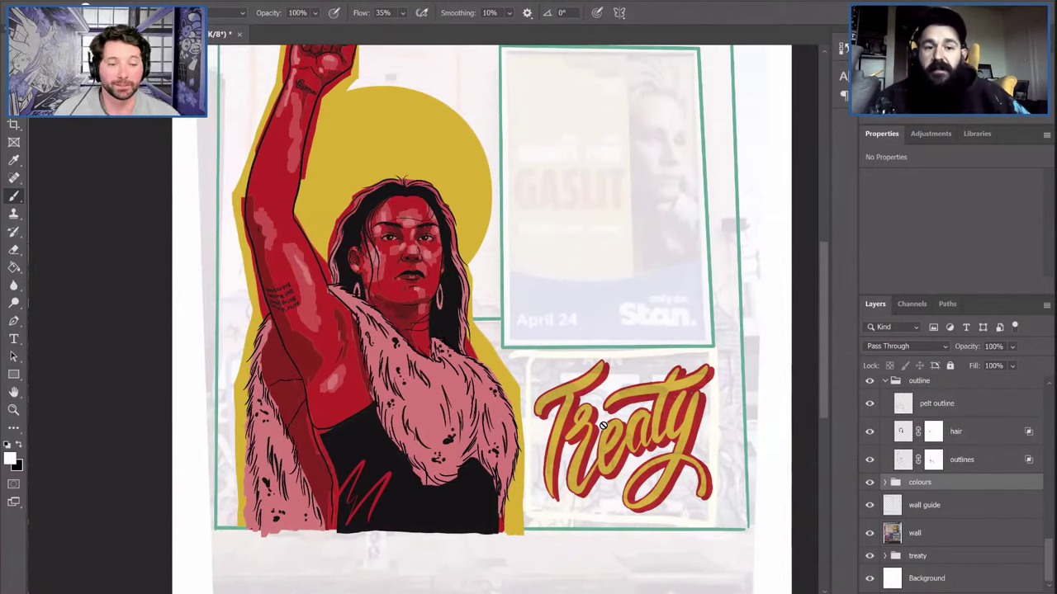
scroll(603, 424, up, 1)
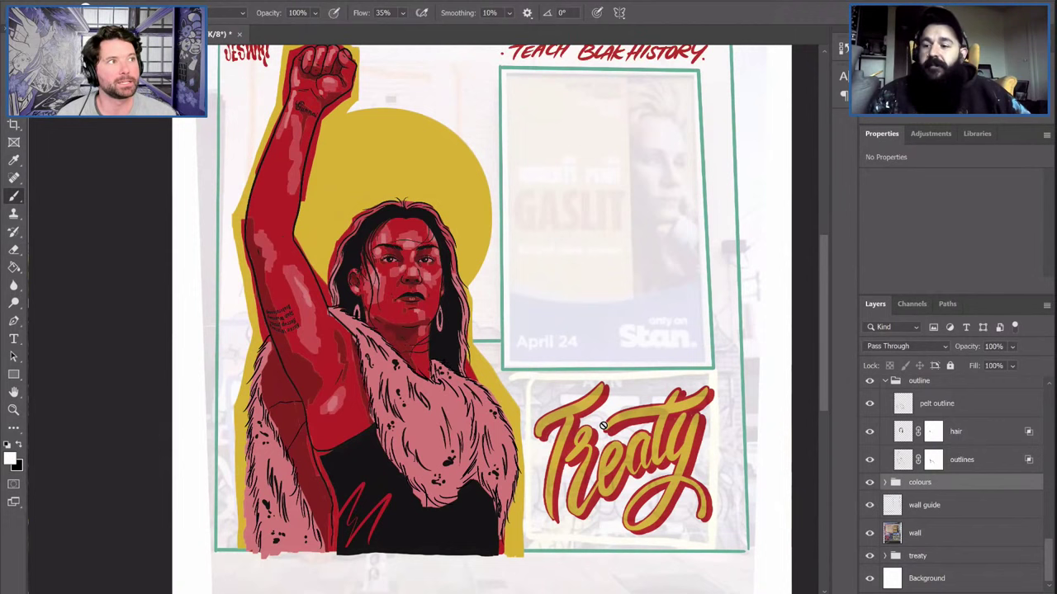